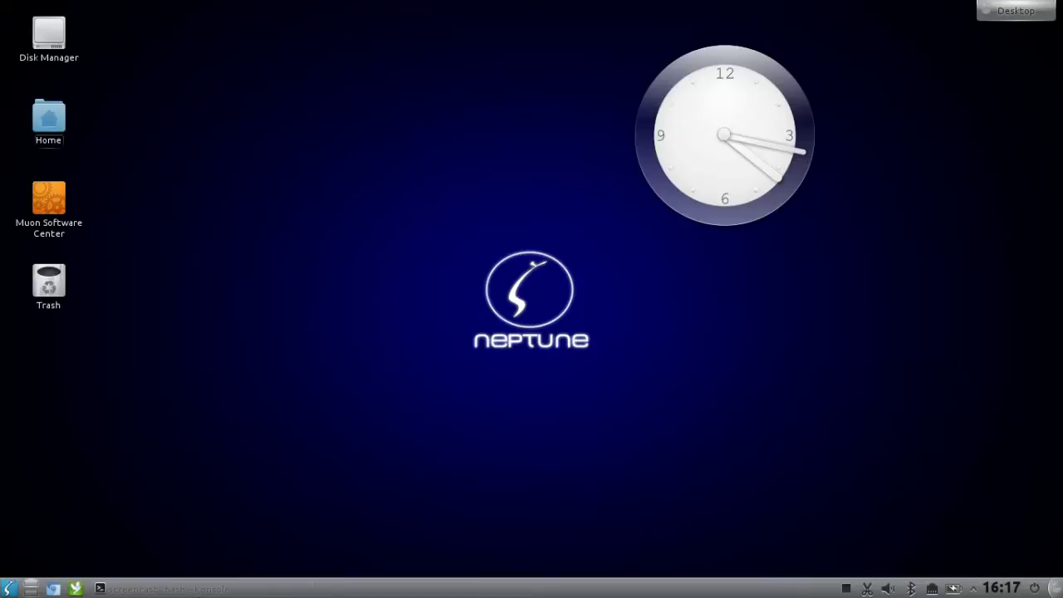
- Bring up the terminal, highlight the plasma-widgets-addons package in the search output, and minimize the window
click(195, 588)
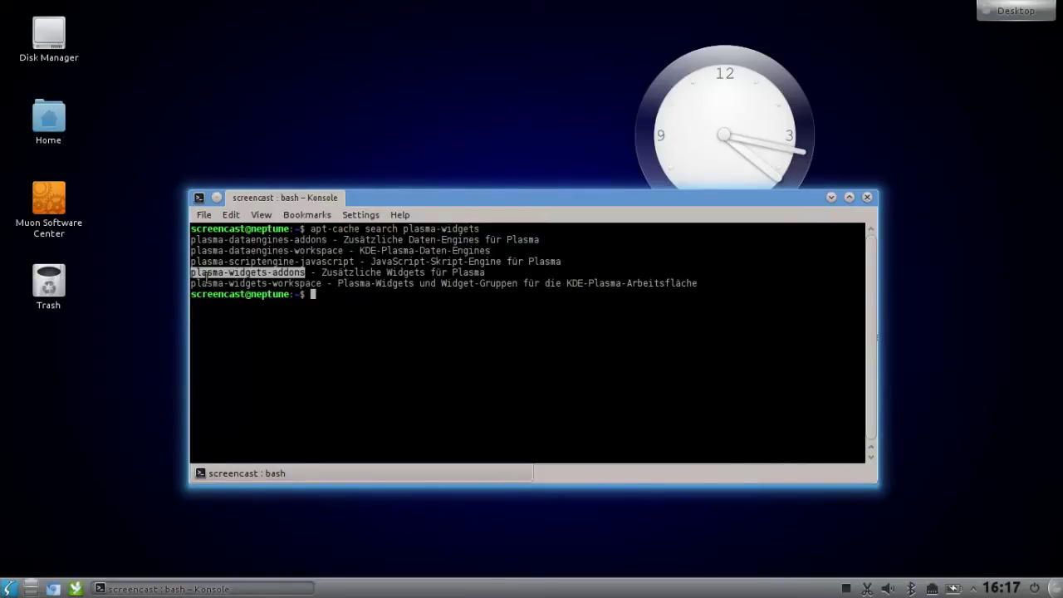
drag(193, 274, 305, 274)
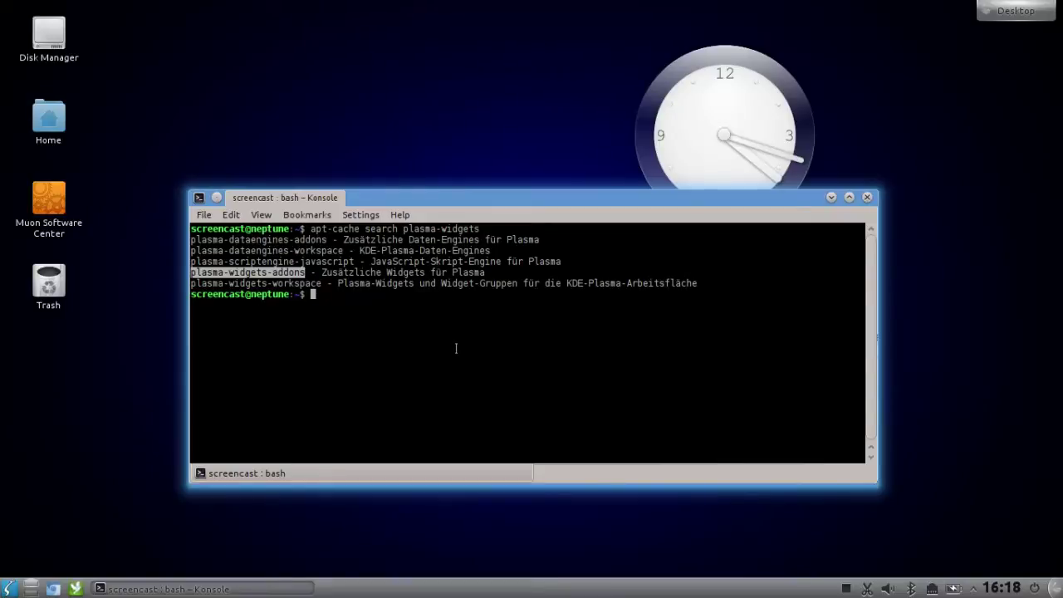
click(831, 198)
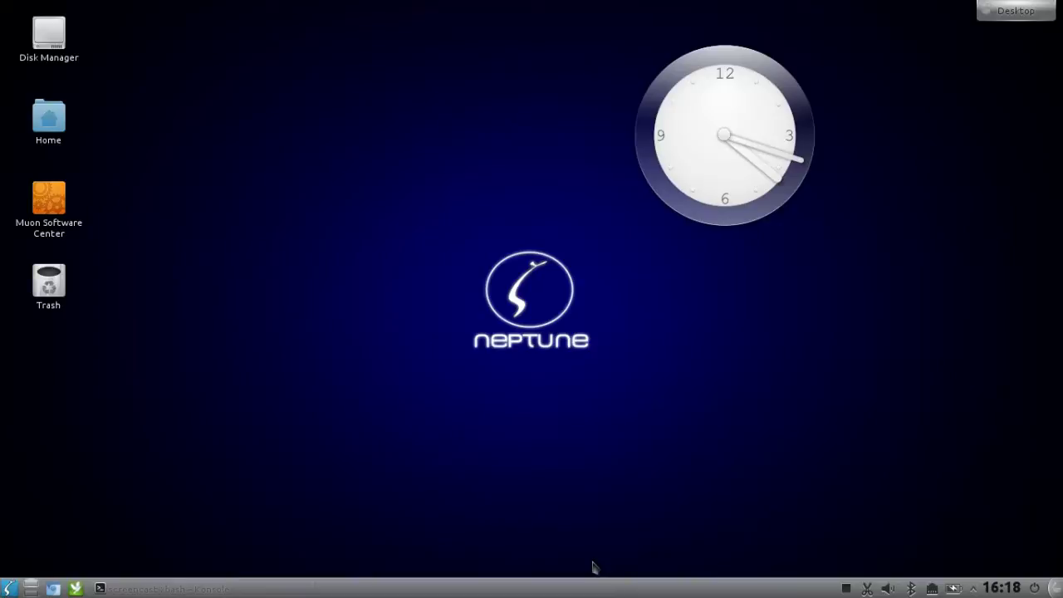
- Move the desktop panel to the left screen edge and remove its System Tray widget
click(1055, 587)
drag(440, 524, 128, 331)
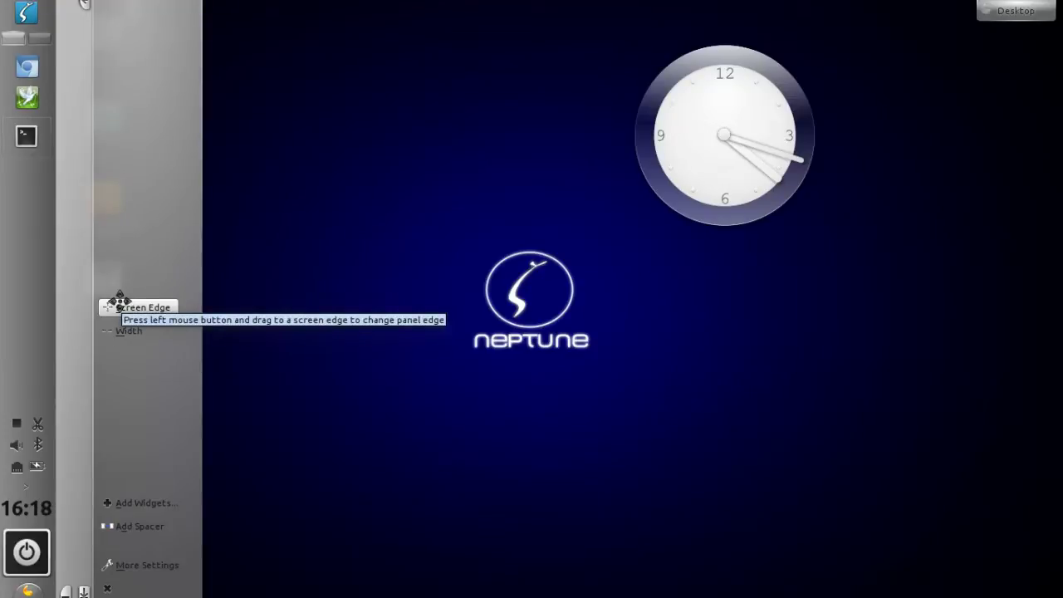
mouse_move(27, 450)
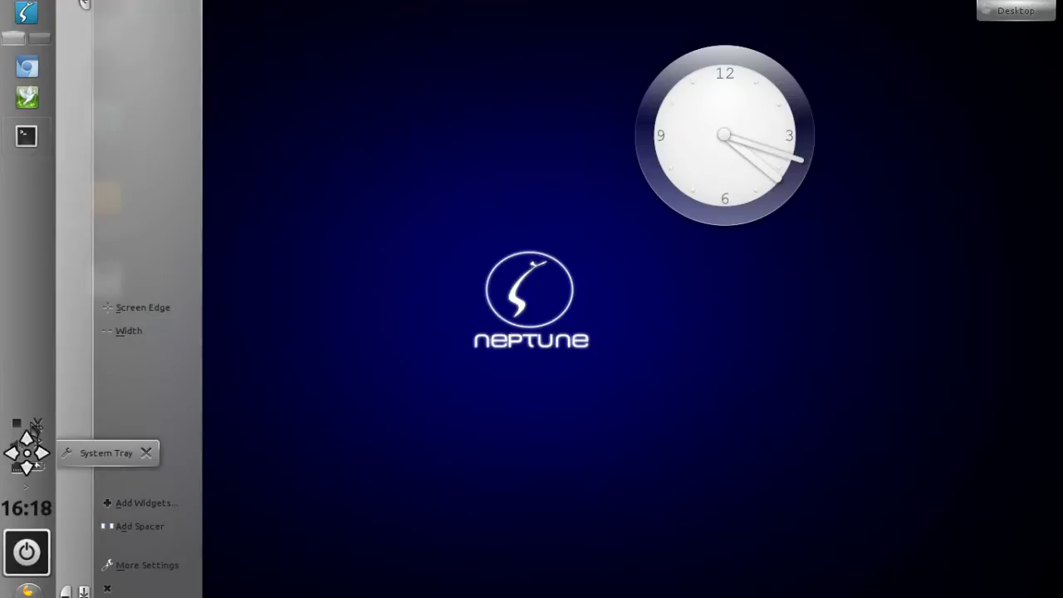
click(146, 453)
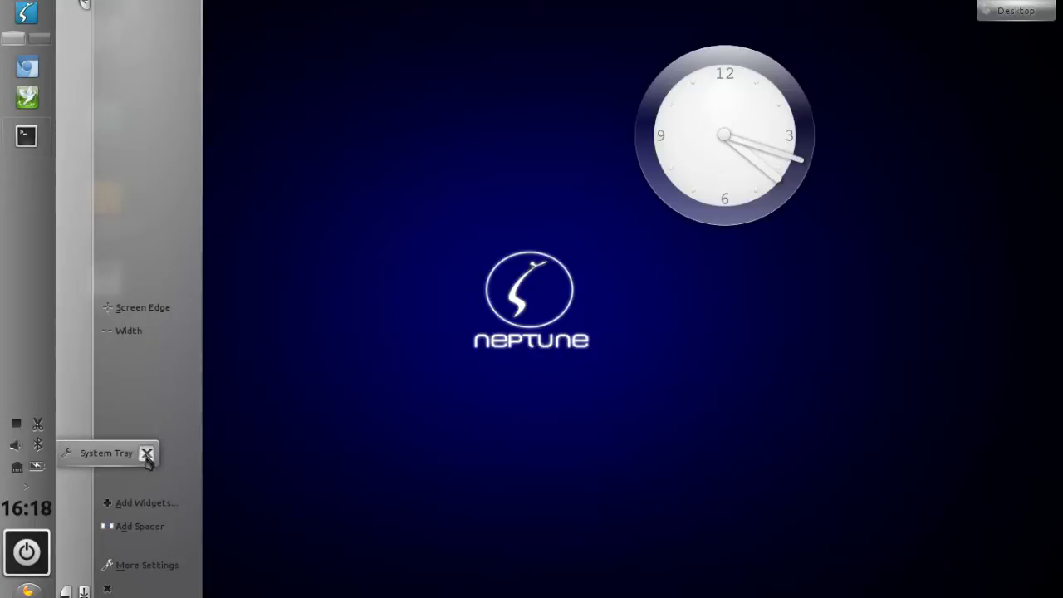
mouse_move(29, 462)
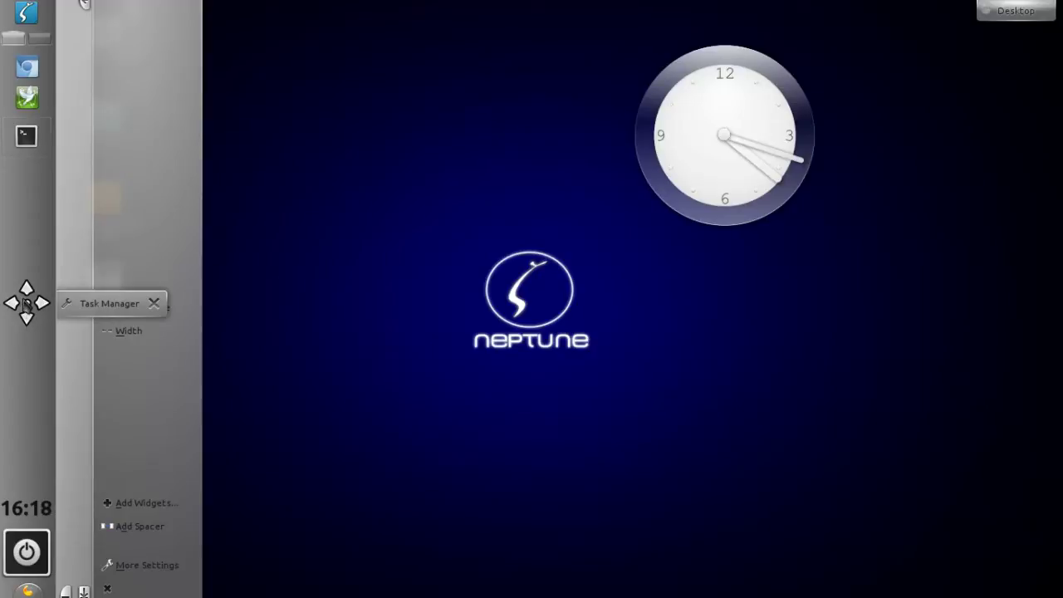
- Remove the Digital Clock, Lock/Logout and Pager widgets from the panel
mouse_move(26, 515)
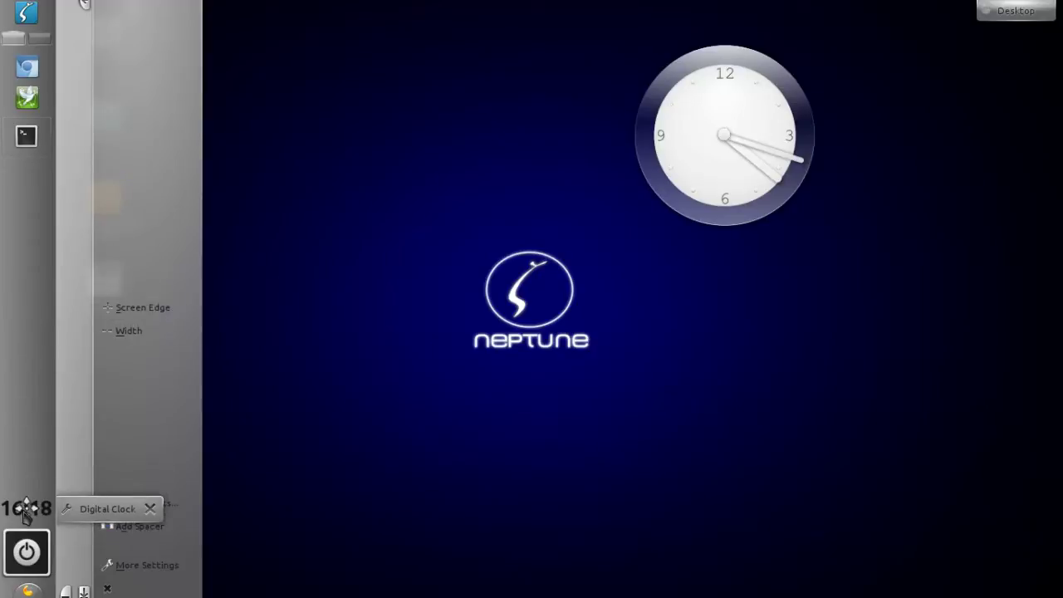
mouse_move(35, 556)
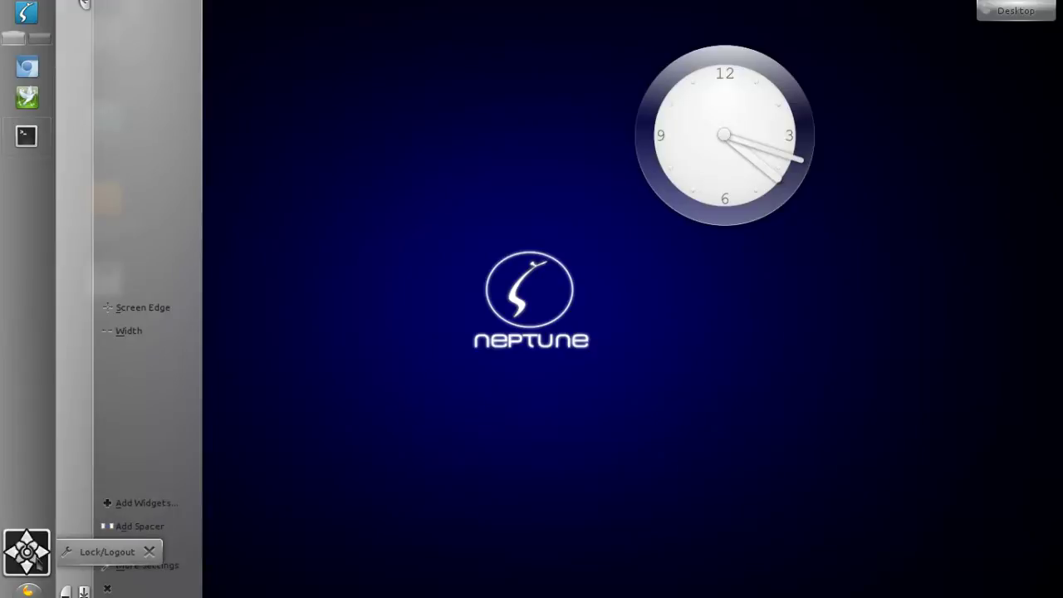
click(150, 557)
mouse_move(8, 489)
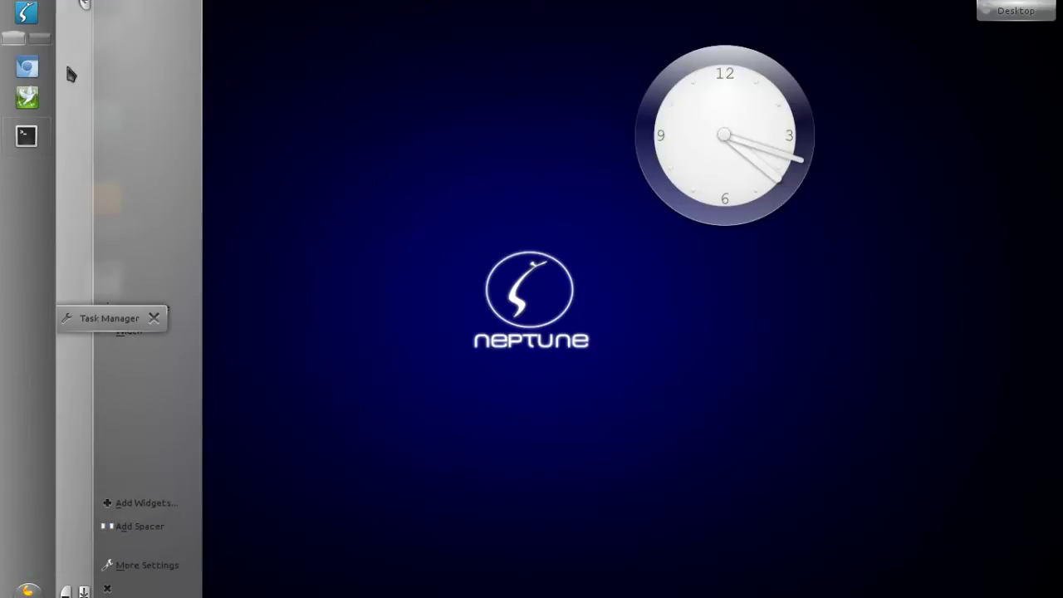
mouse_move(29, 37)
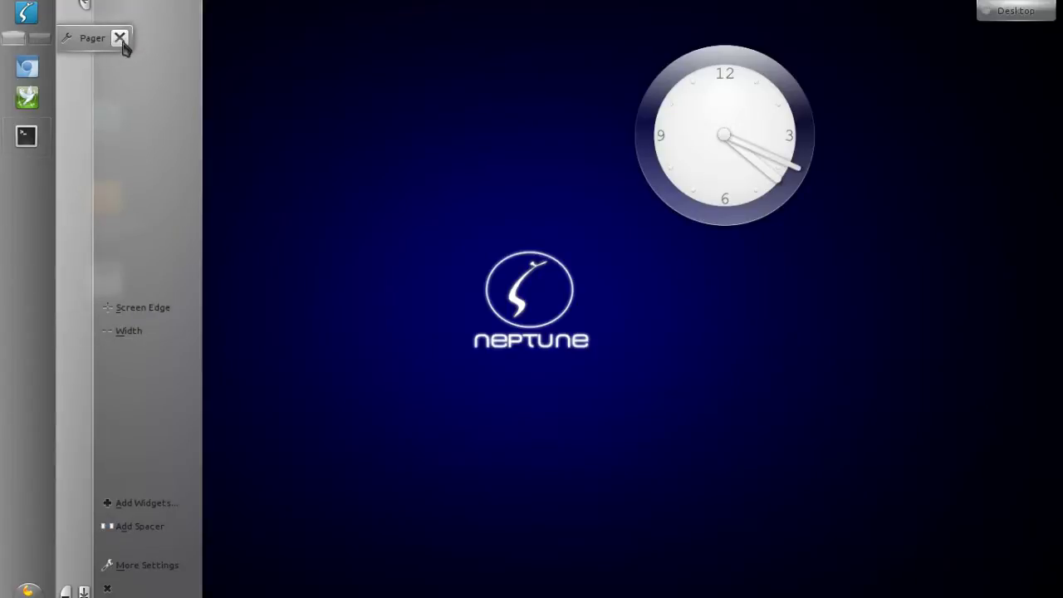
click(119, 37)
- Remove both Quicklaunch widgets and the Task Manager from the panel, keeping the Application Launcher
mouse_move(27, 18)
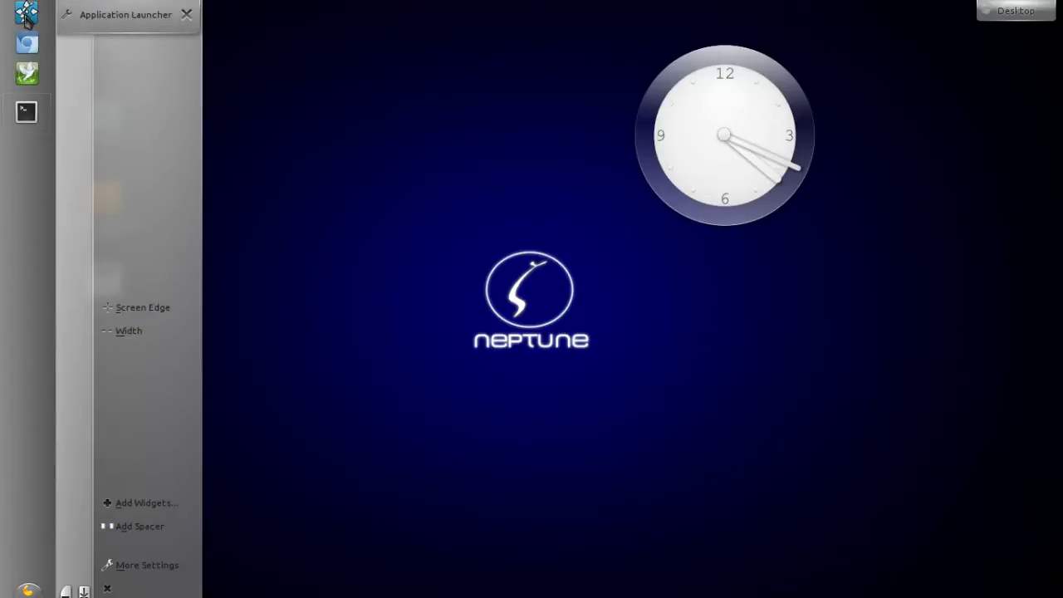
mouse_move(27, 46)
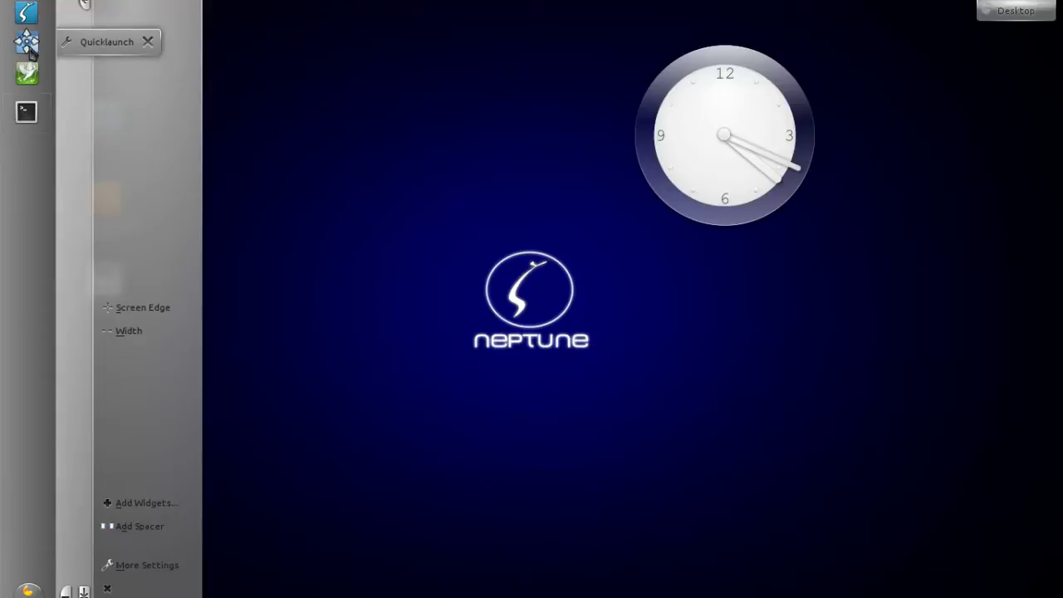
click(148, 41)
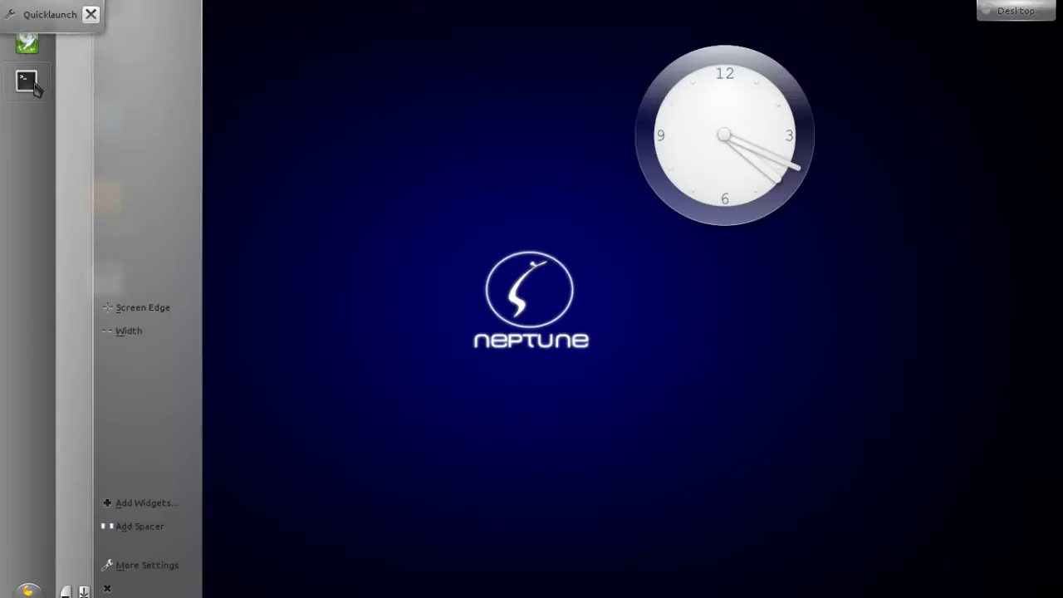
click(90, 14)
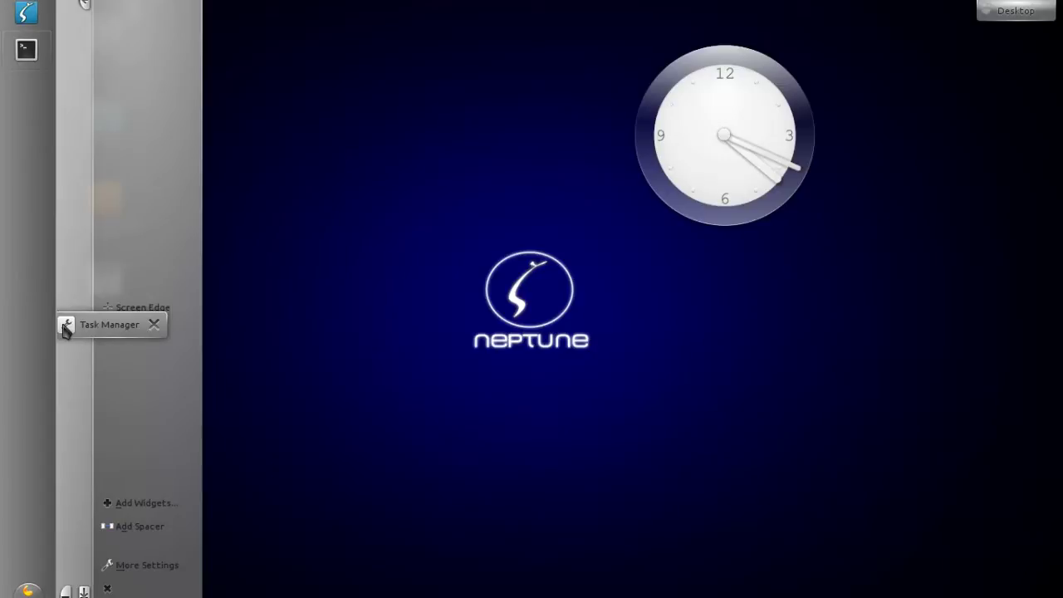
click(153, 324)
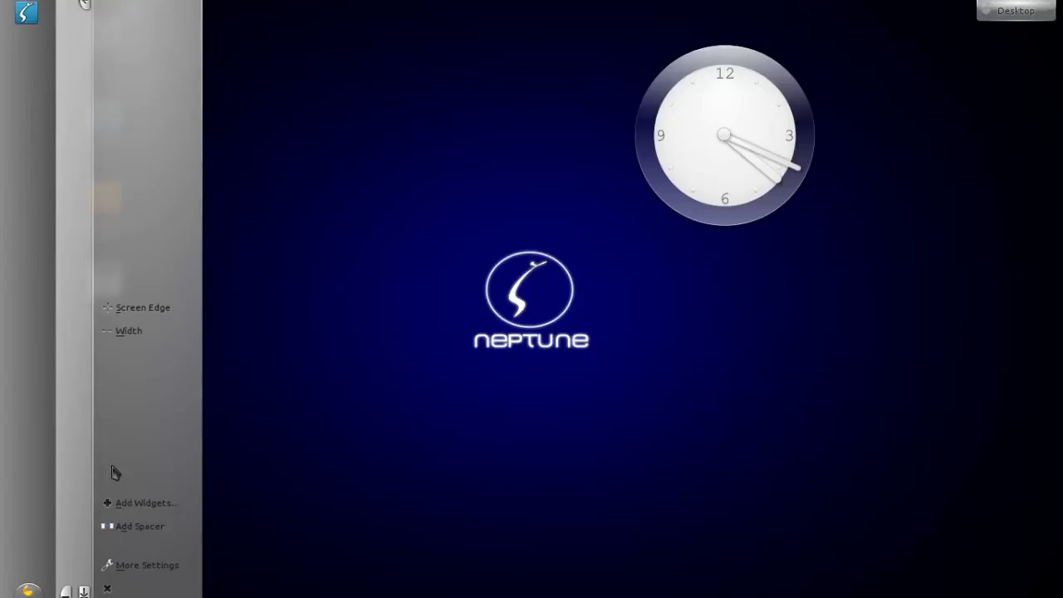
- Find the Icon-Only Task Manager widget by searching for "icon" and add it to the panel below the launcher
click(141, 503)
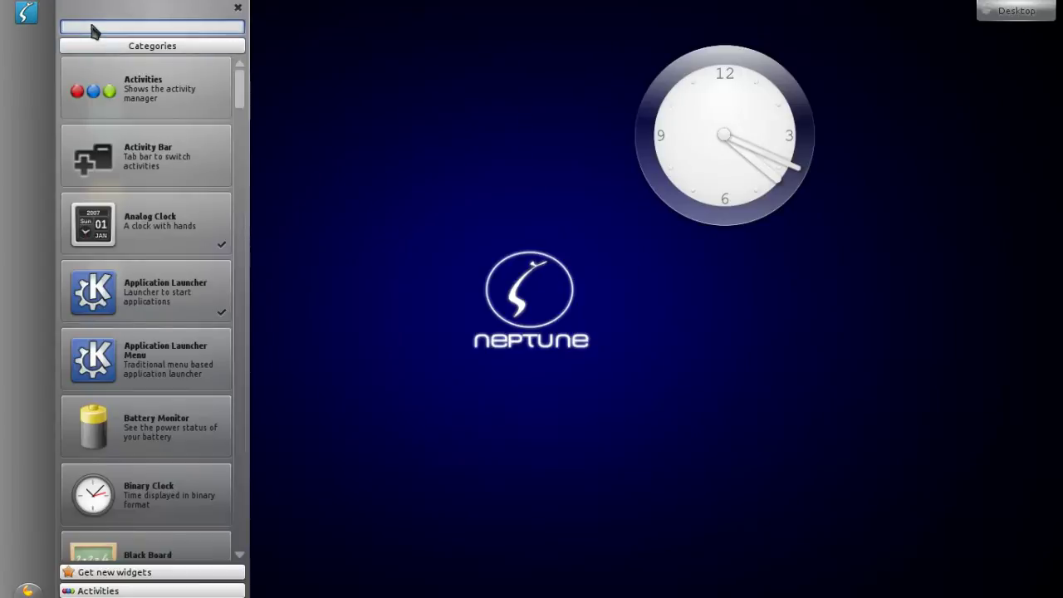
text(icon)
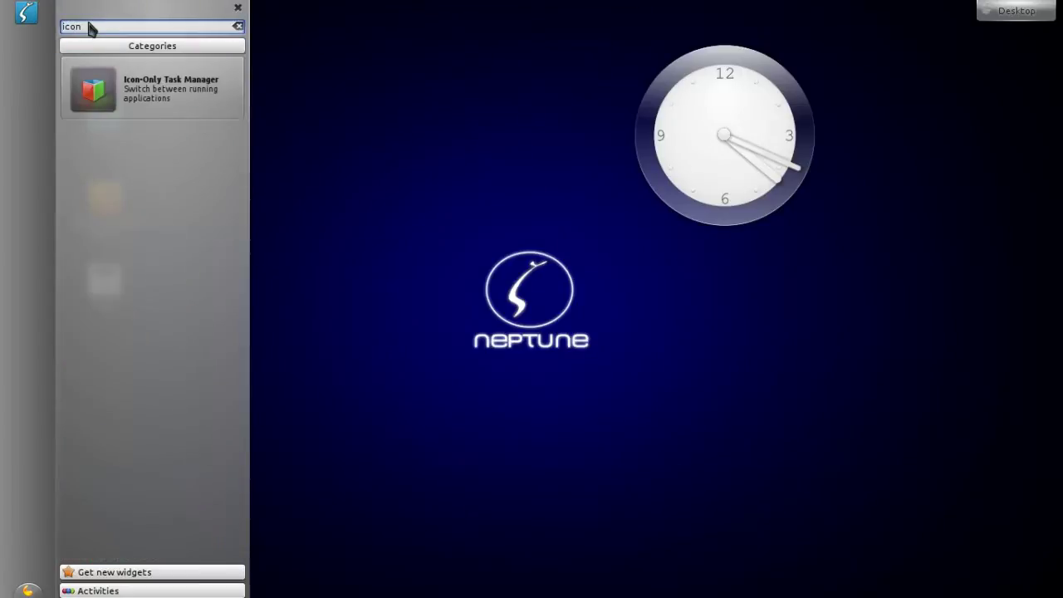
drag(147, 104, 29, 124)
mouse_move(25, 116)
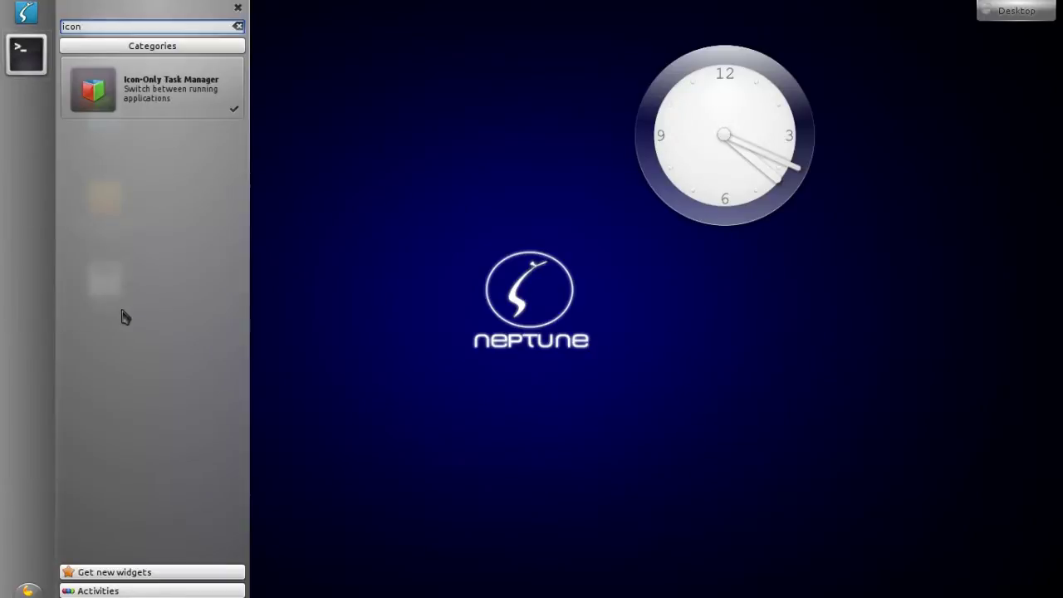
- Open the Icon-Only Task Manager's settings and examine its Appearance options, including the maximum rows
mouse_move(15, 314)
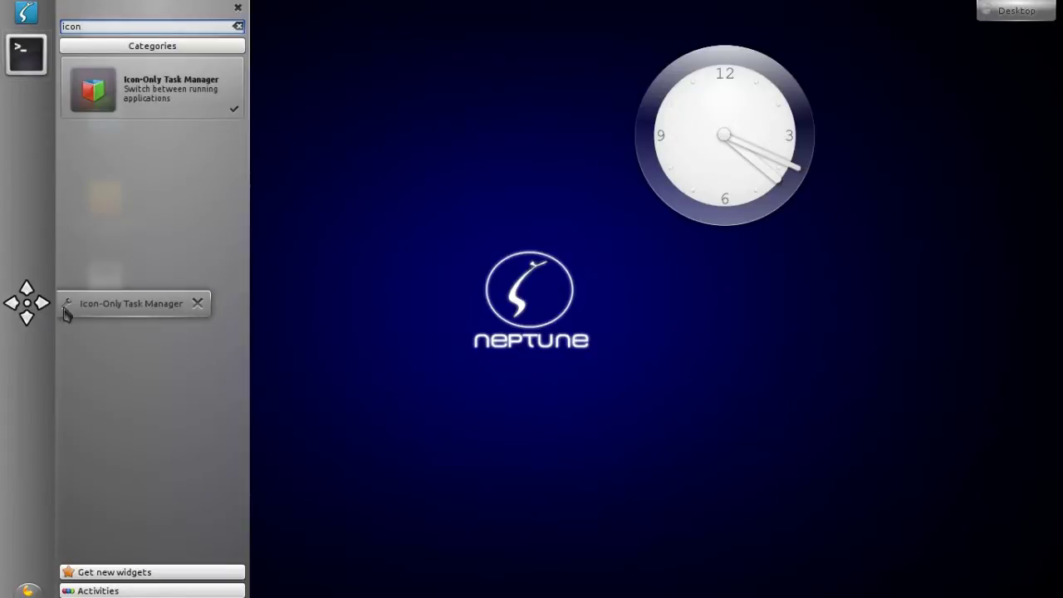
click(68, 307)
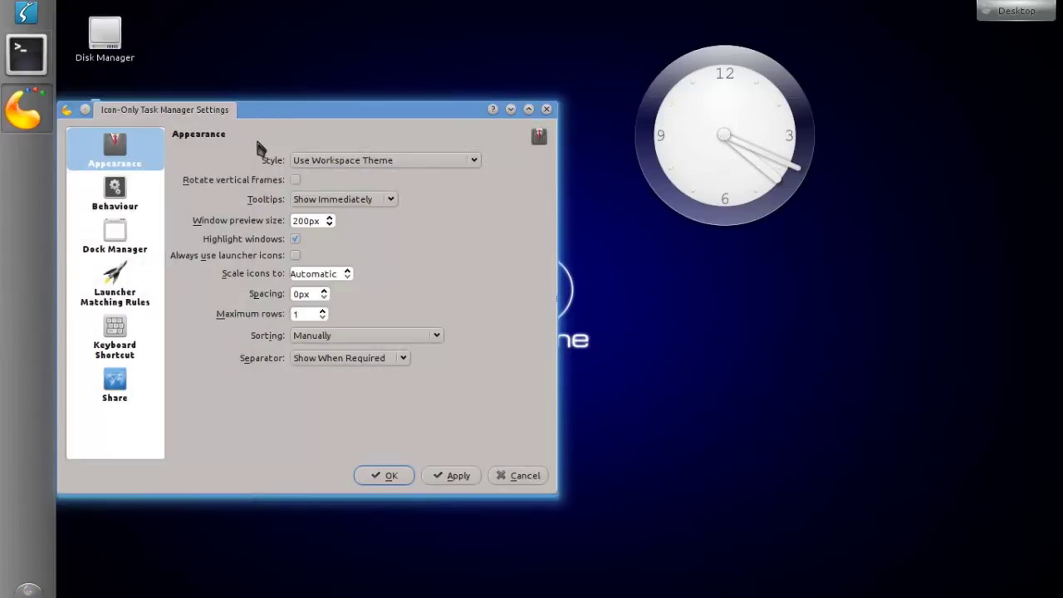
drag(249, 114, 337, 126)
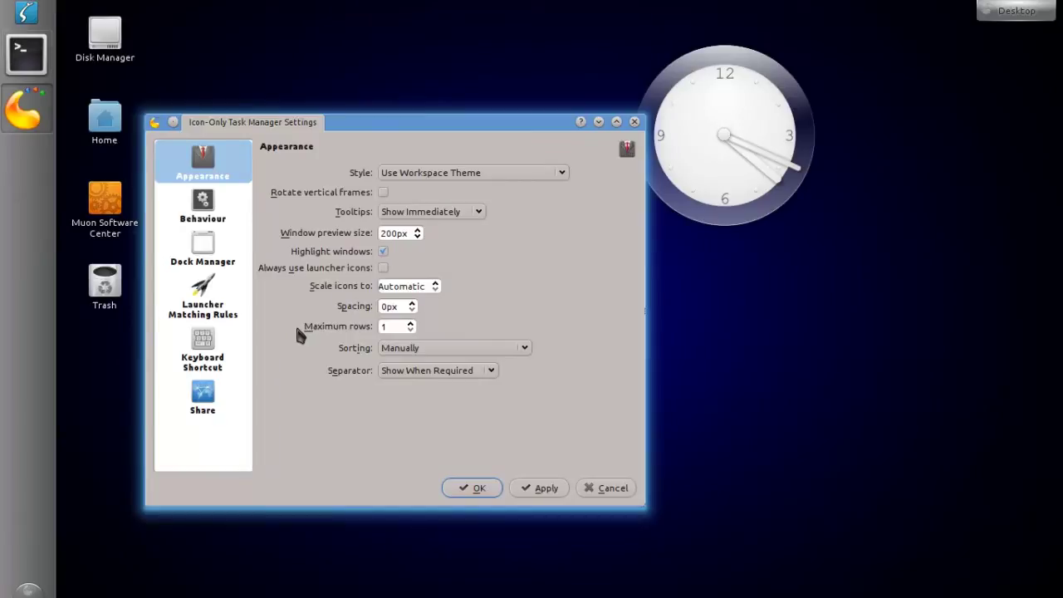
mouse_move(338, 332)
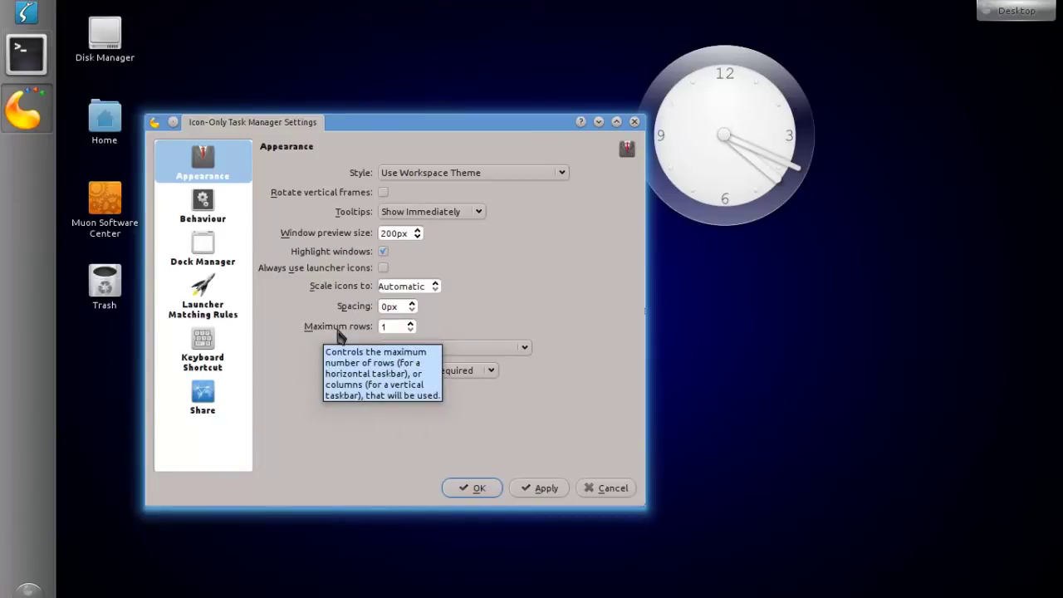
- Review the task manager's Behaviour settings, switch between its running tasks, and open a second Konsole window
click(215, 220)
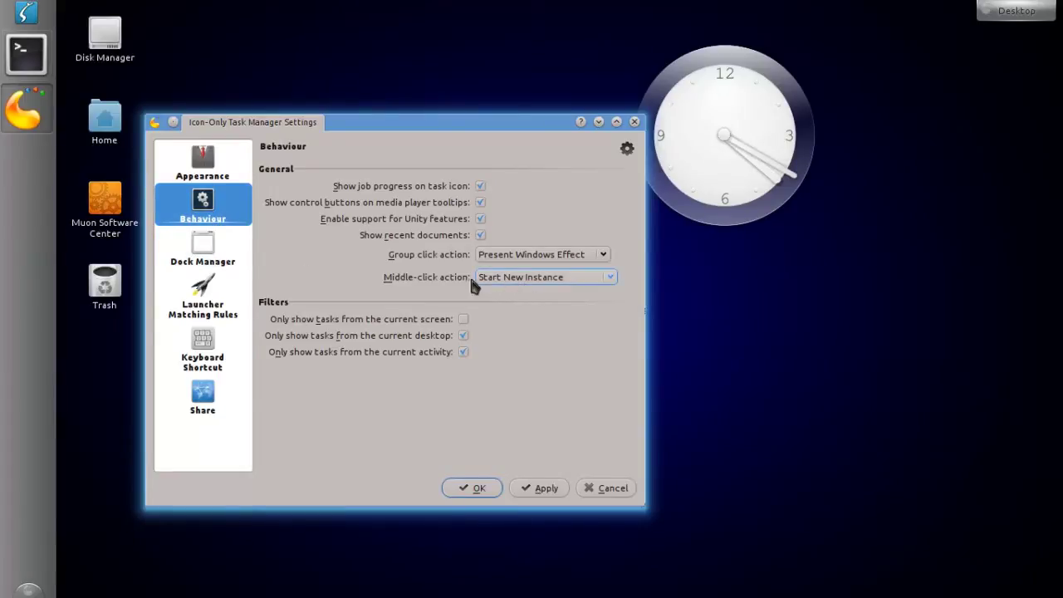
click(25, 49)
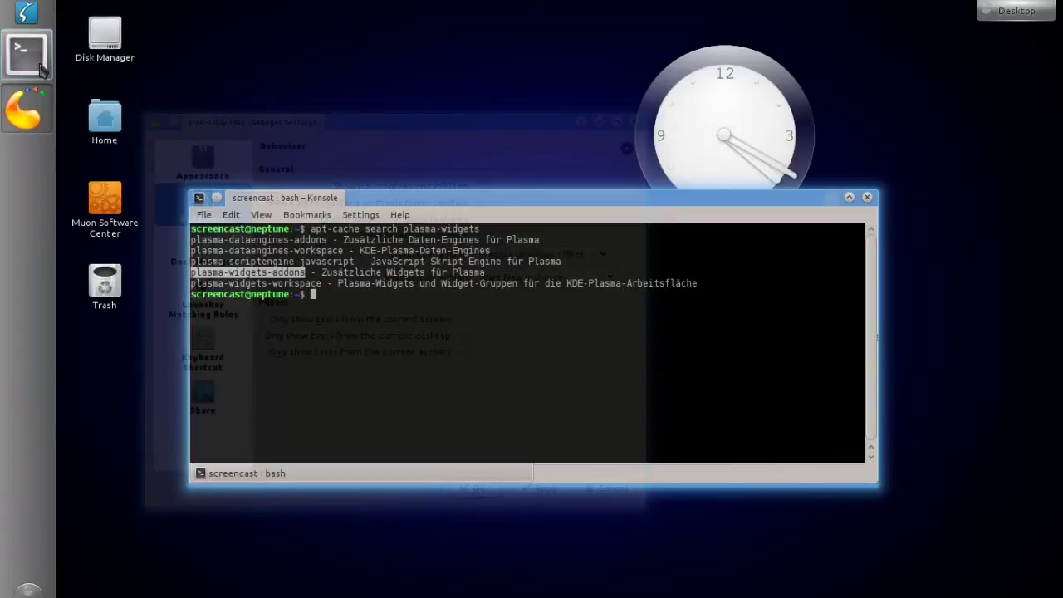
click(33, 117)
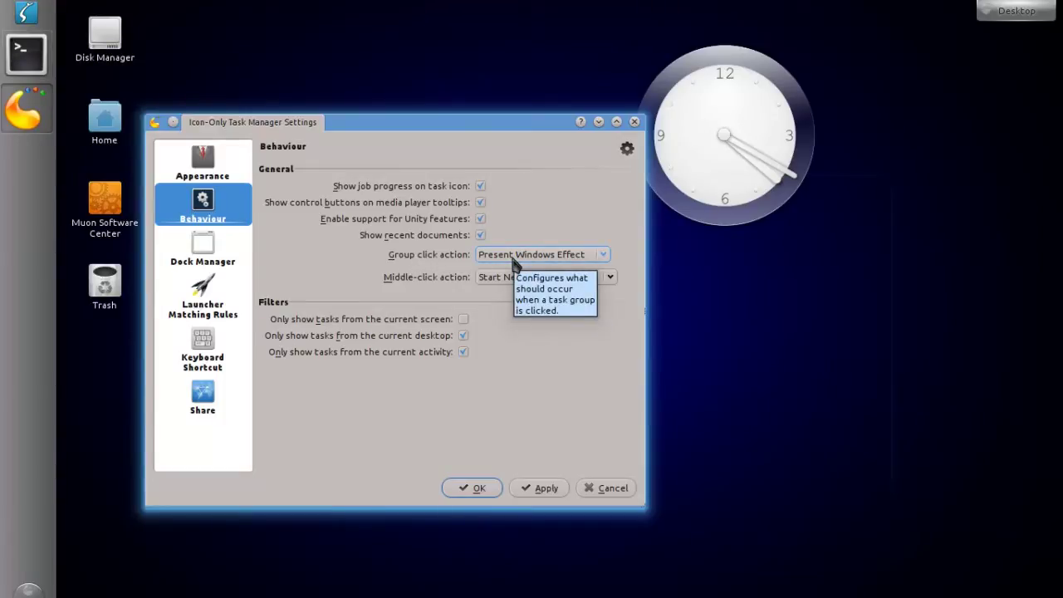
click(35, 63)
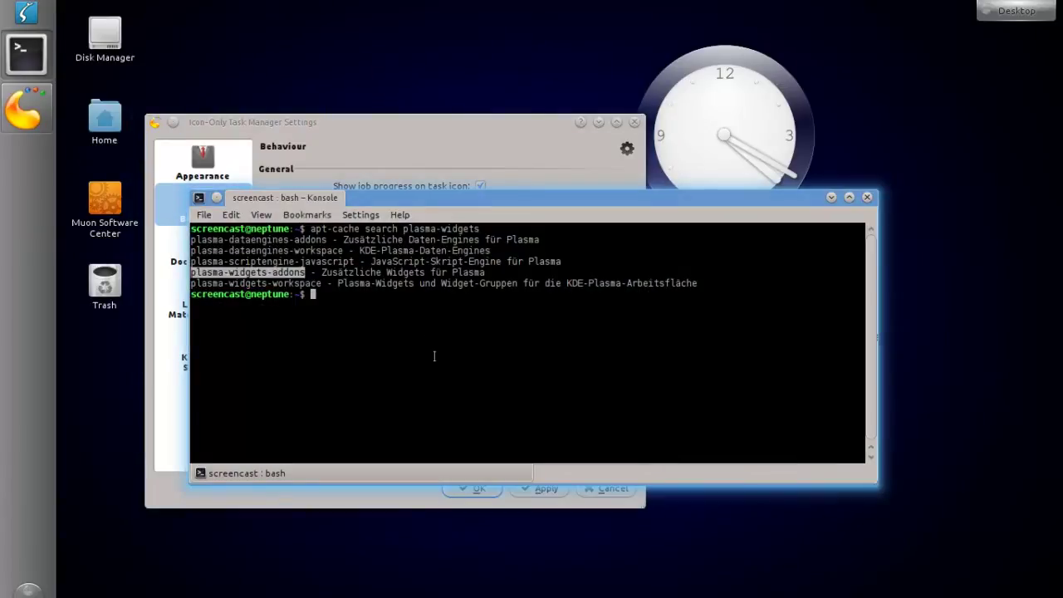
key(ctrl+shift+n)
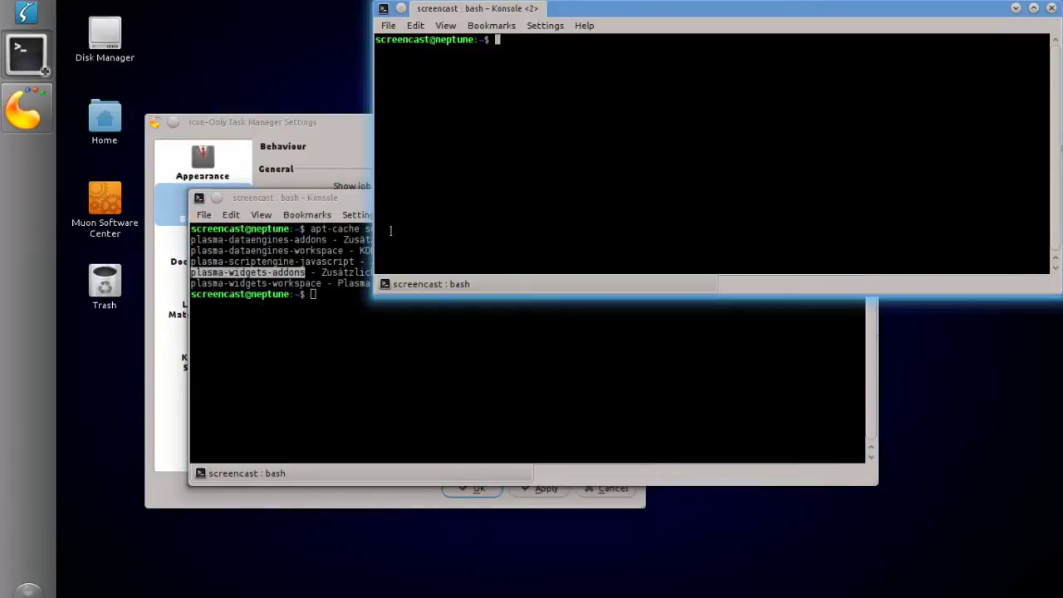
- Show the grouped Konsole windows with the Present Windows effect, choose the second one, and return to the task manager settings
click(262, 122)
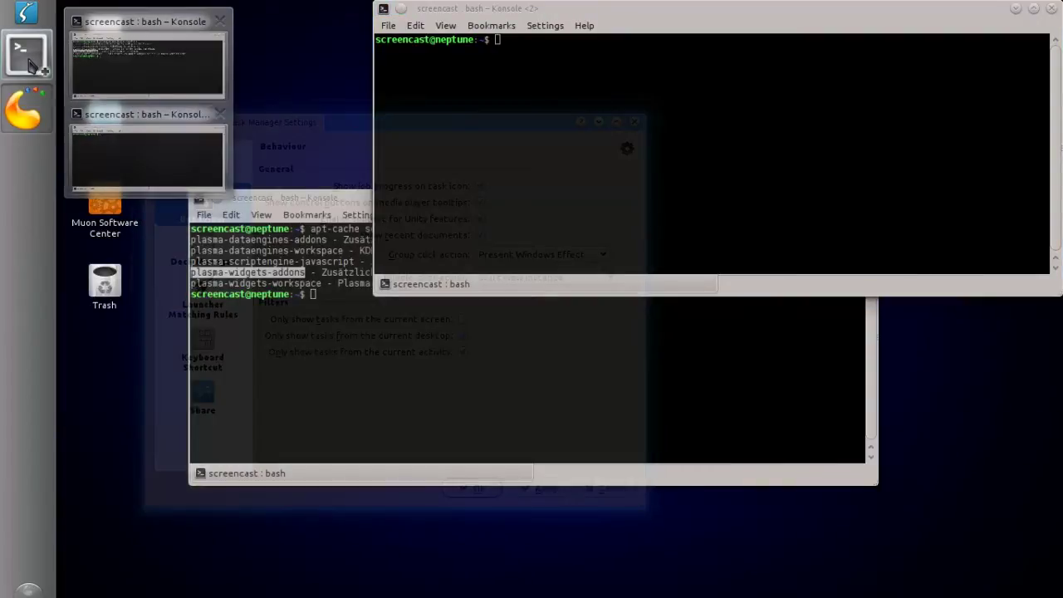
click(32, 65)
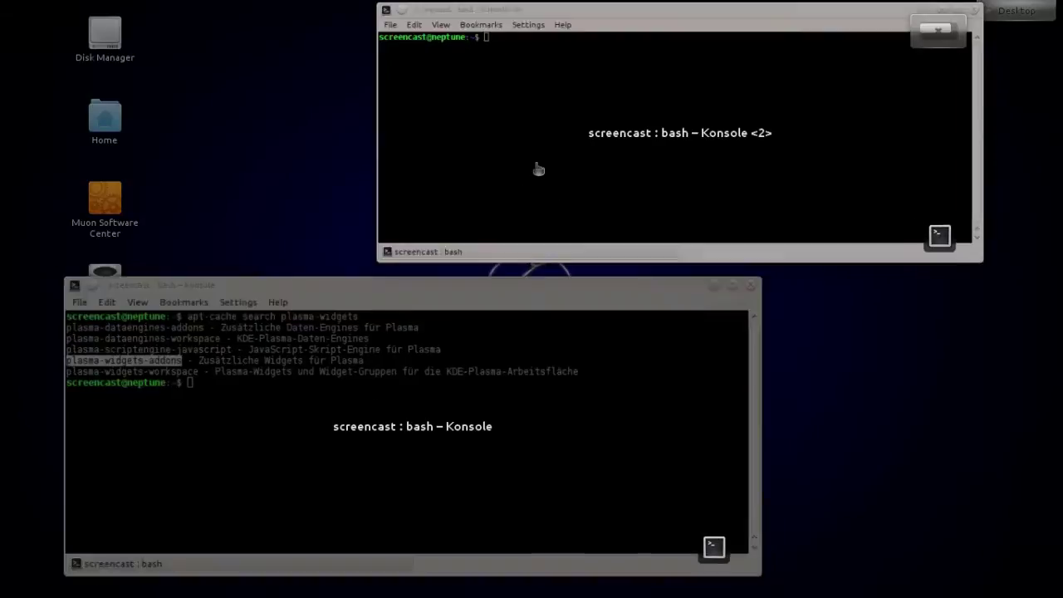
click(538, 170)
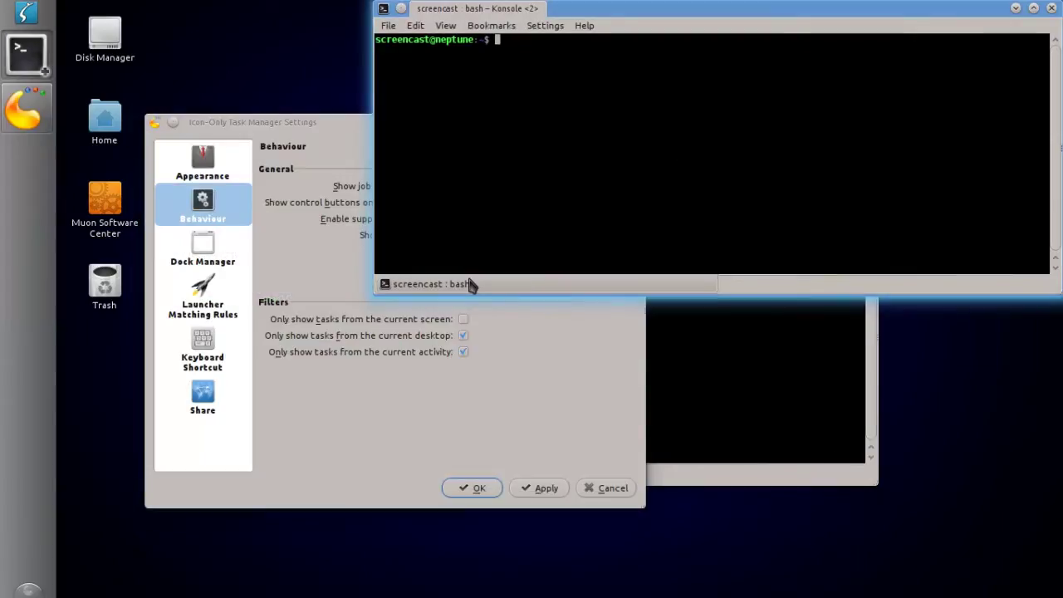
click(387, 357)
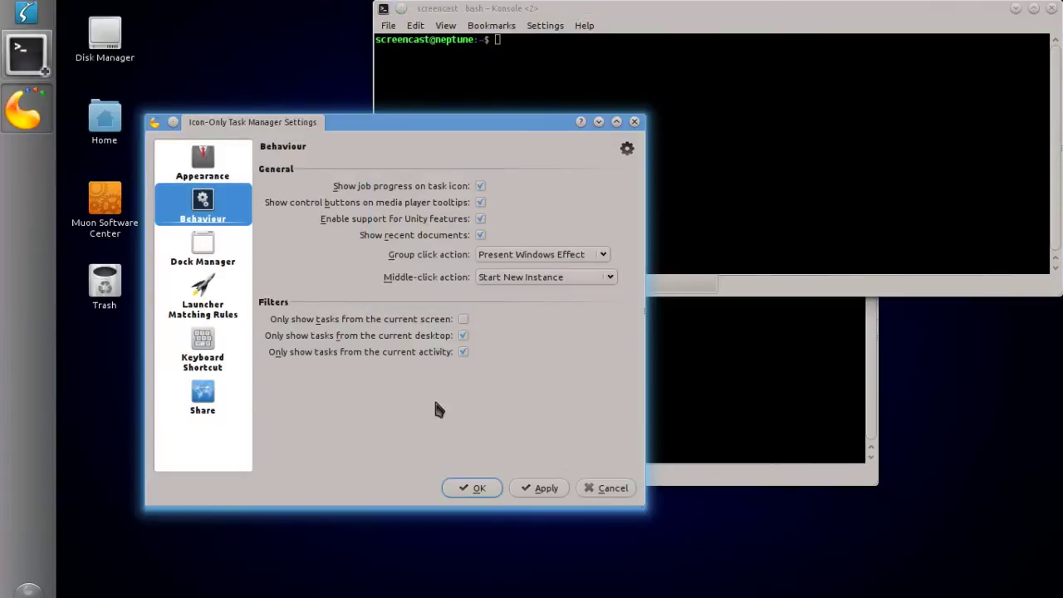
- View the Dock Manager settings, open the file chooser for adding a plugin, and cancel it
click(232, 259)
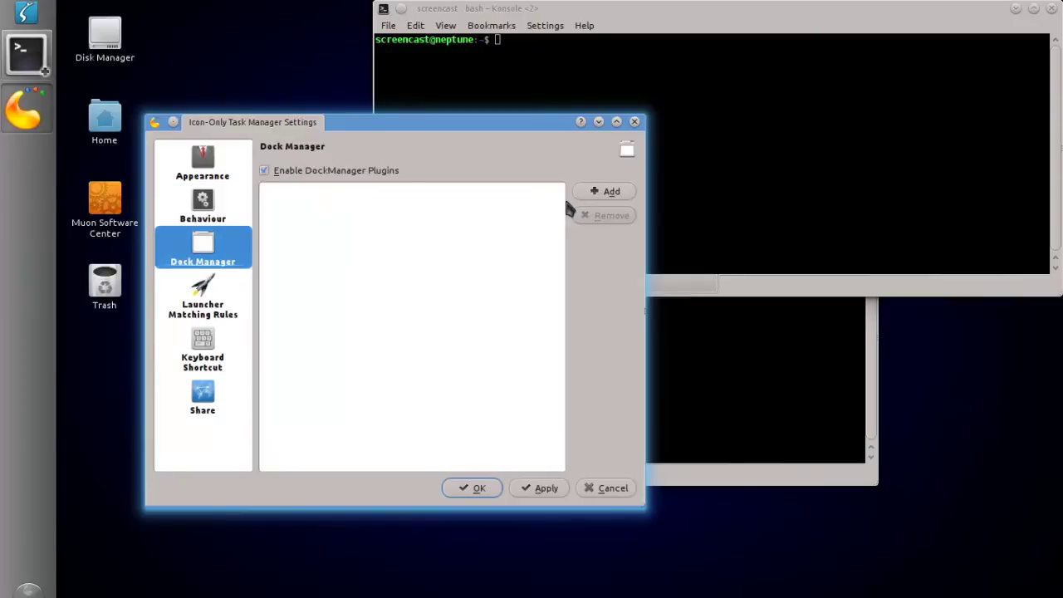
click(605, 191)
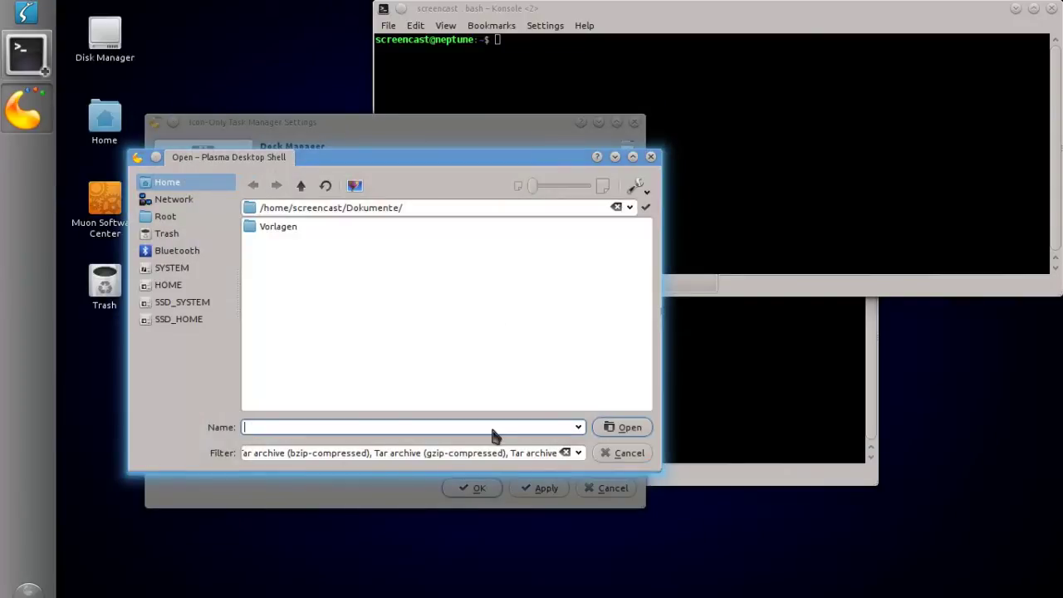
click(619, 459)
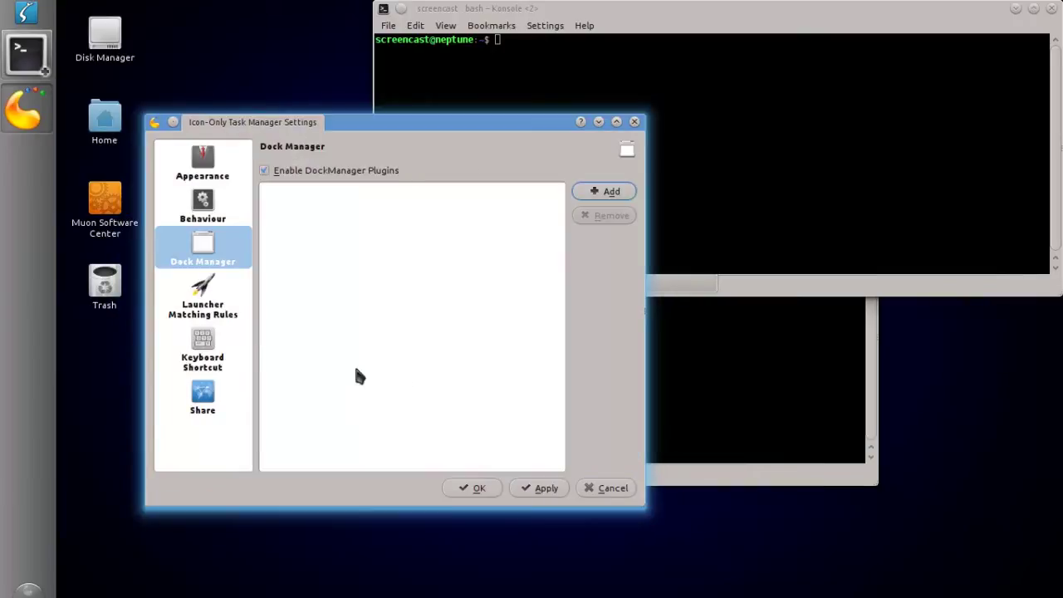
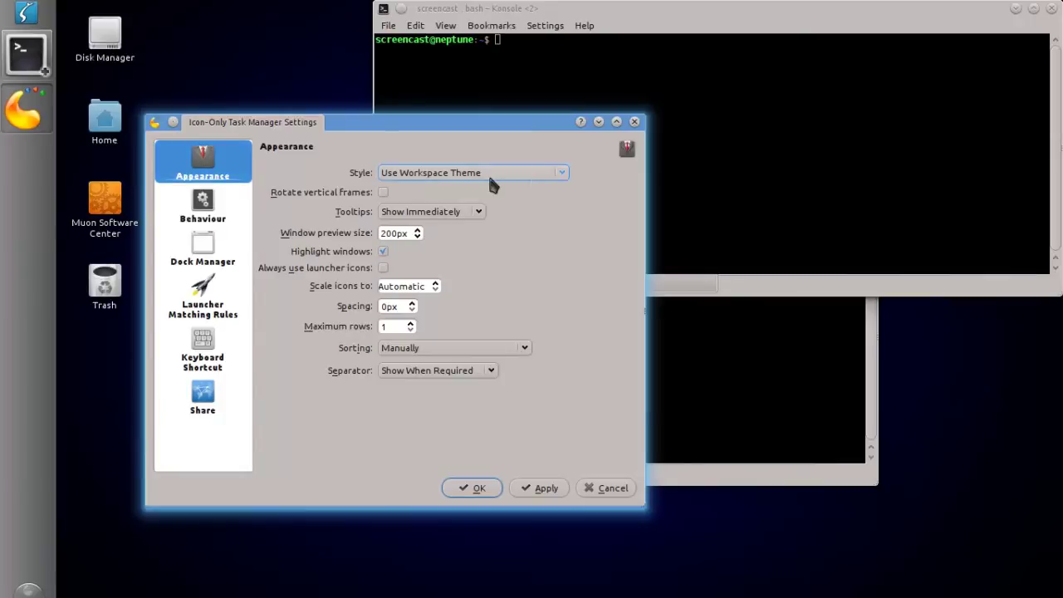
- Apply the Use Indicators & Colored Background style to the task manager, view its Keyboard Shortcut page, and close the settings
click(558, 176)
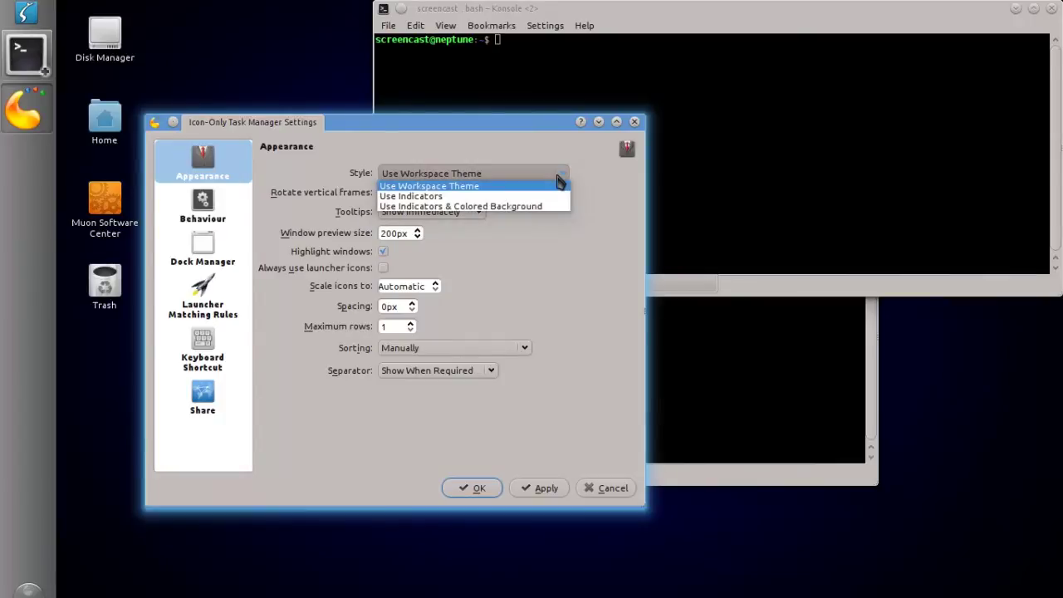
click(517, 207)
click(539, 489)
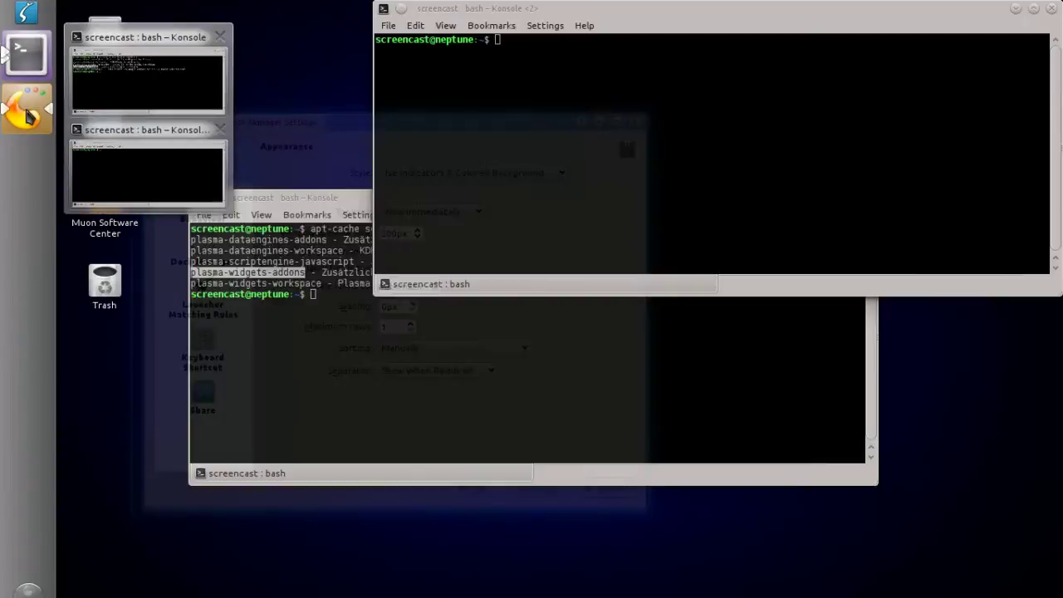
mouse_move(29, 117)
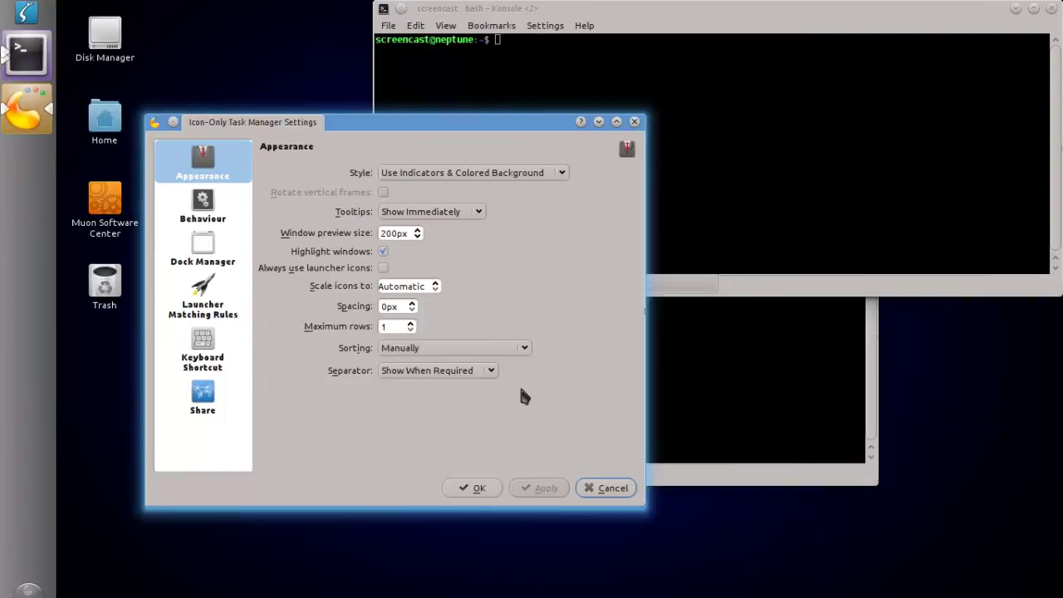
click(207, 359)
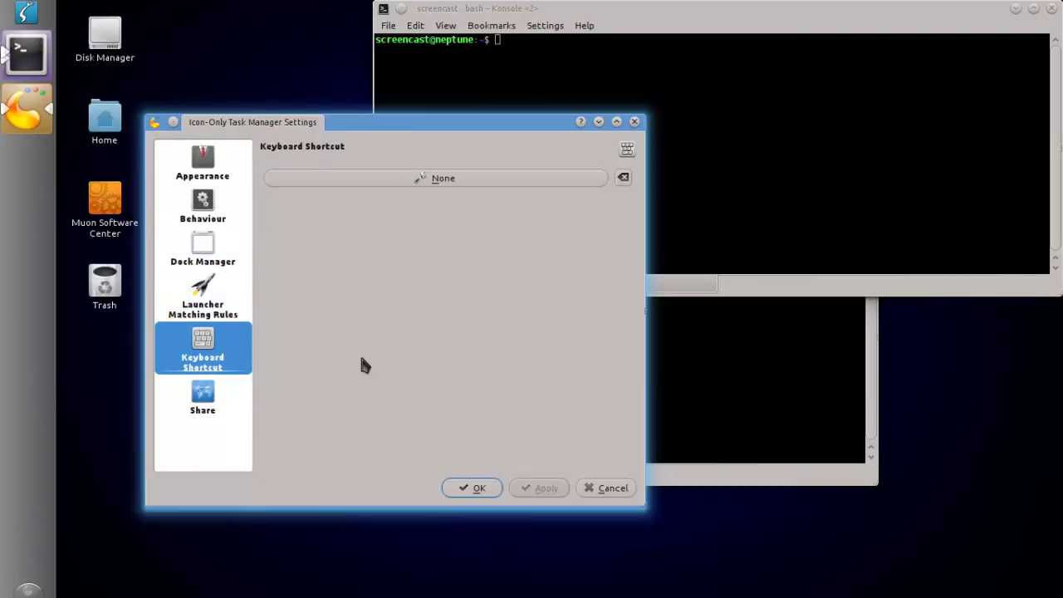
click(470, 489)
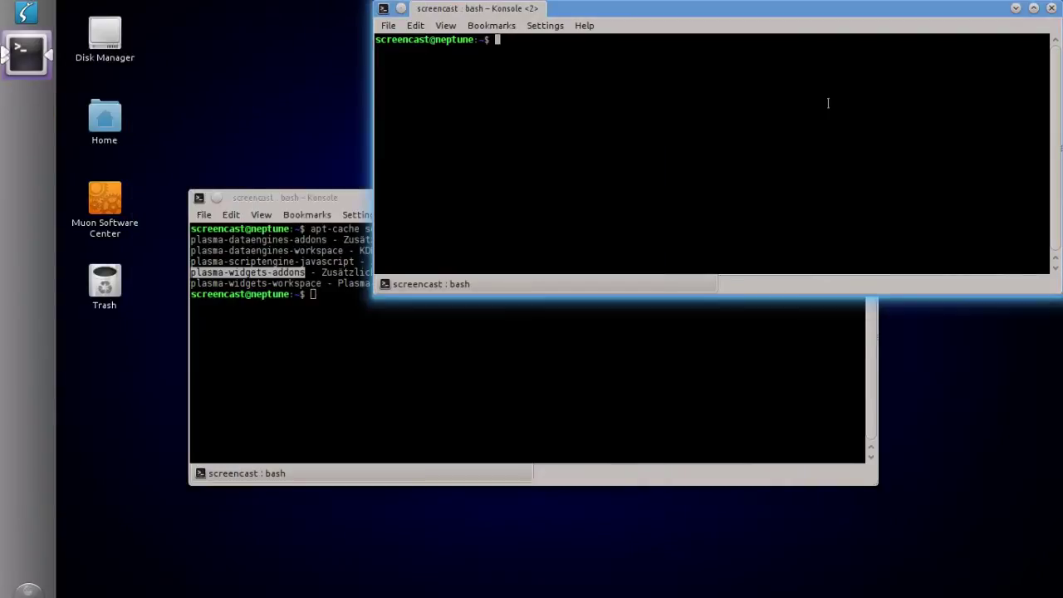
- Minimize the second Konsole window and enable Show A Launcher When Not Running for Konsole in the dock
click(1015, 8)
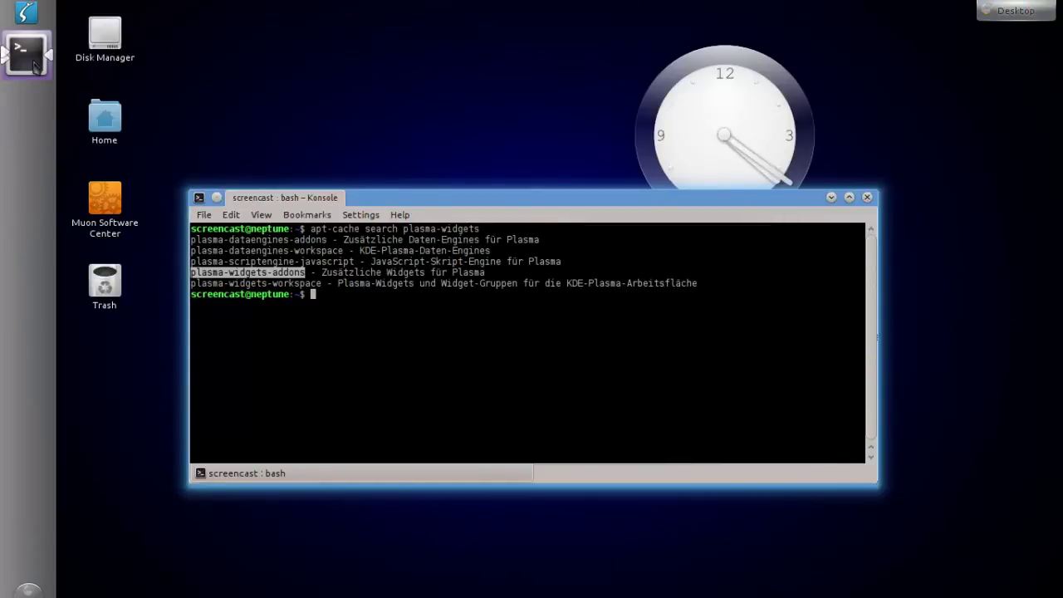
click(34, 65)
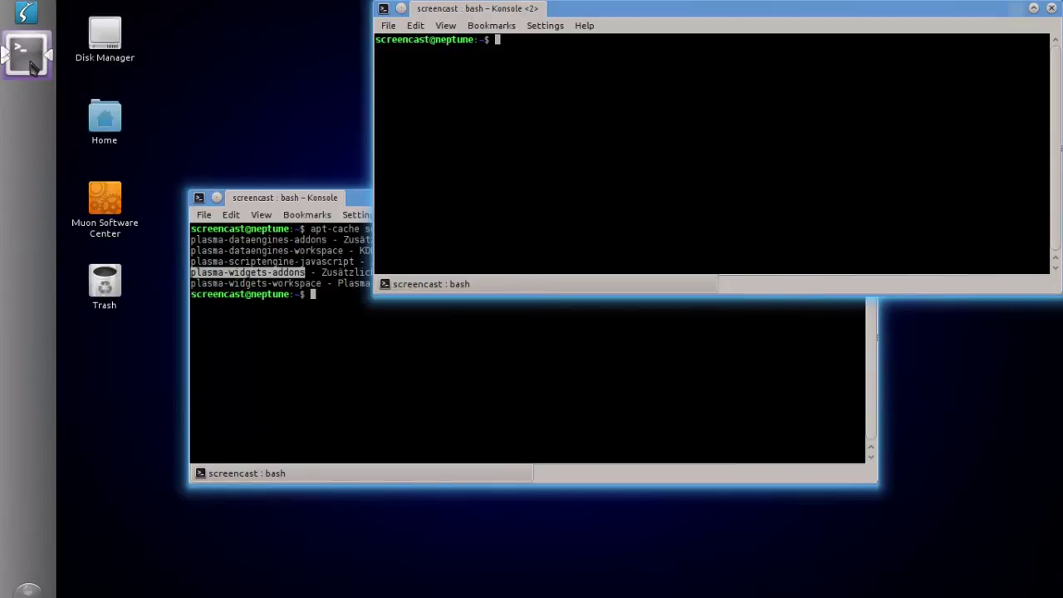
right_click(33, 64)
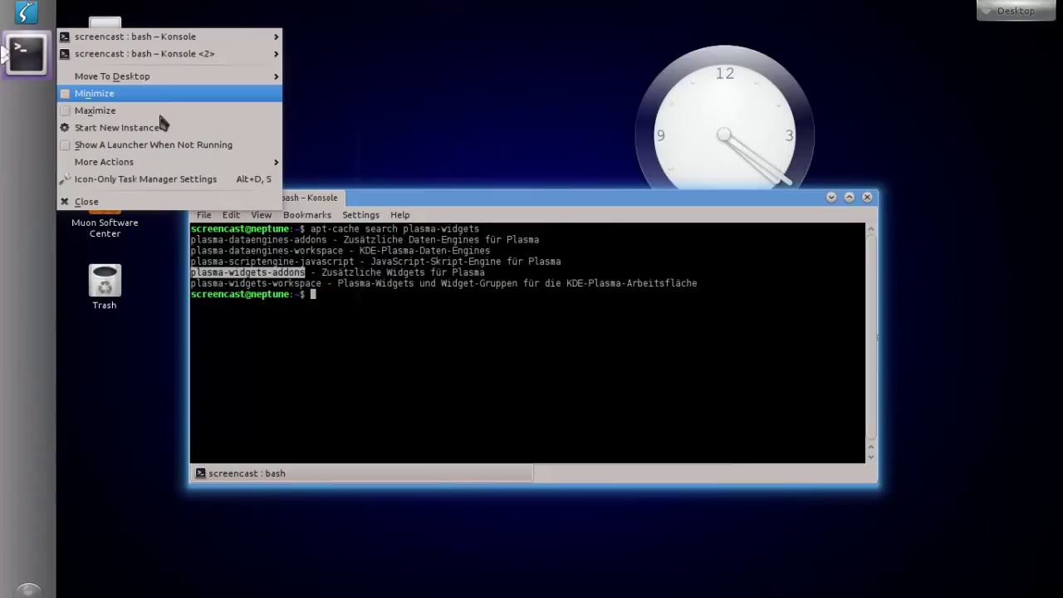
click(81, 149)
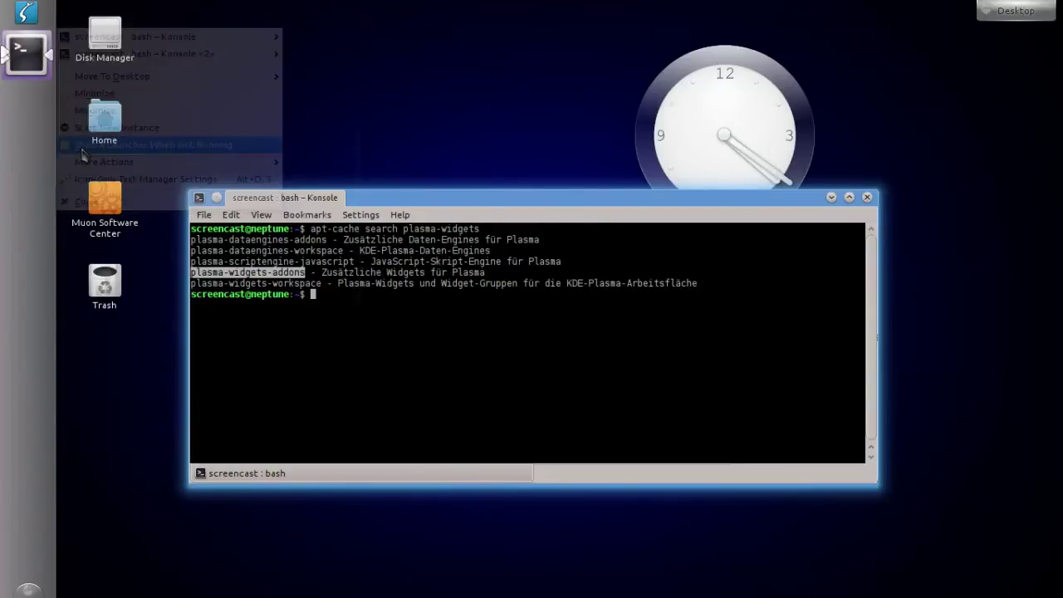
- Close the first Konsole window, then restore the minimized one from the dock and close it too
click(866, 197)
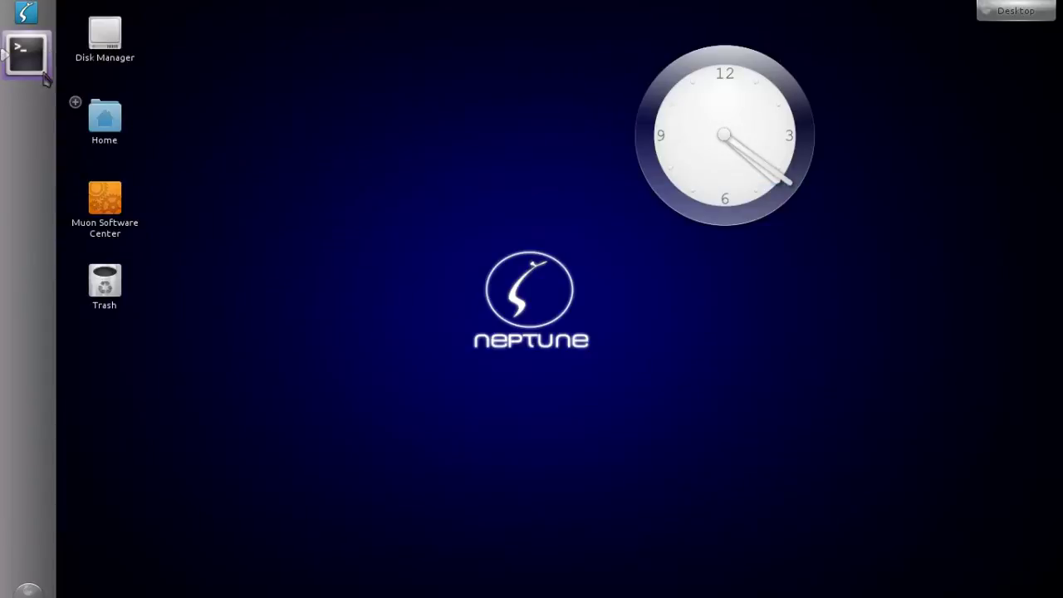
click(27, 54)
mouse_move(1060, 4)
click(1041, 23)
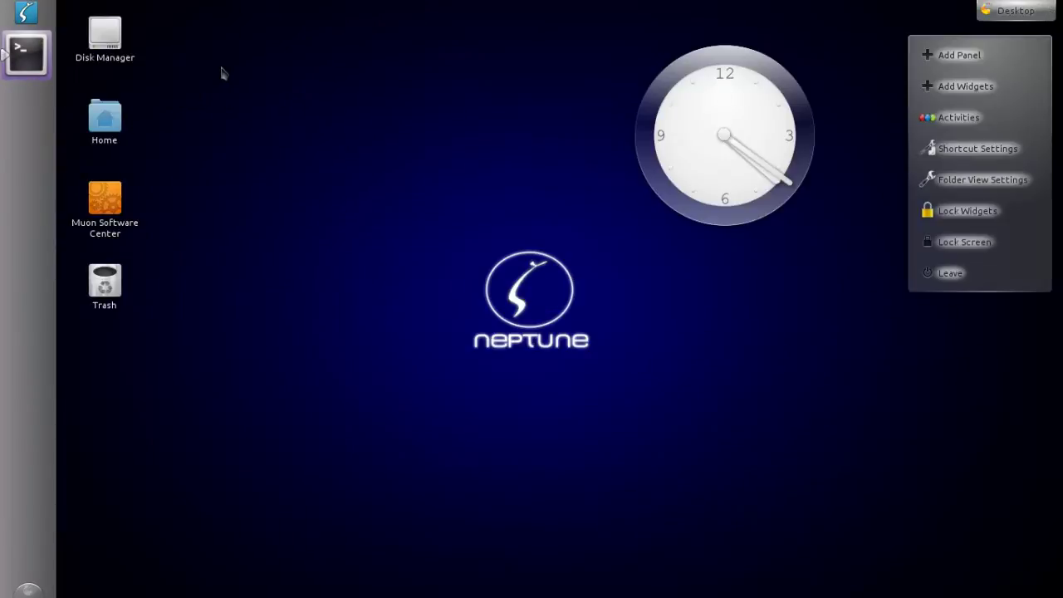
click(388, 81)
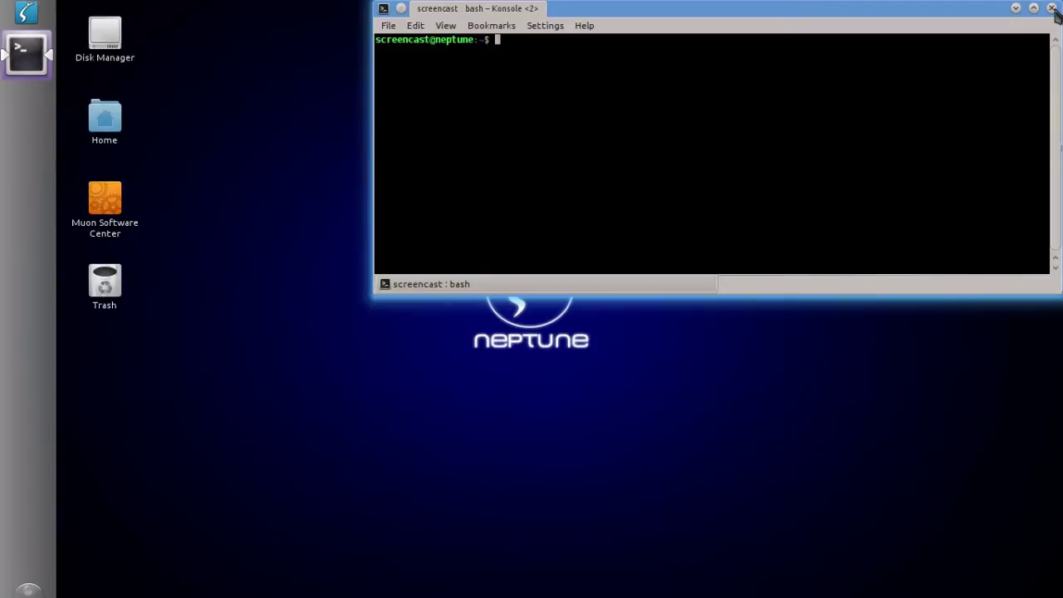
click(1051, 8)
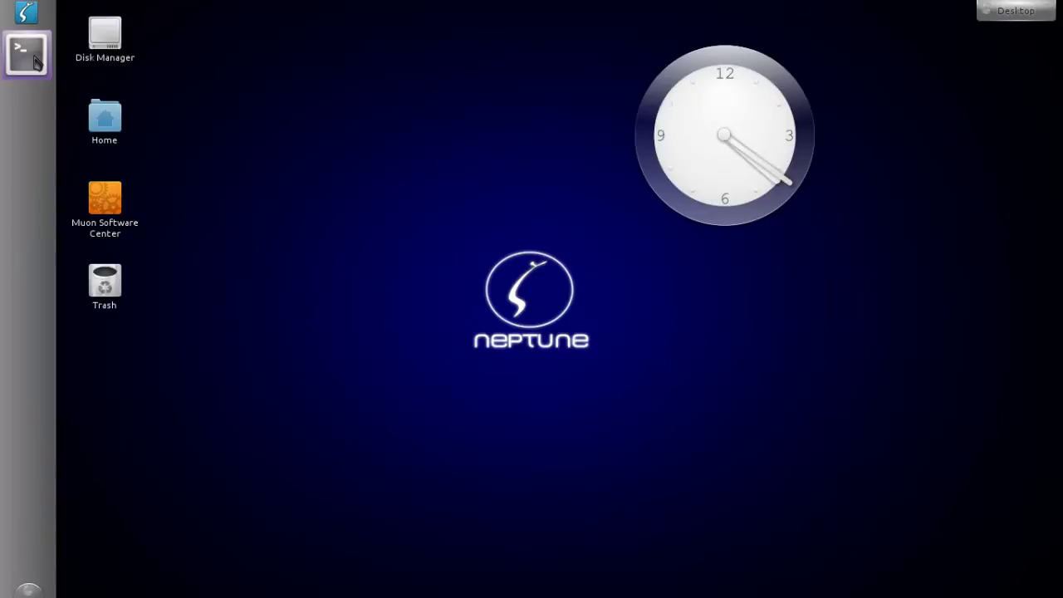
- Open the Home folder in Dolphin, move its window away from the dock, and enable Show A Launcher When Not Running for it
click(105, 120)
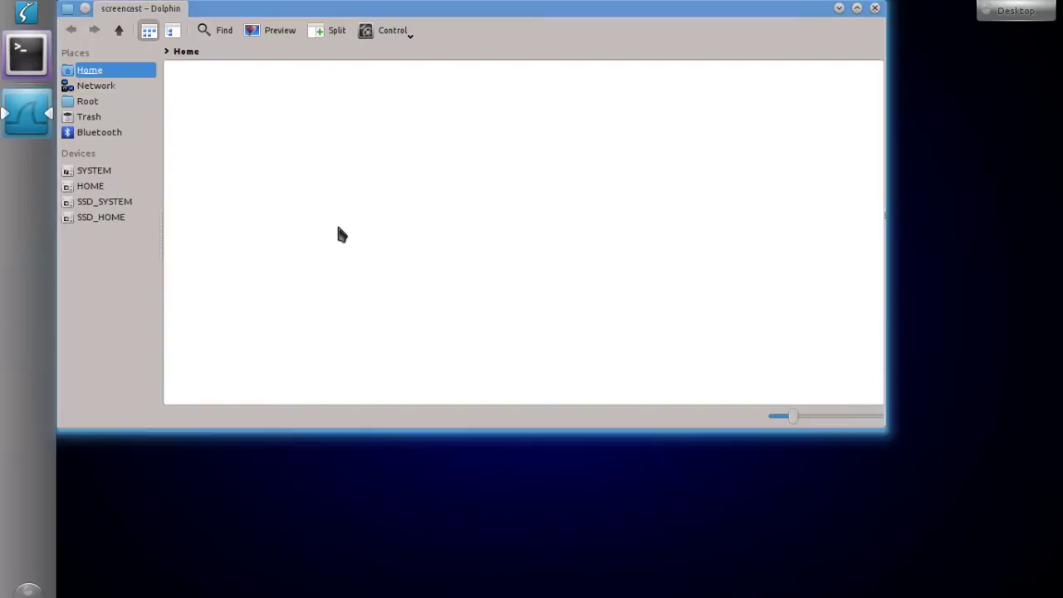
drag(378, 17, 431, 94)
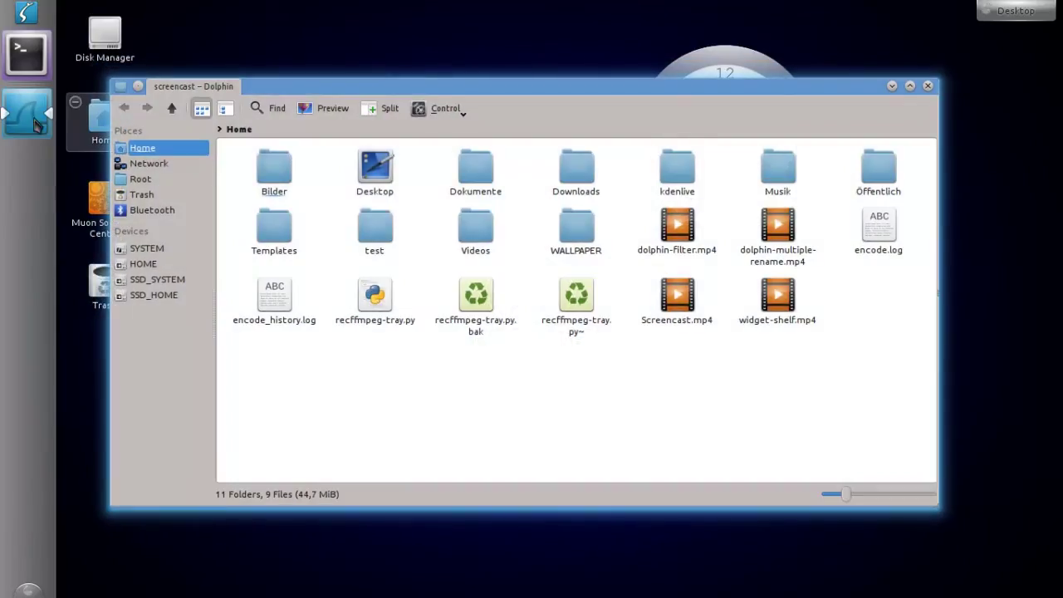
right_click(36, 124)
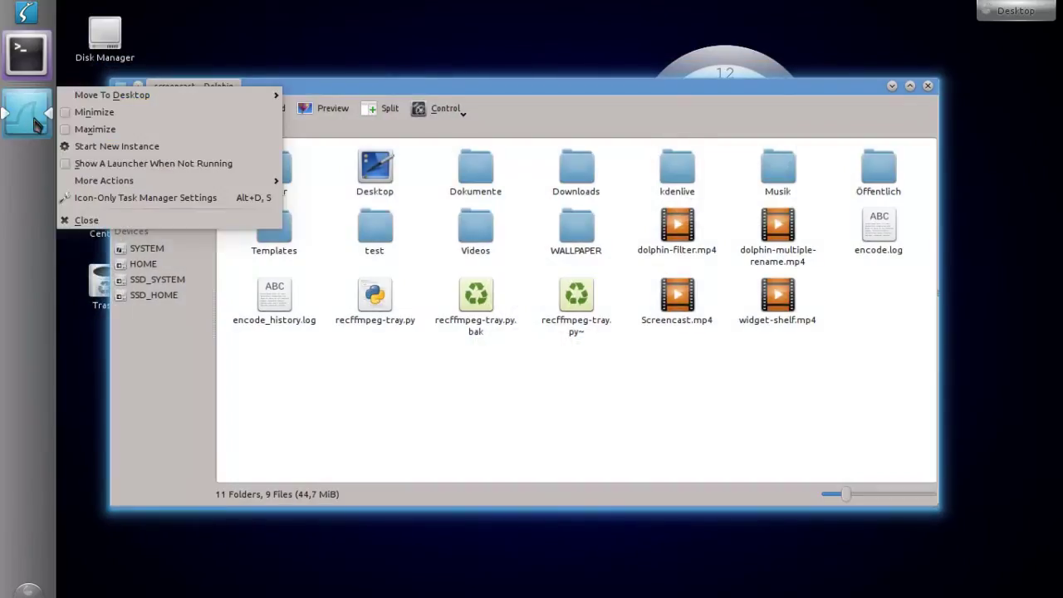
click(139, 164)
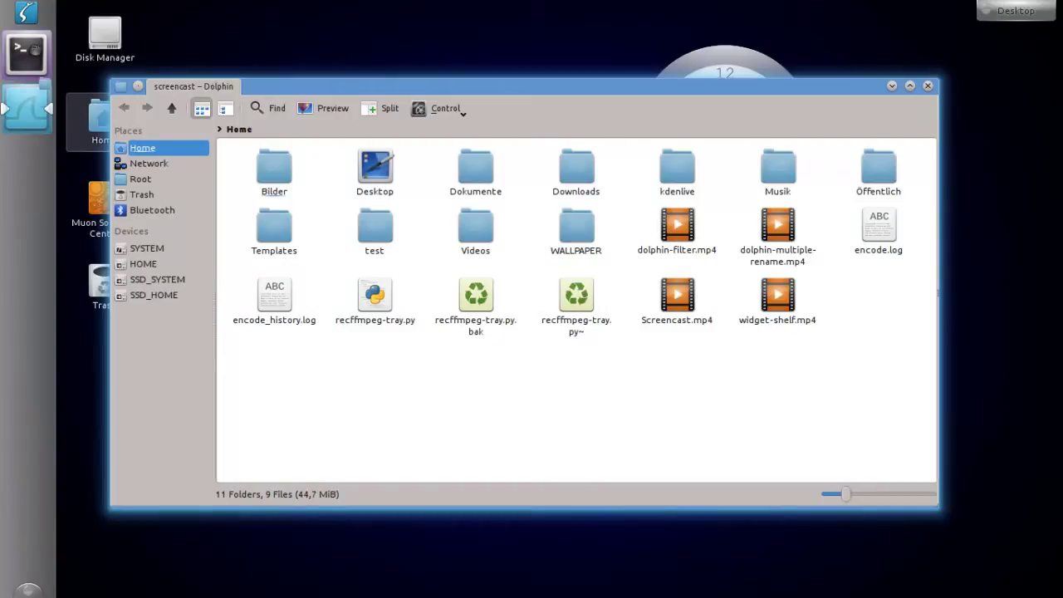
- Reorder the dock so Dolphin sits above Konsole, and close the Dolphin window
drag(34, 50, 34, 29)
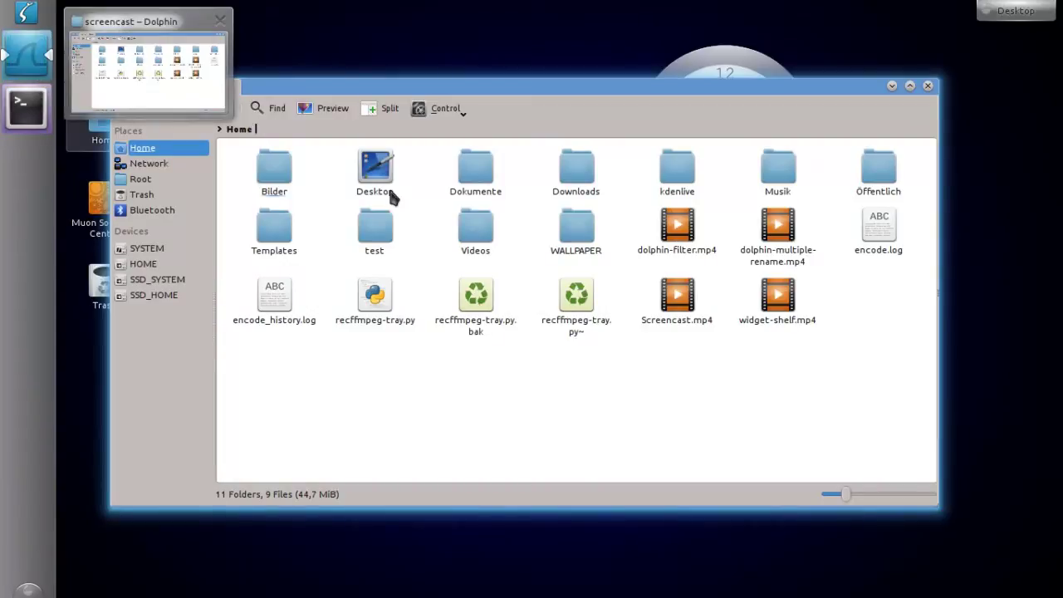
mouse_move(29, 62)
drag(27, 62, 50, 143)
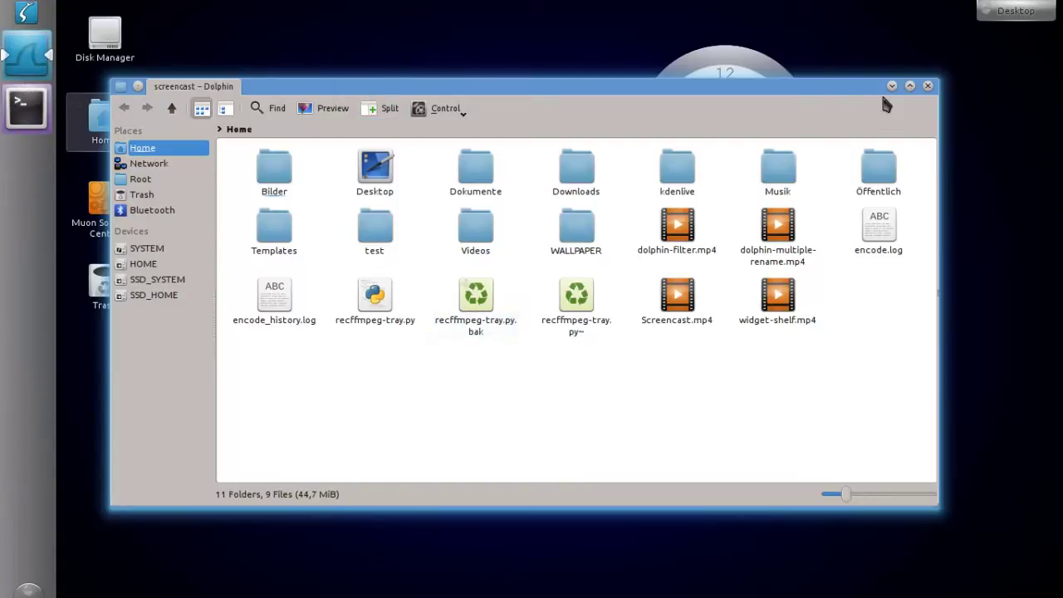
click(928, 86)
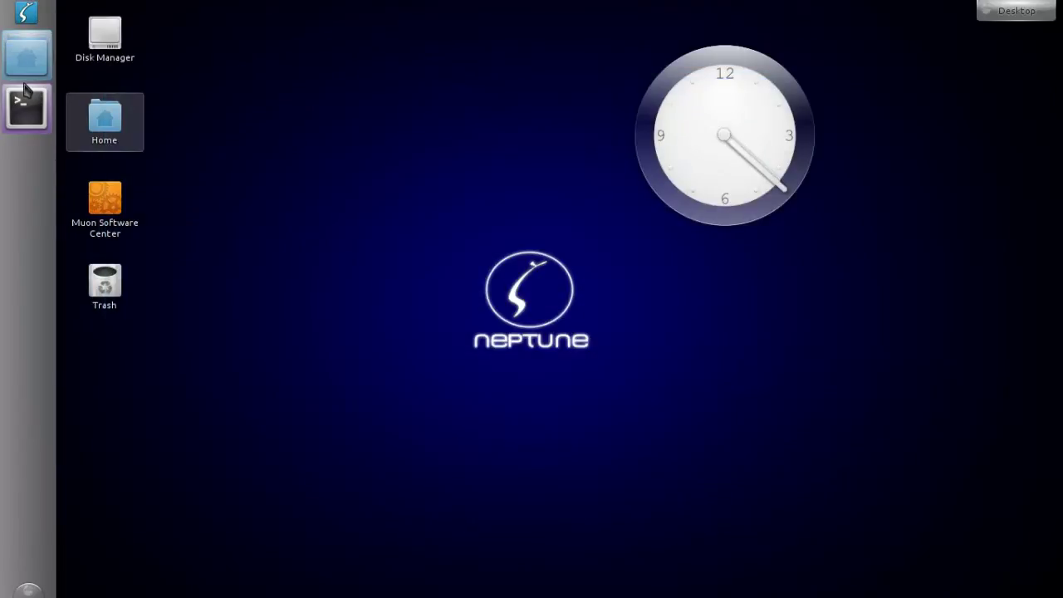
- Open the Application Launcher, enlarge its menu to almost the full screen, shrink it back to a compact size, and close it
click(26, 12)
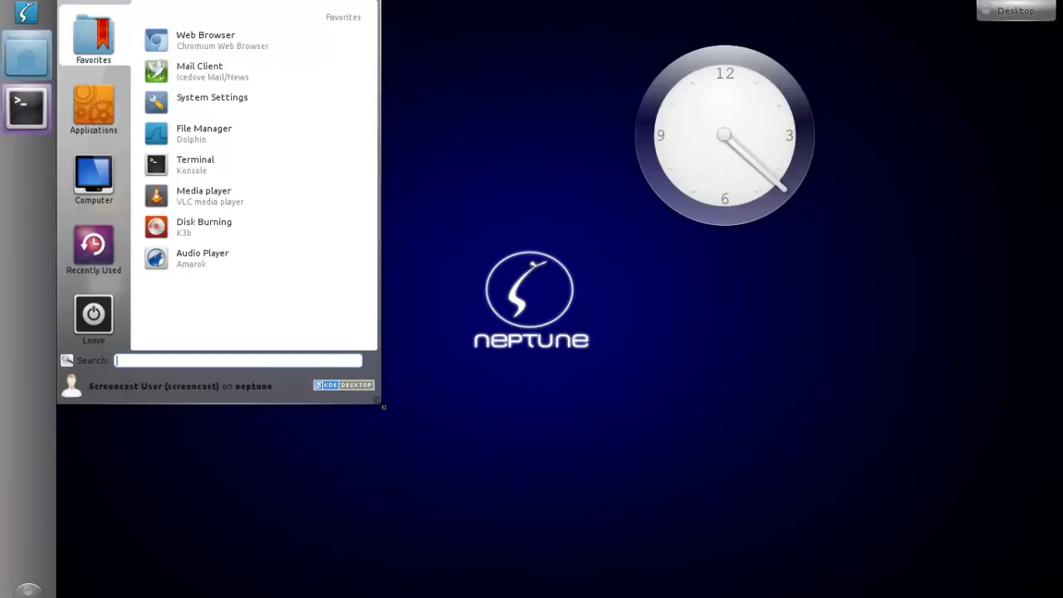
drag(462, 445, 1032, 595)
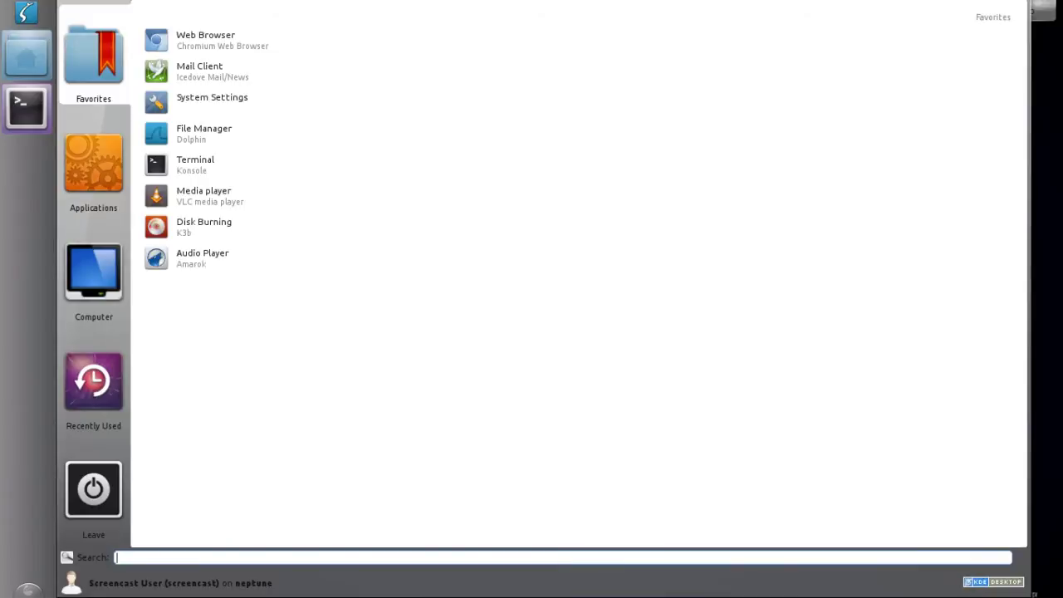
drag(1033, 594, 379, 333)
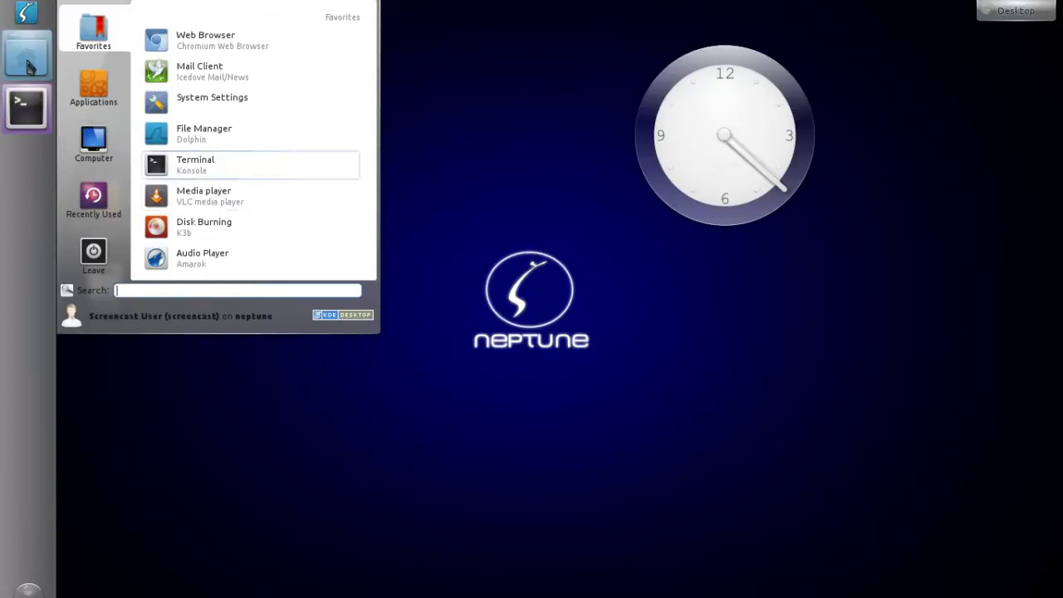
click(71, 502)
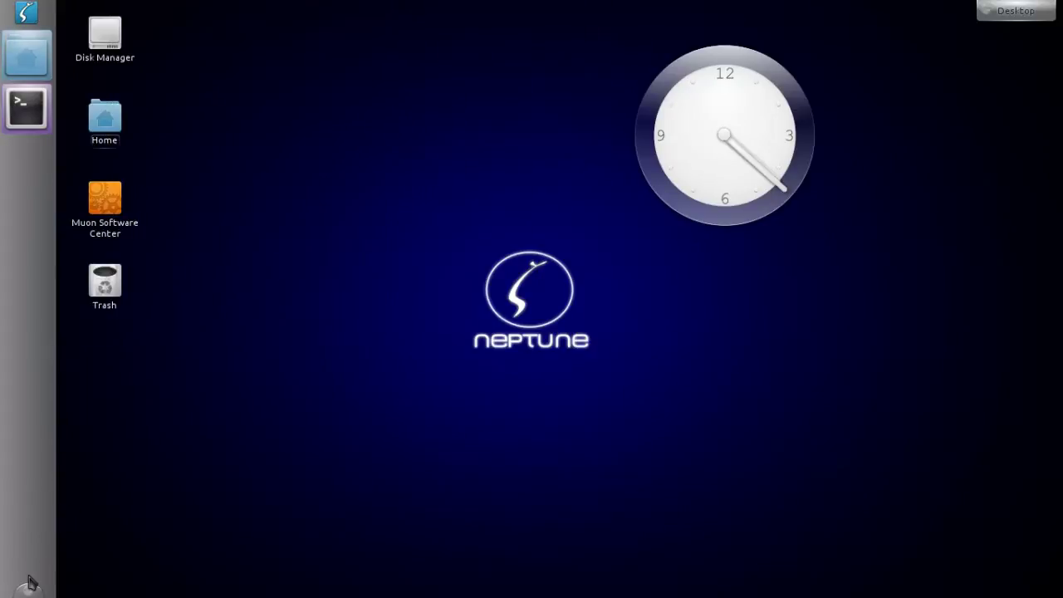
- Enter the panel's edit mode and remove the Application Launcher widget from the dock
click(27, 589)
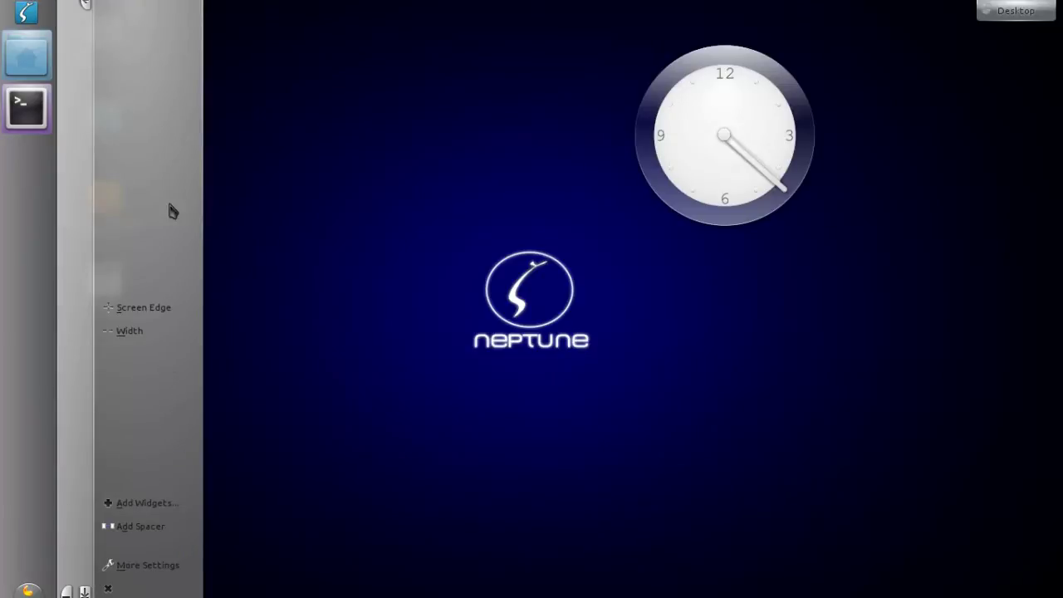
mouse_move(30, 14)
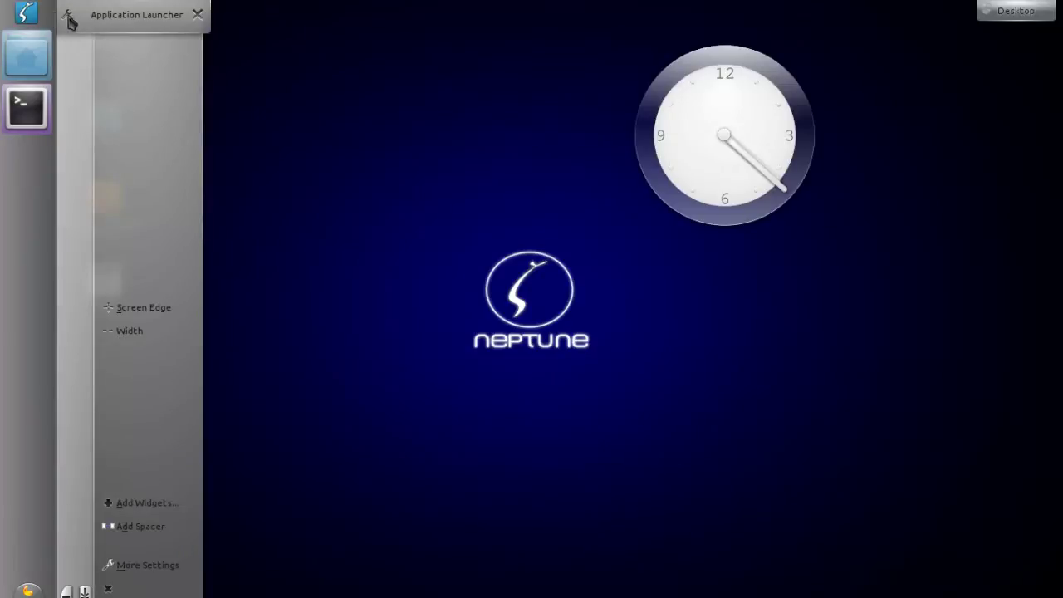
click(197, 14)
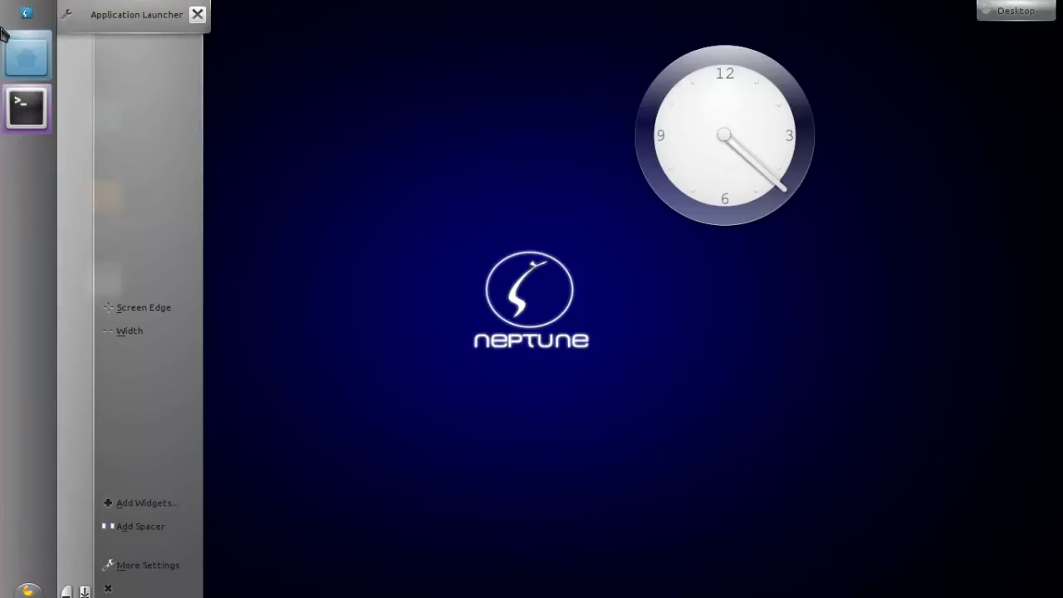
- Find the Lancelot Launcher with the widget search "lanc" and place it in the dock above the task manager icons
click(139, 503)
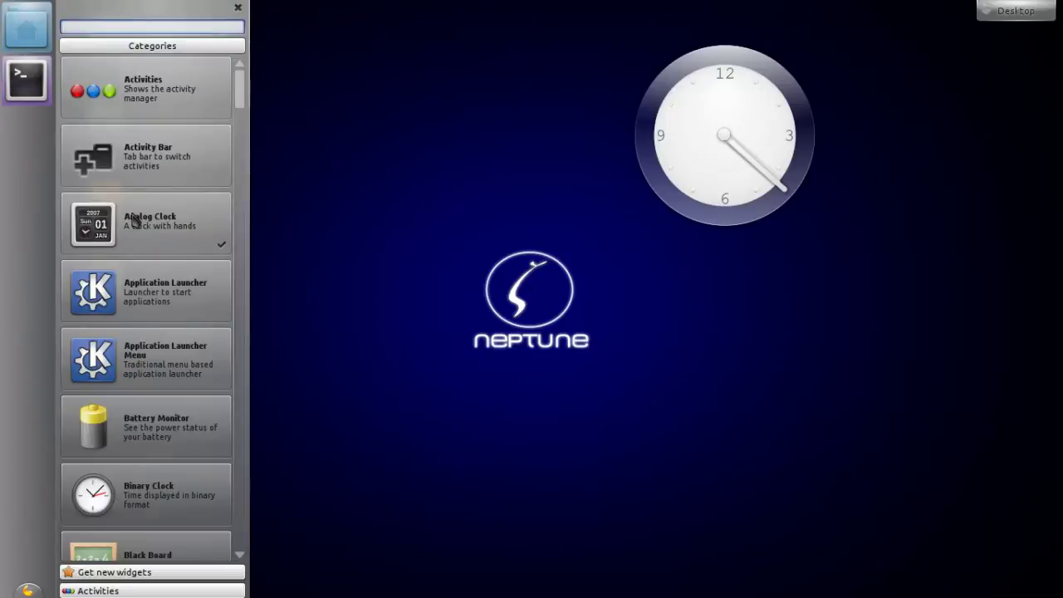
mouse_move(133, 218)
text(lancel)
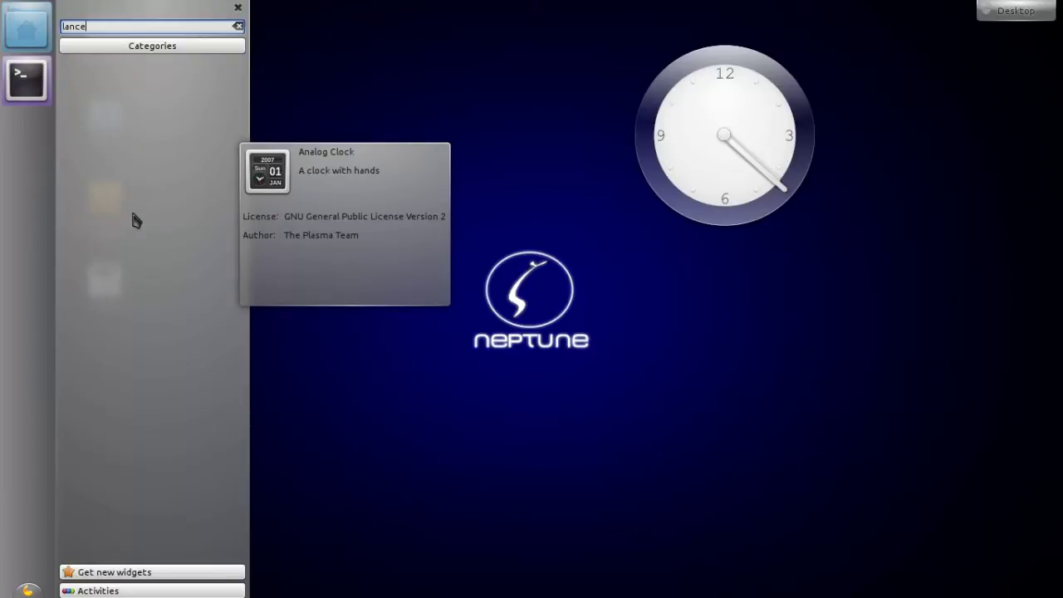
key(BackSpace)
key(BackSpace)
key(BackSpace)
text(lanc)
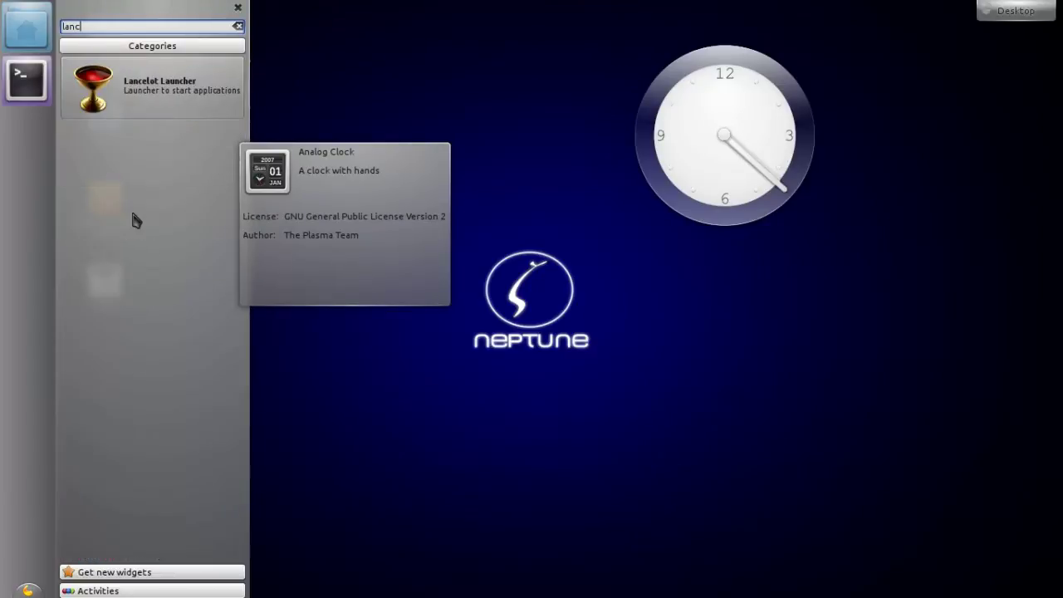
mouse_move(128, 105)
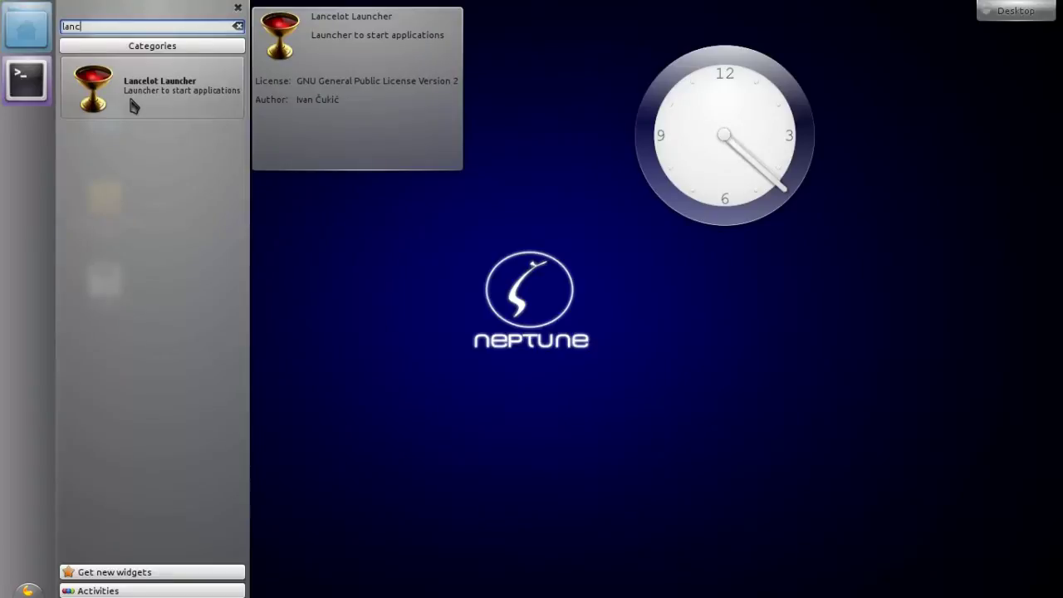
drag(128, 93, 25, 528)
drag(35, 127, 32, 573)
drag(27, 282, 31, 373)
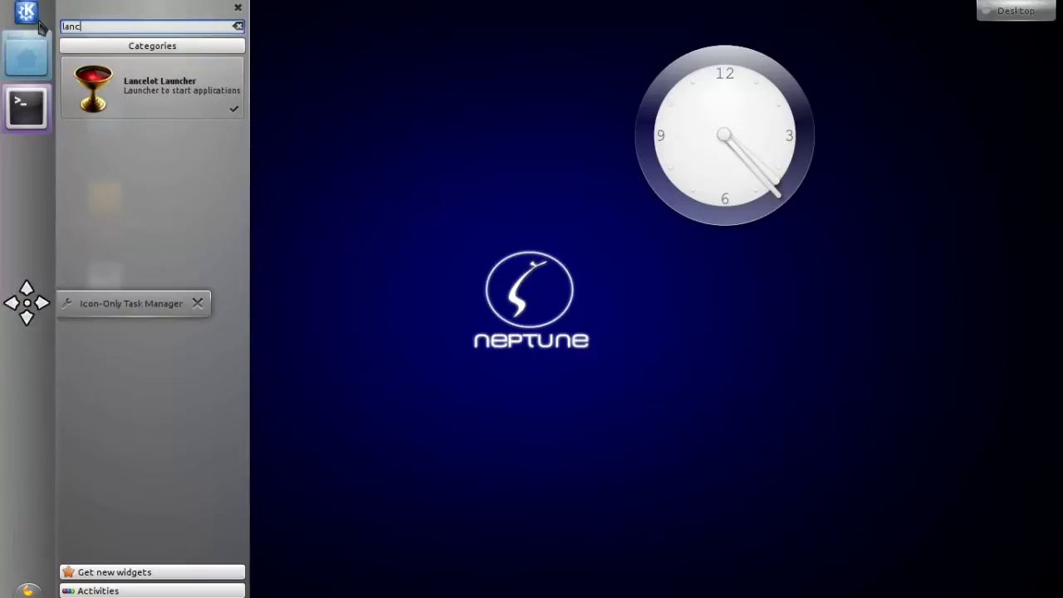
- Open the Lancelot Launcher's settings from the dock, choose the "Start here" icon for the applet, and apply it
mouse_move(32, 18)
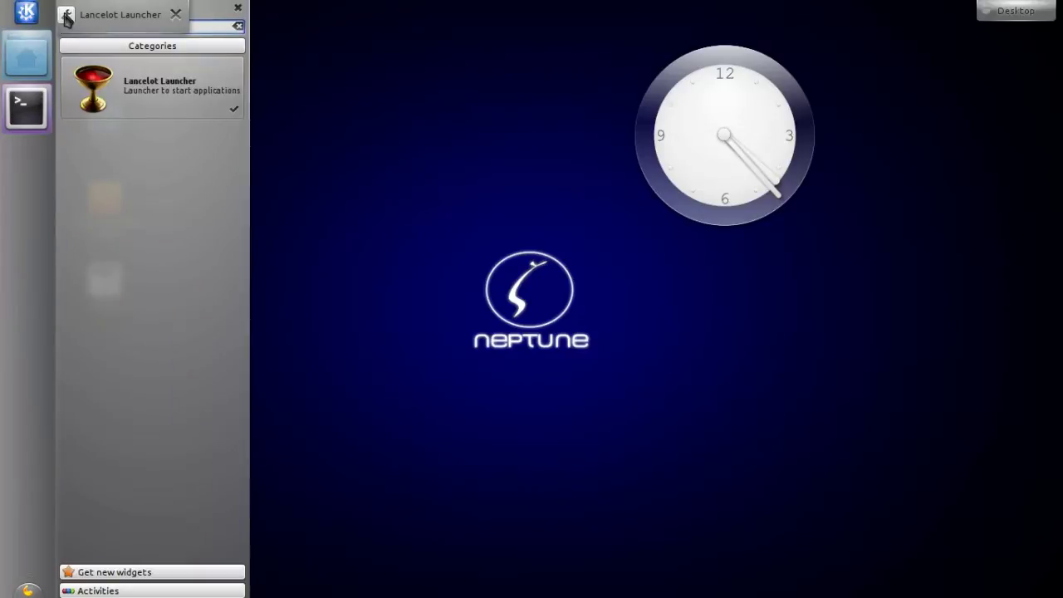
click(66, 16)
drag(482, 131, 493, 133)
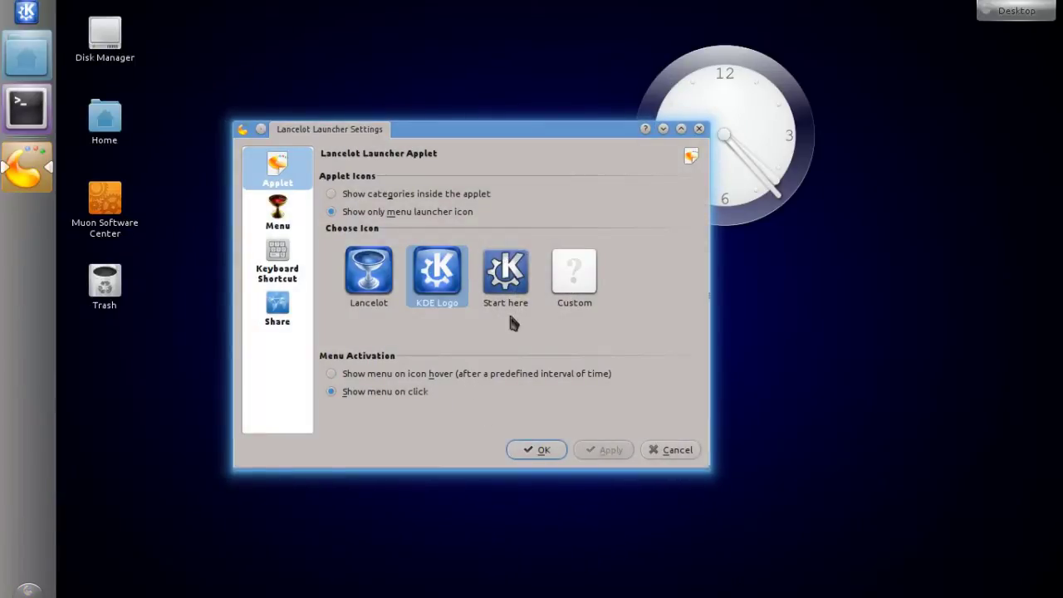
click(505, 274)
click(613, 450)
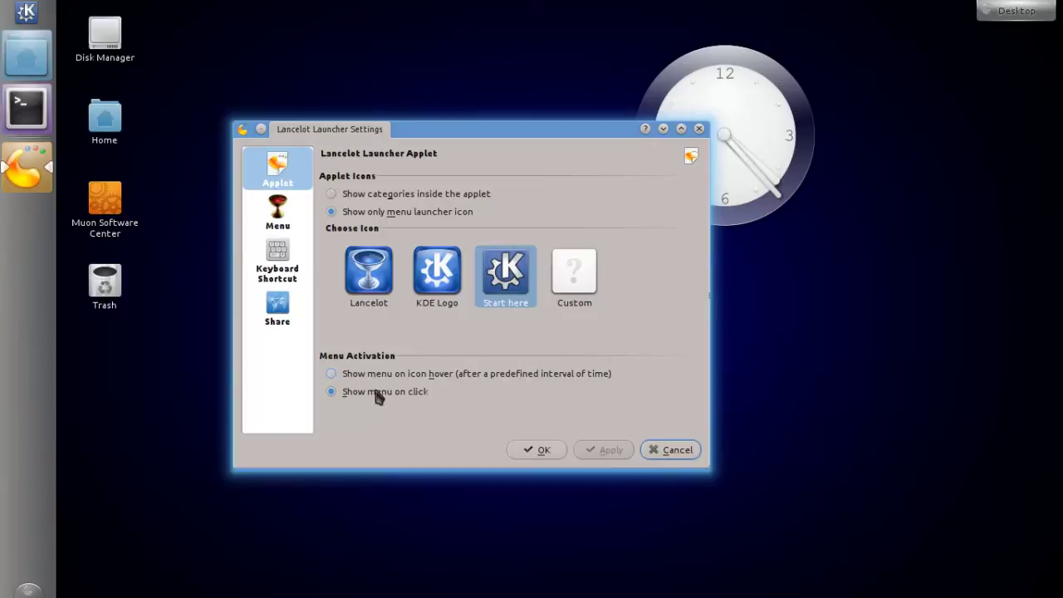
- Set the Lancelot menu's activation method to "Classic menu" and apply the change
click(279, 217)
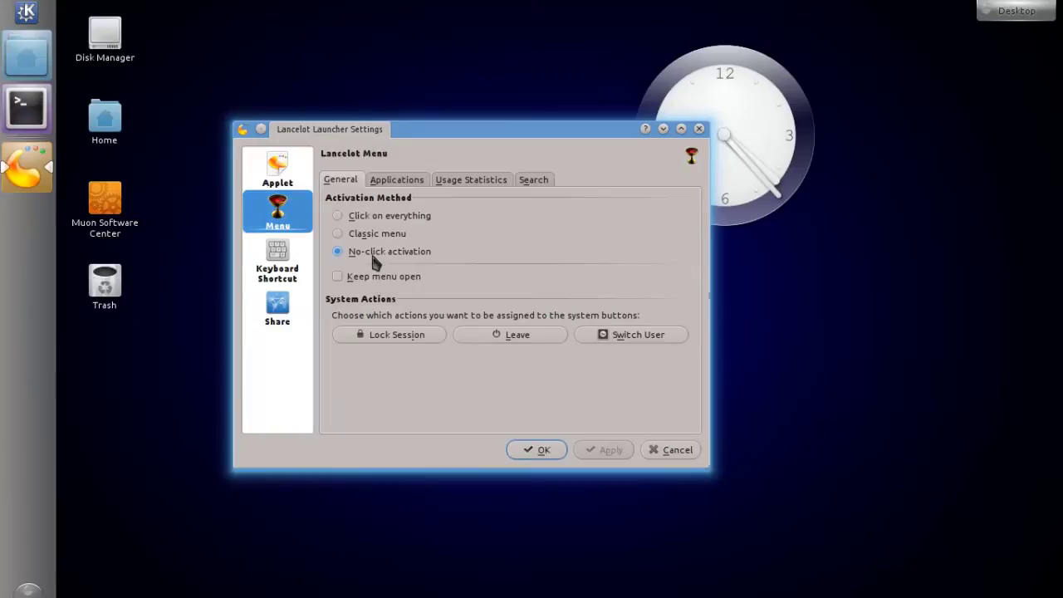
mouse_move(373, 262)
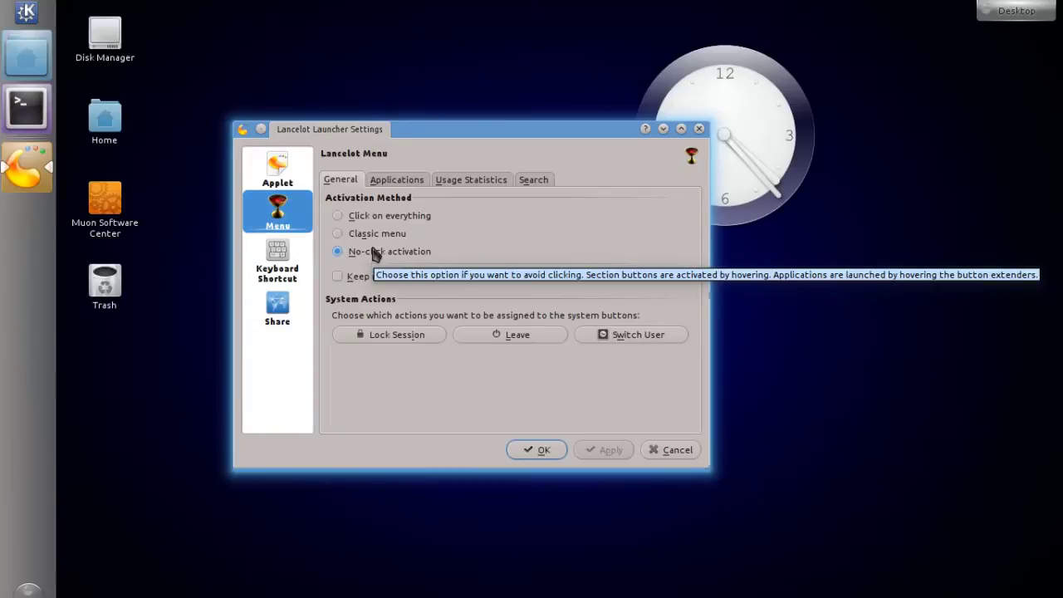
click(375, 236)
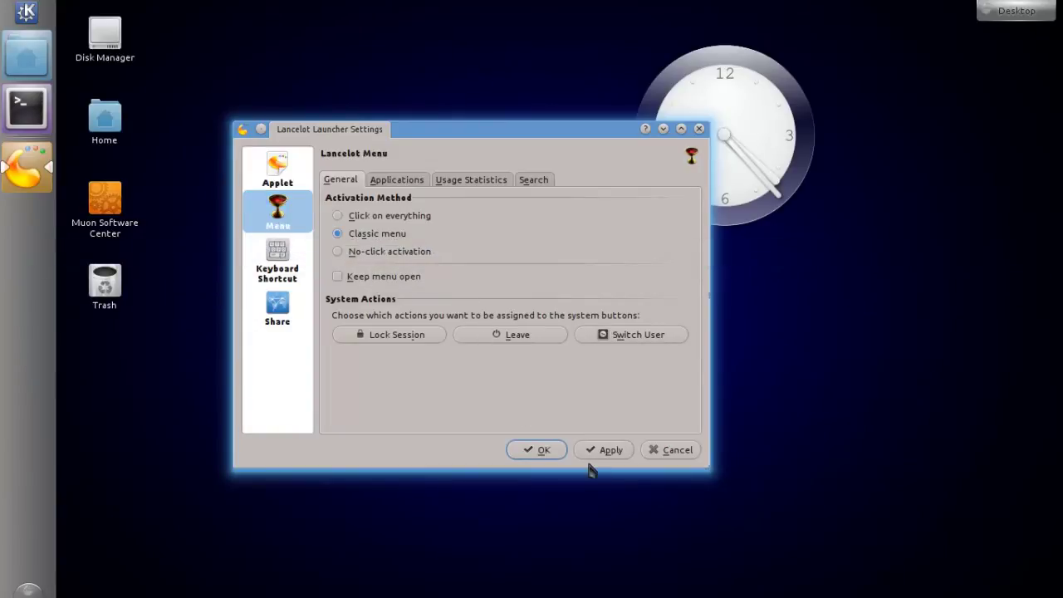
click(601, 449)
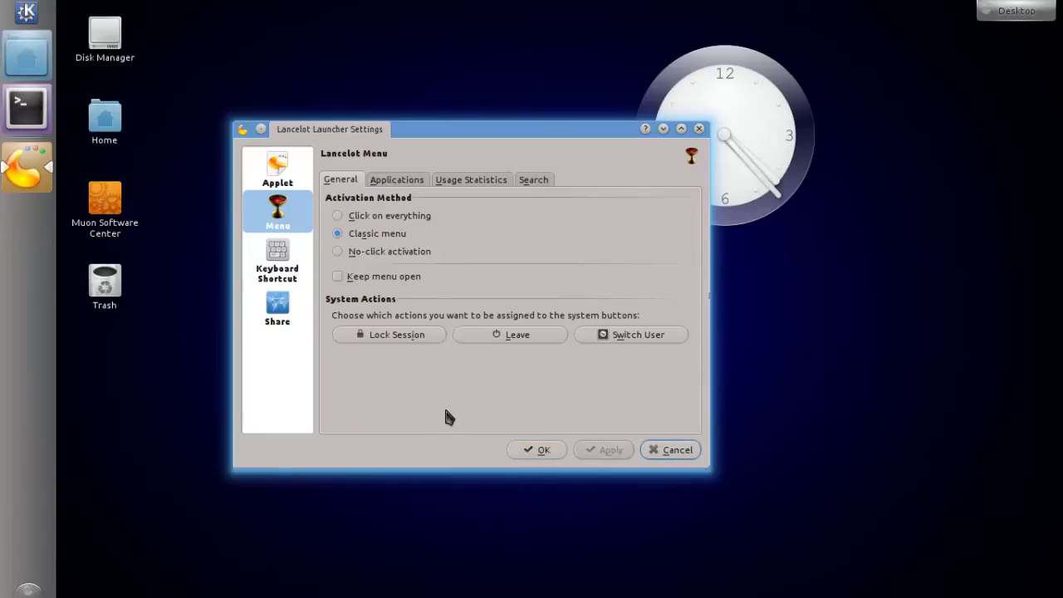
- Review the Lancelot menu's application options, then disable its usage statistics and apply the change
click(415, 181)
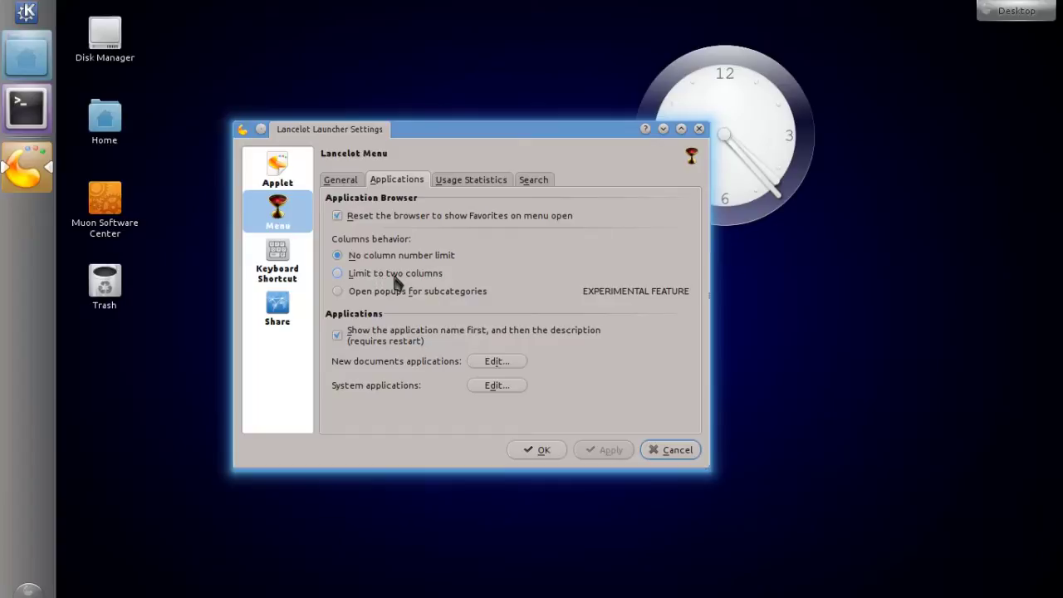
click(465, 181)
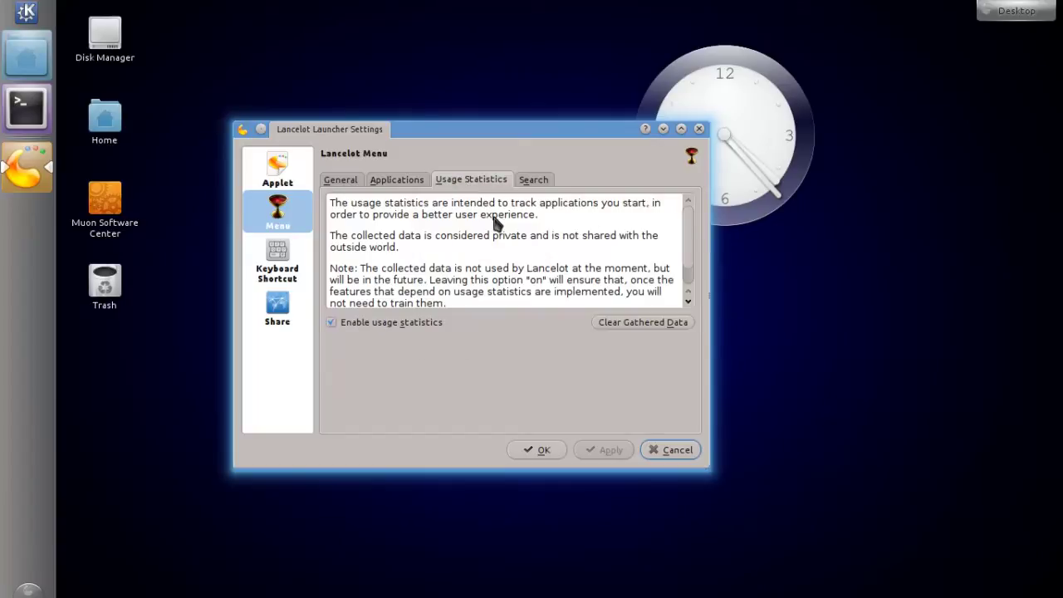
click(380, 324)
click(598, 449)
- Enable the YouTube search plugin for the Lancelot menu, apply the change, and close the launcher settings
click(535, 180)
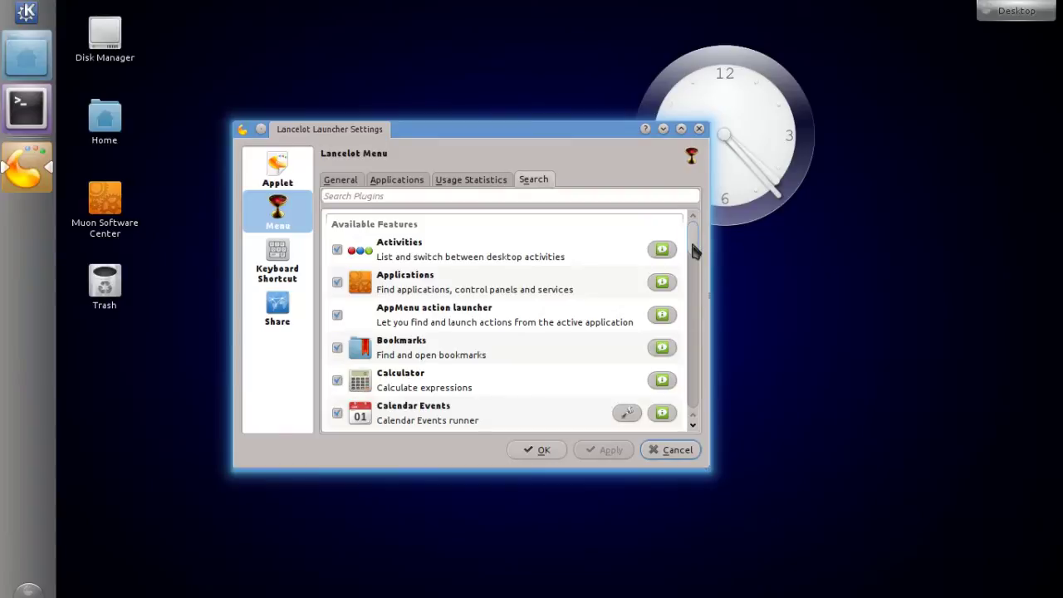
drag(690, 238, 687, 284)
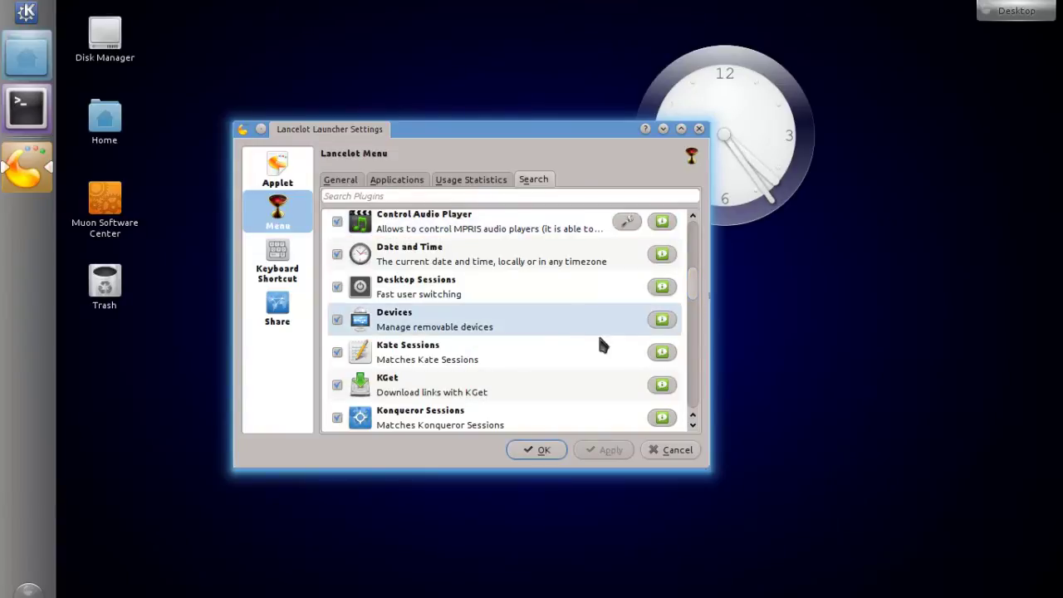
click(693, 367)
scroll(693, 367, down, 8)
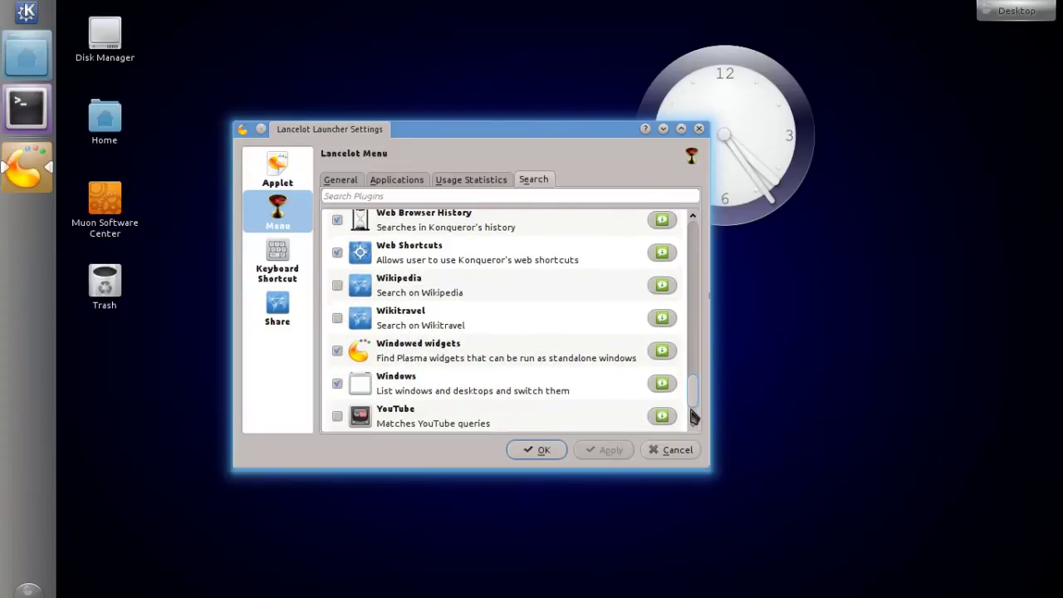
click(337, 416)
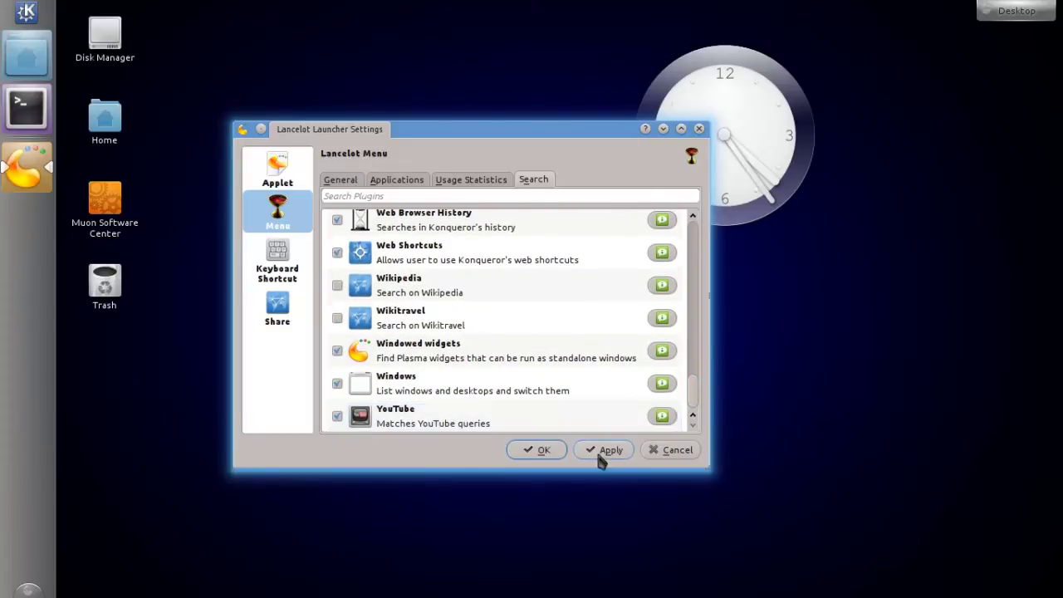
click(603, 452)
click(535, 450)
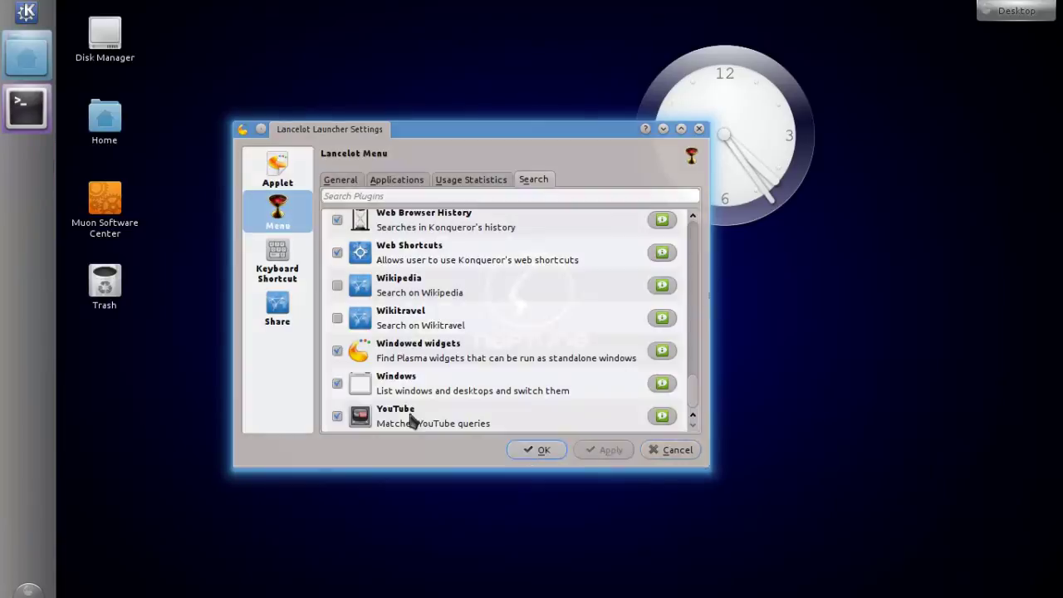
- Open the Lancelot menu, search for "video neptune linux", and clear the search field again
click(30, 11)
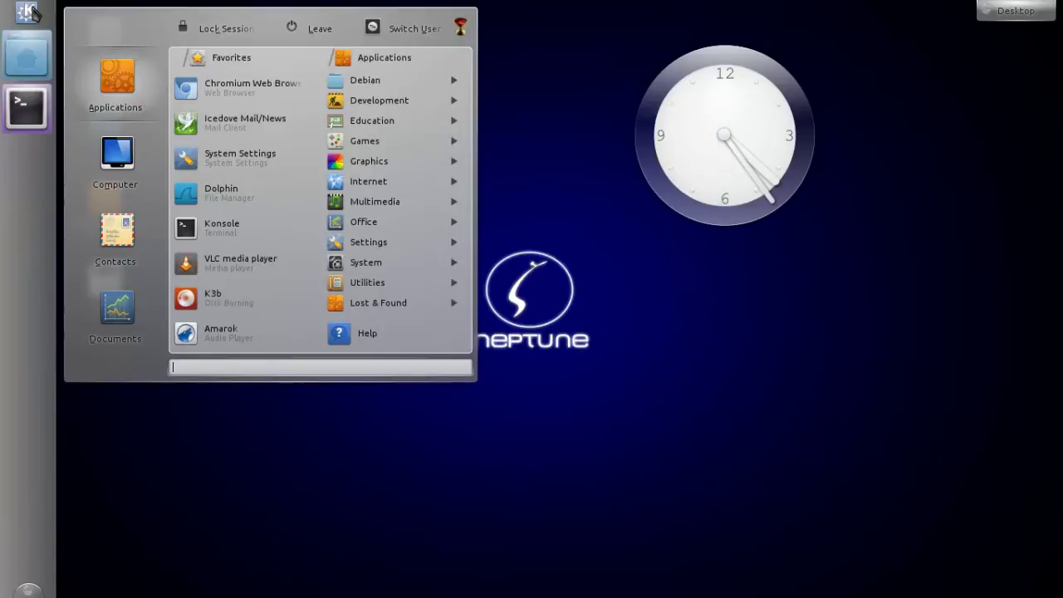
text(v)
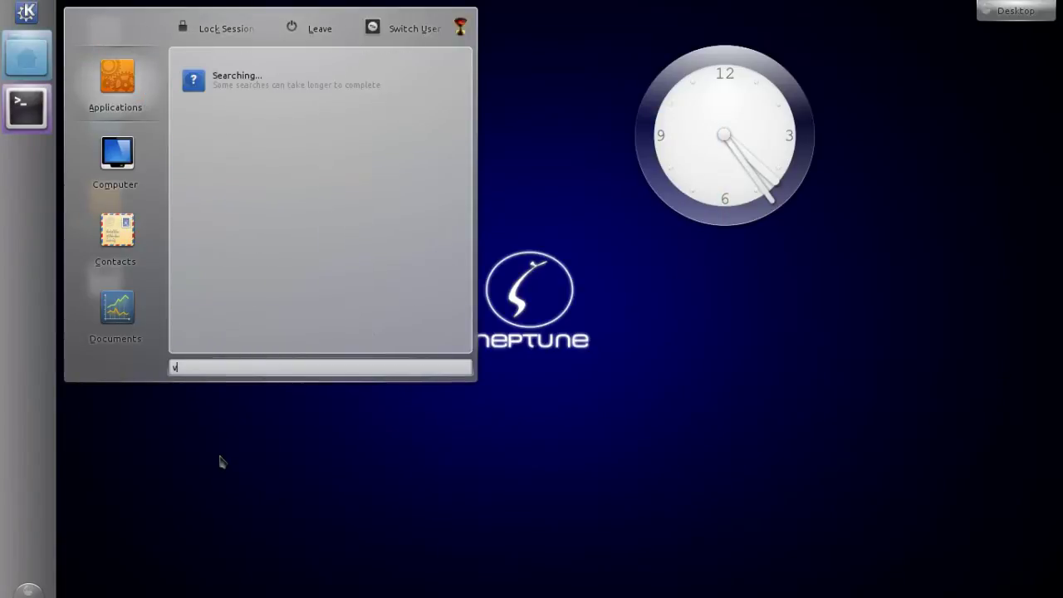
text(ideo neptun)
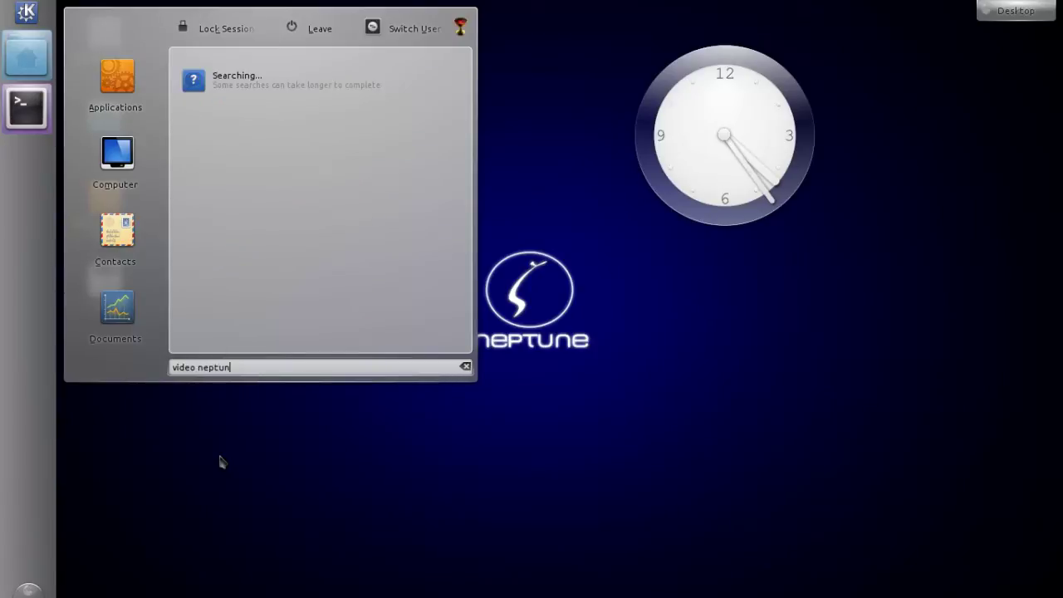
text(e linux)
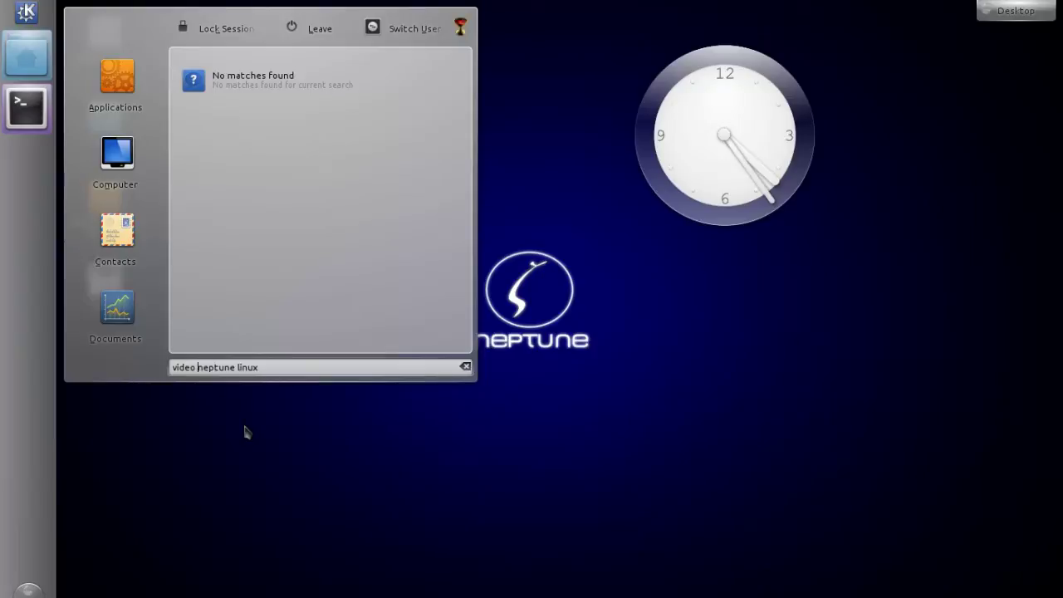
text(s)
key(Right)
key(Right)
key(Right)
key(Right)
key(BackSpace)
key(BackSpace)
key(BackSpace)
key(BackSpace)
key(BackSpace)
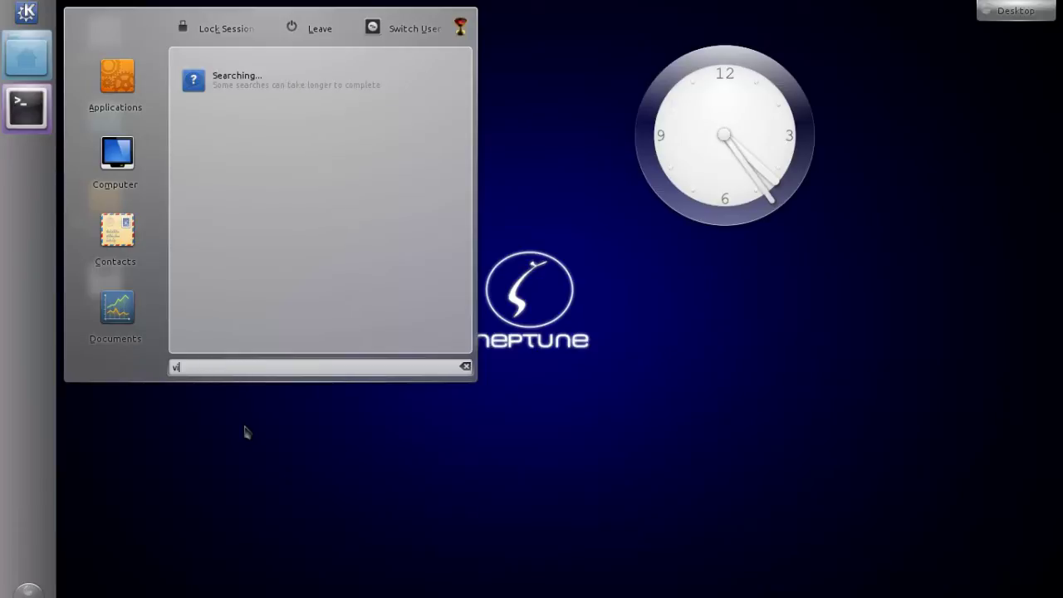
key(BackSpace)
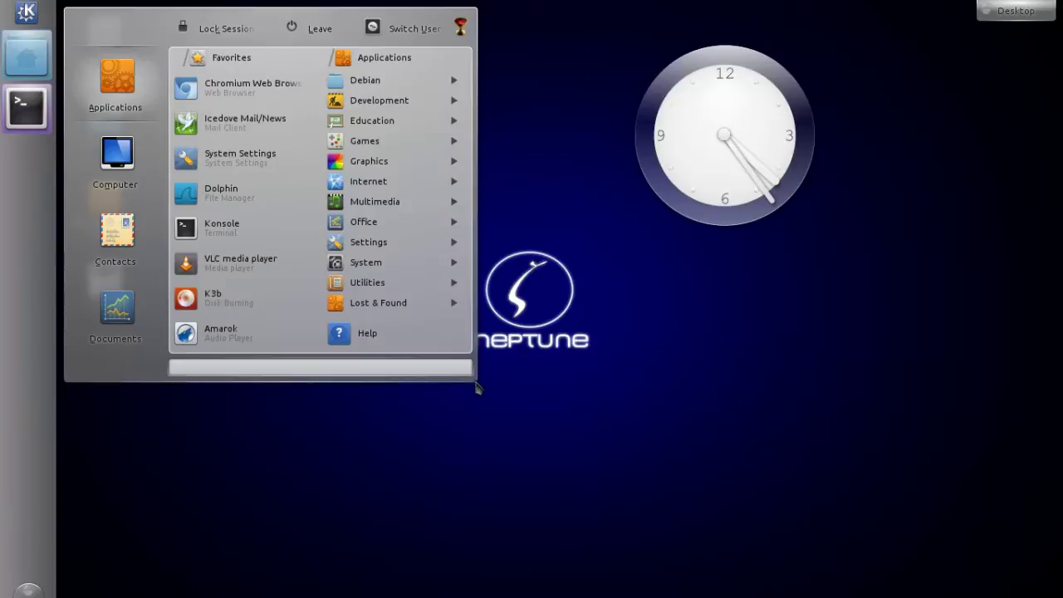
- Enlarge the Lancelot menu to cover most of the screen, view its Computer and Applications sections, and close it
drag(672, 453, 864, 531)
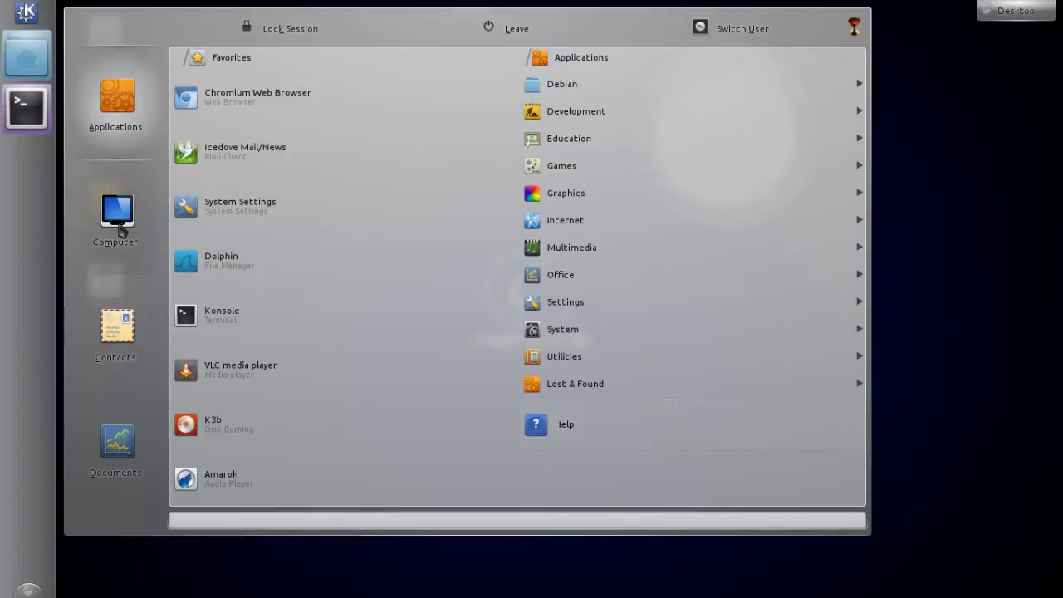
mouse_move(121, 230)
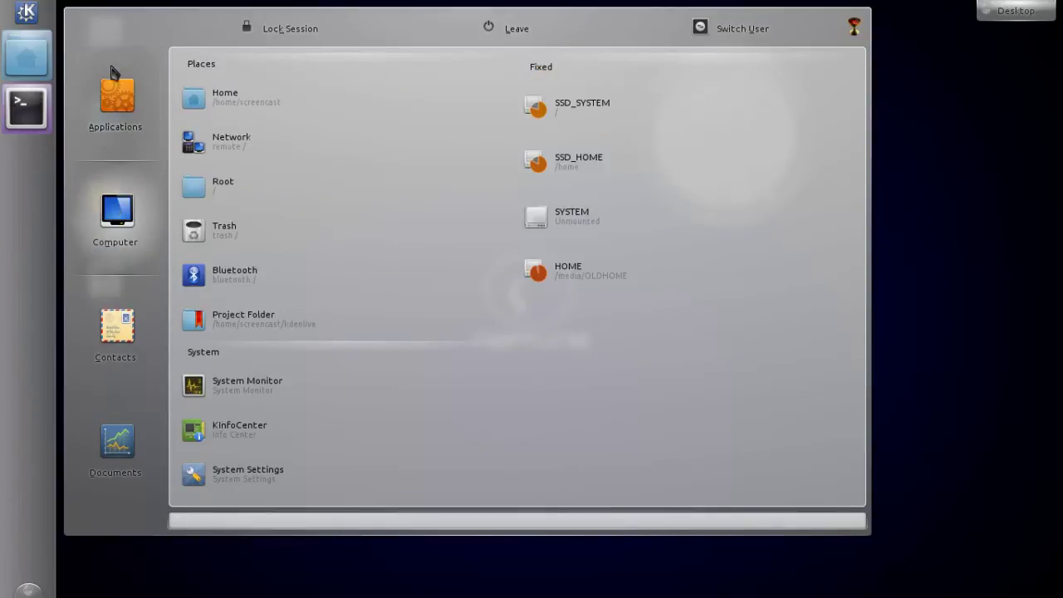
mouse_move(117, 100)
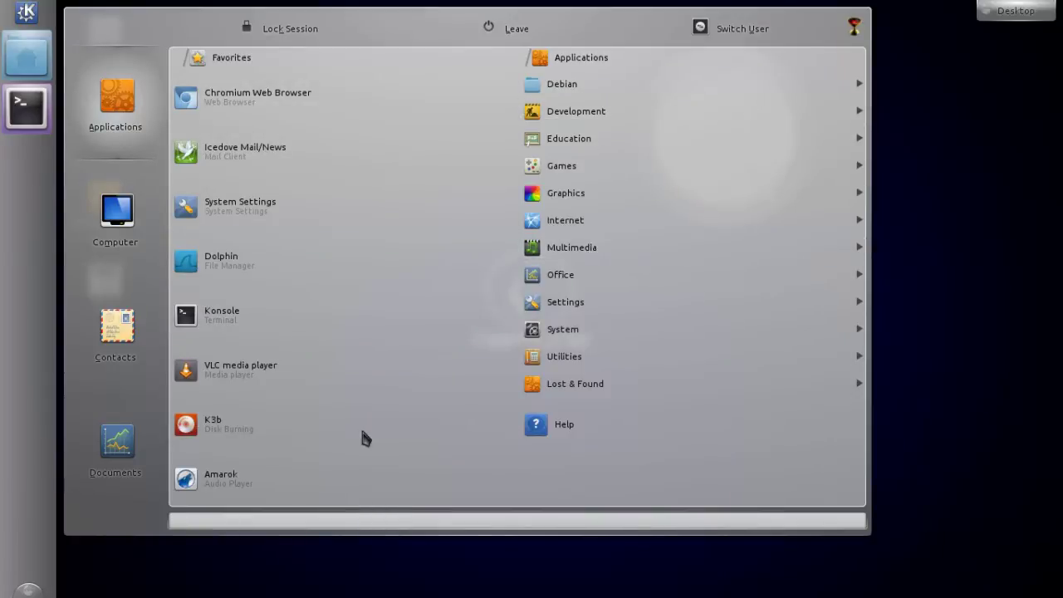
key(Escape)
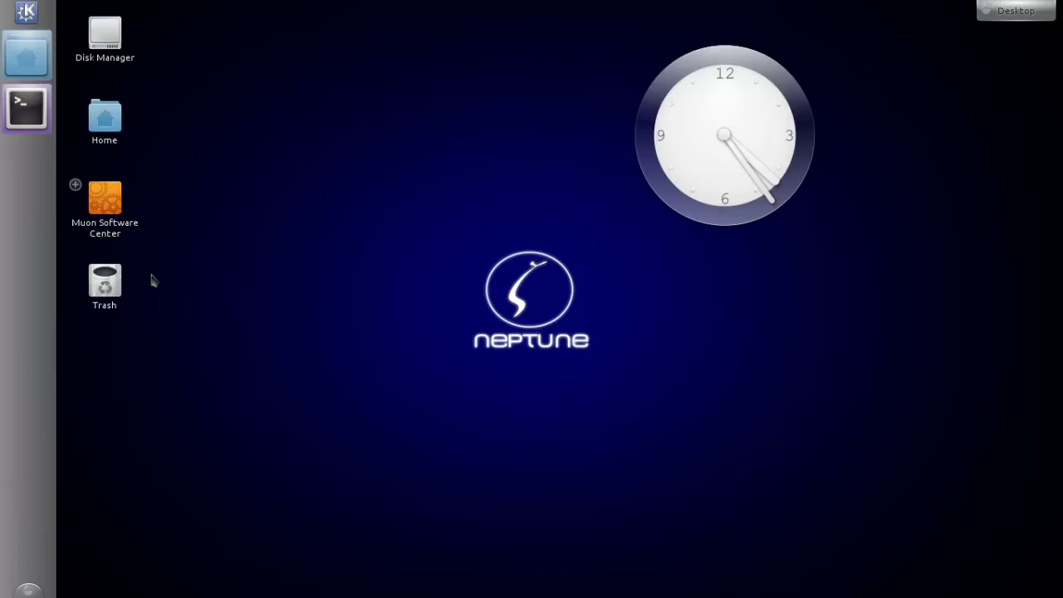
click(26, 15)
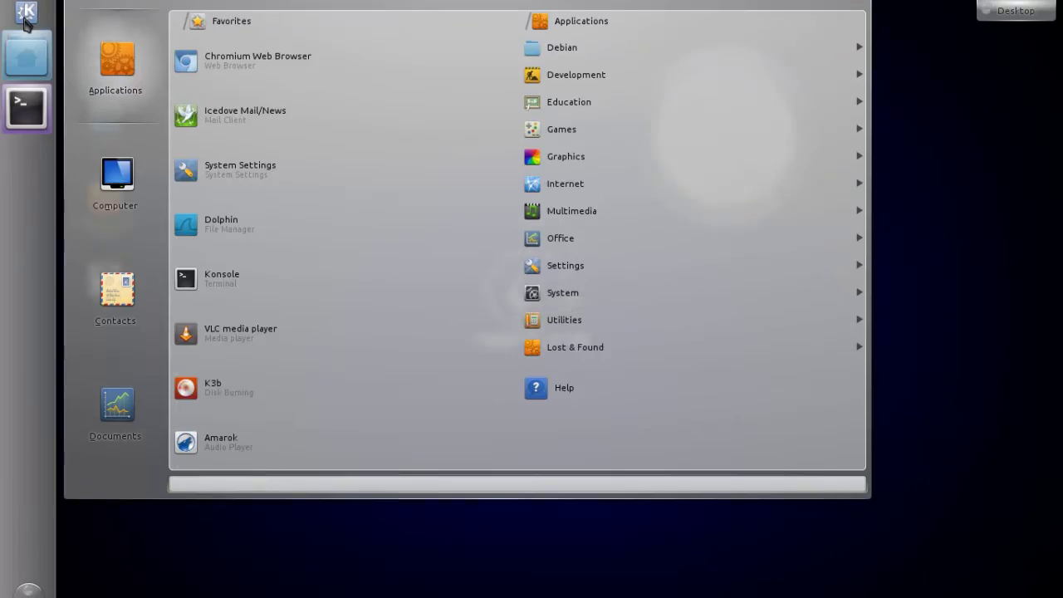
click(25, 17)
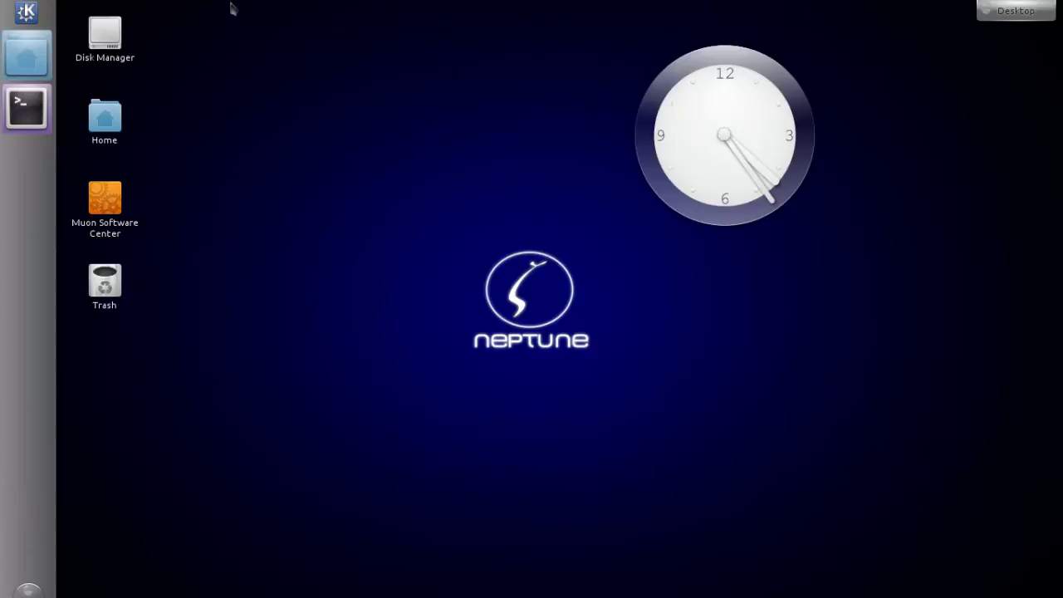
- Add an empty panel along the desktop's upper edge and set its panel alignment to Right
click(1011, 13)
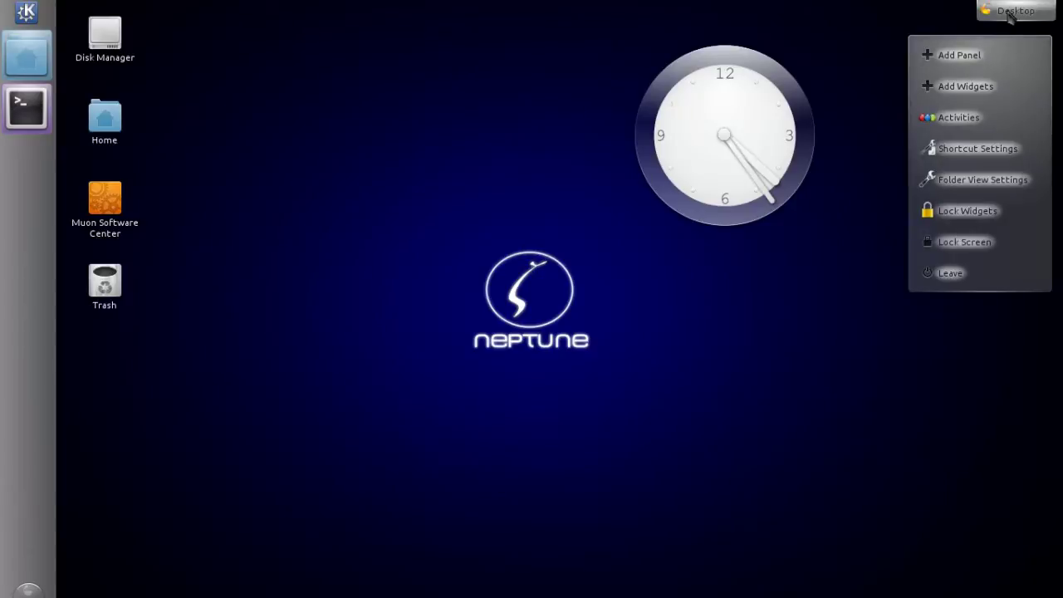
click(977, 60)
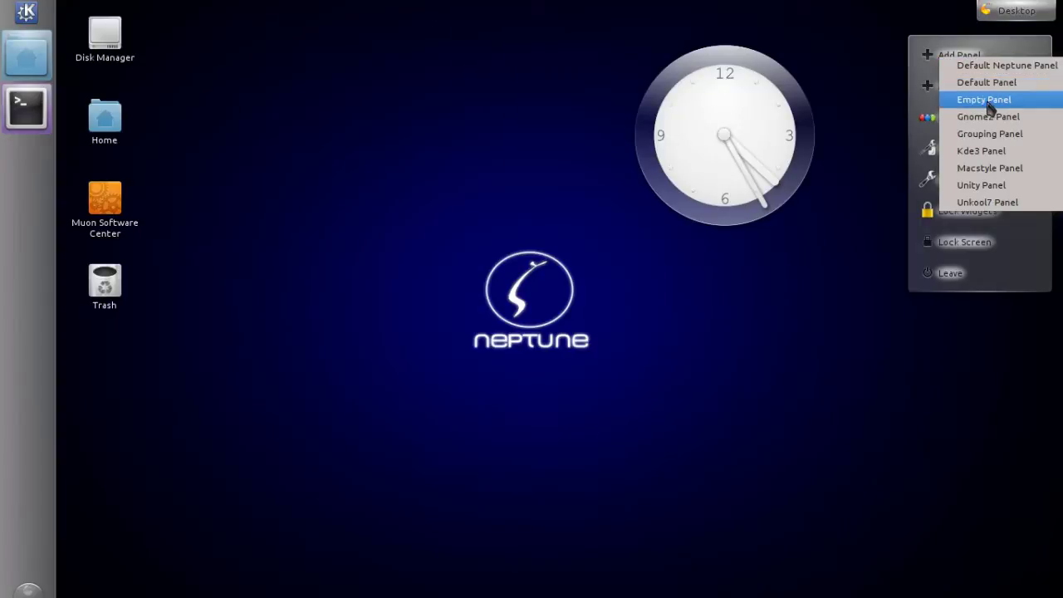
click(988, 101)
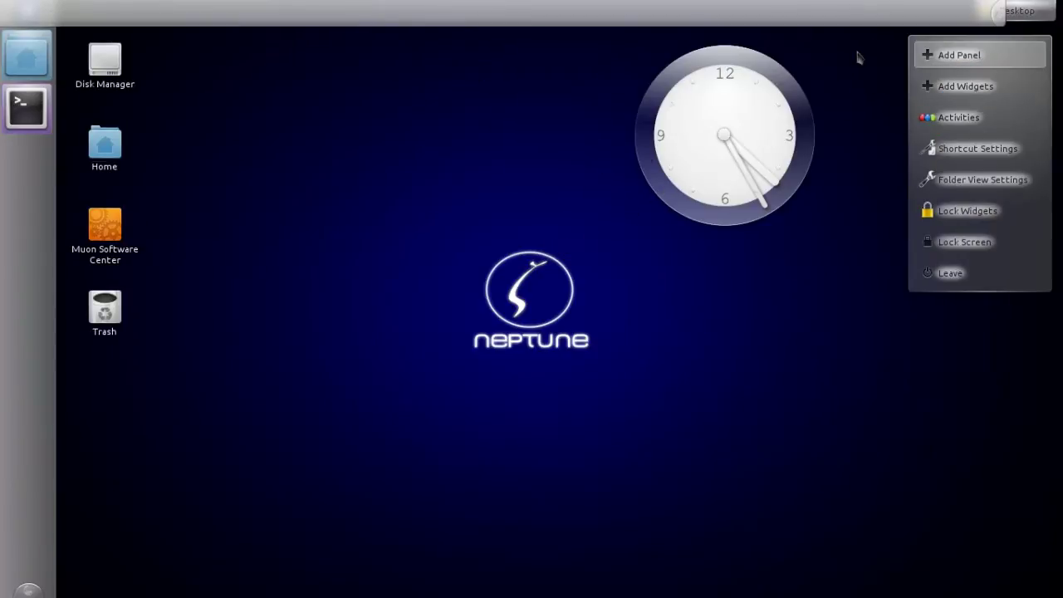
click(1001, 14)
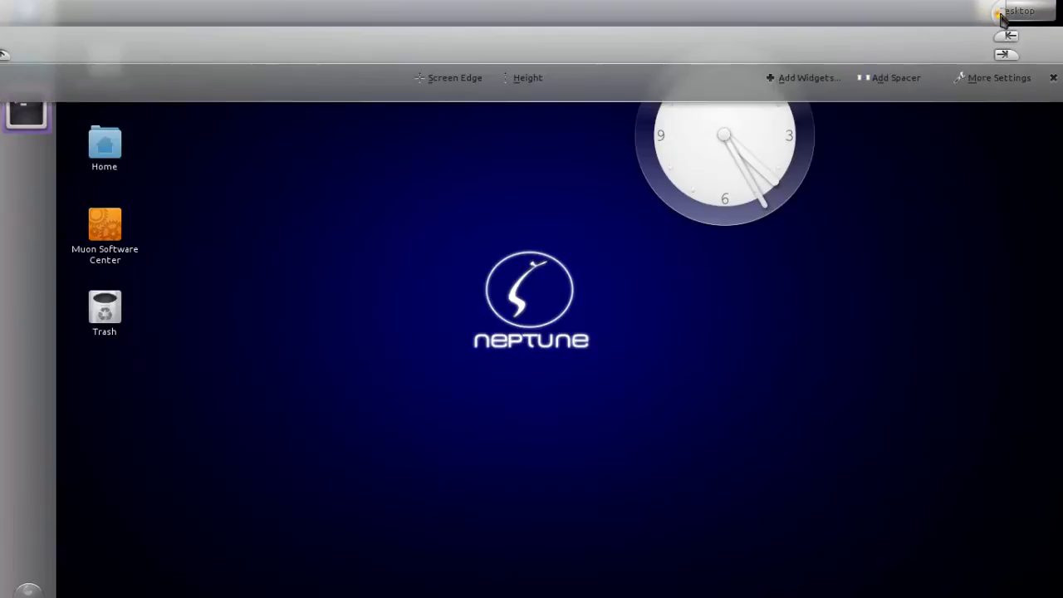
click(1001, 78)
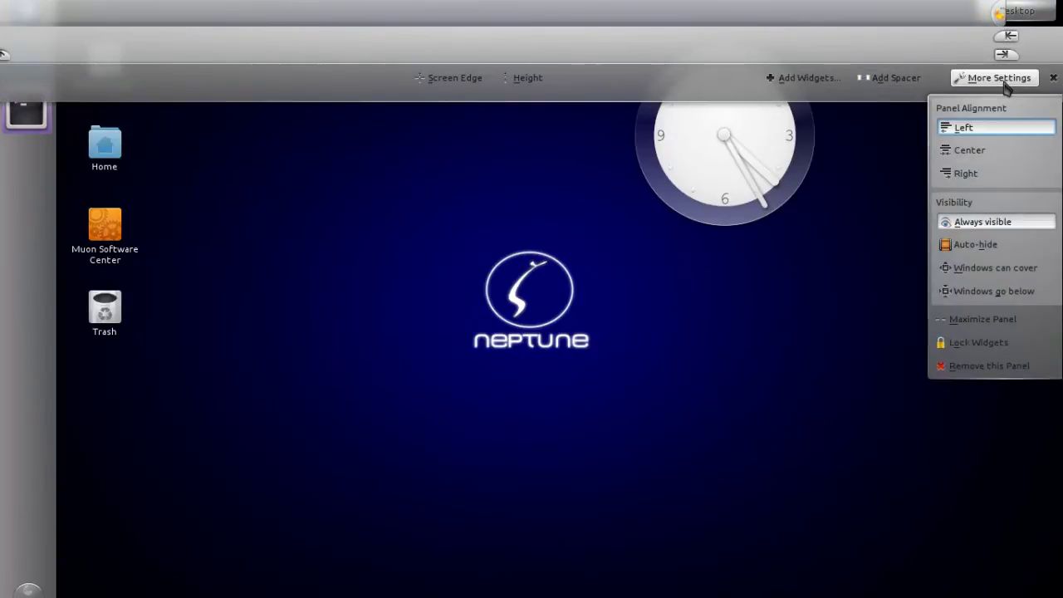
click(961, 179)
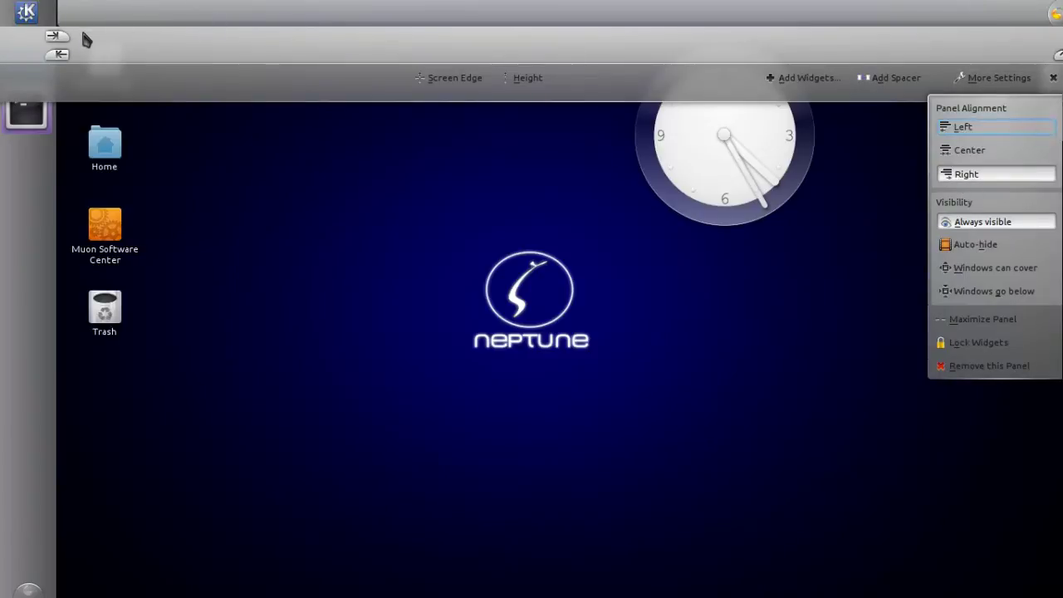
- Find the Digital Clock with the widget search "clock" and place it in the new upper panel
click(793, 78)
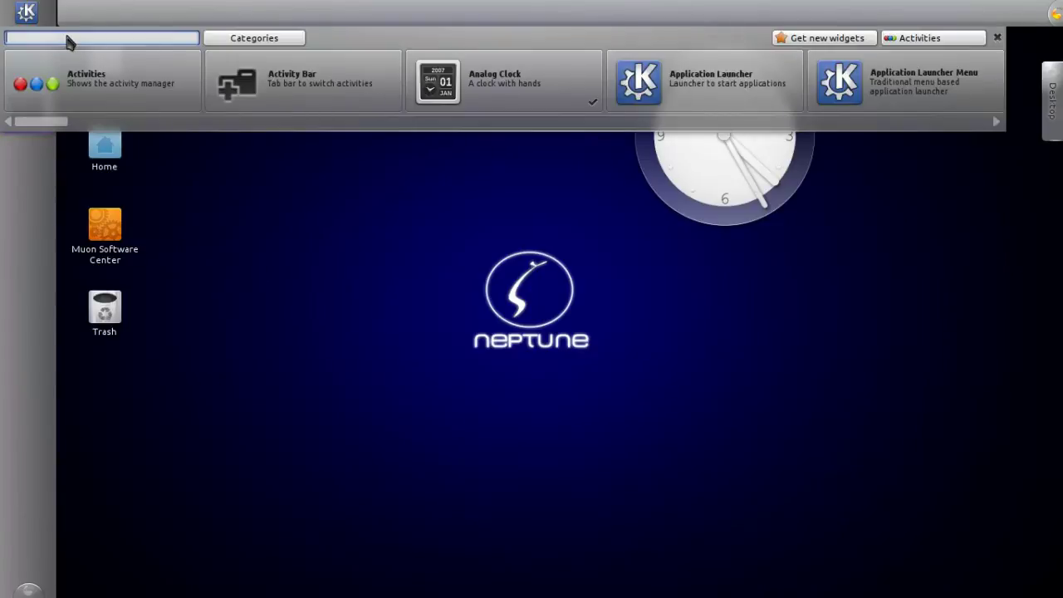
text(clock)
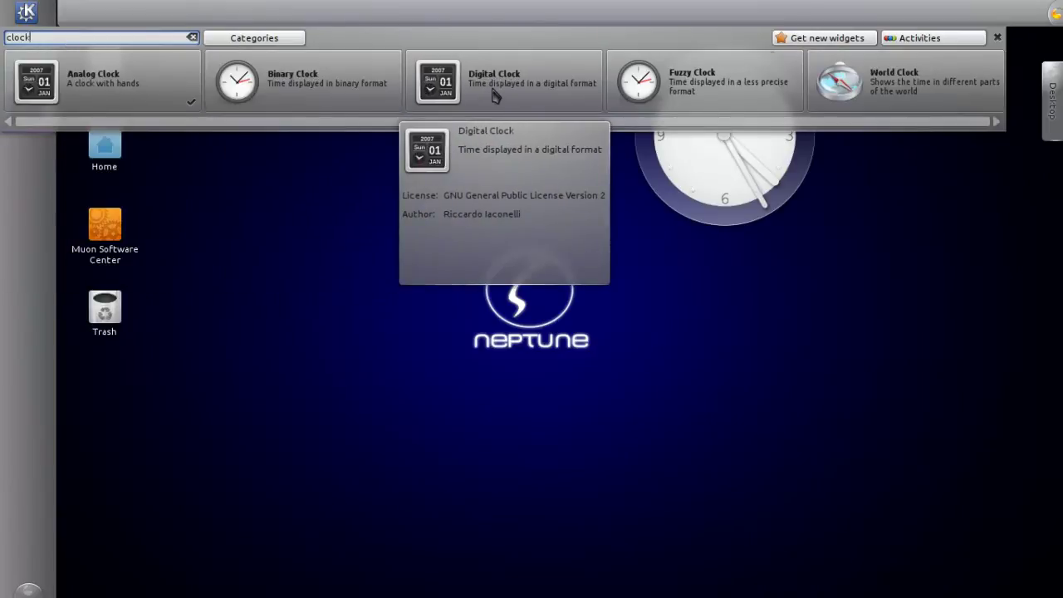
drag(487, 93, 1024, 25)
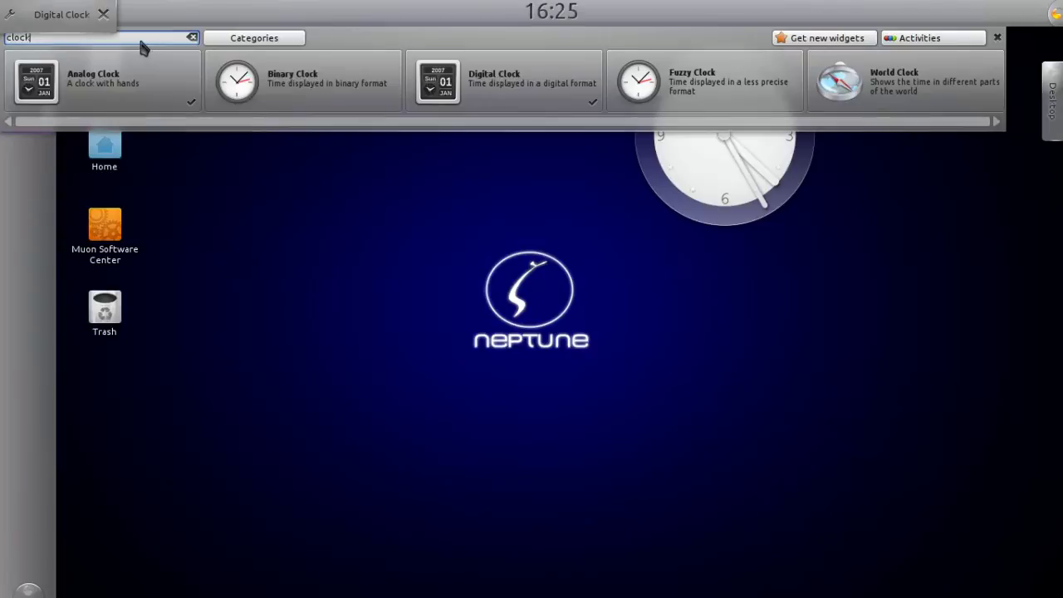
- Find the System Tray with the widget search "sys" and place it in the upper panel
key(BackSpace)
key(BackSpace)
key(BackSpace)
key(BackSpace)
key(BackSpace)
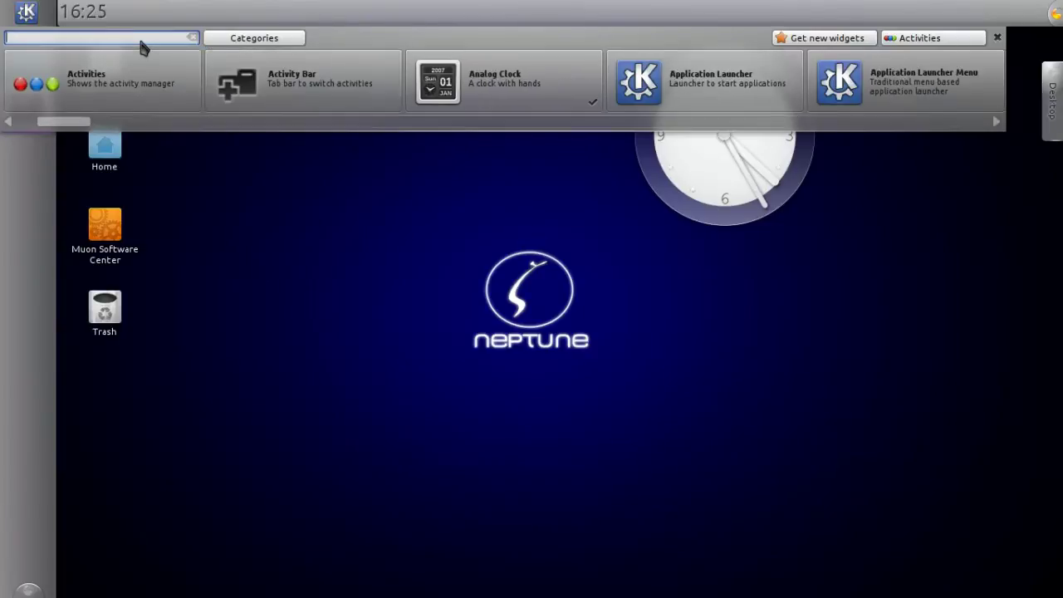
text(systreay)
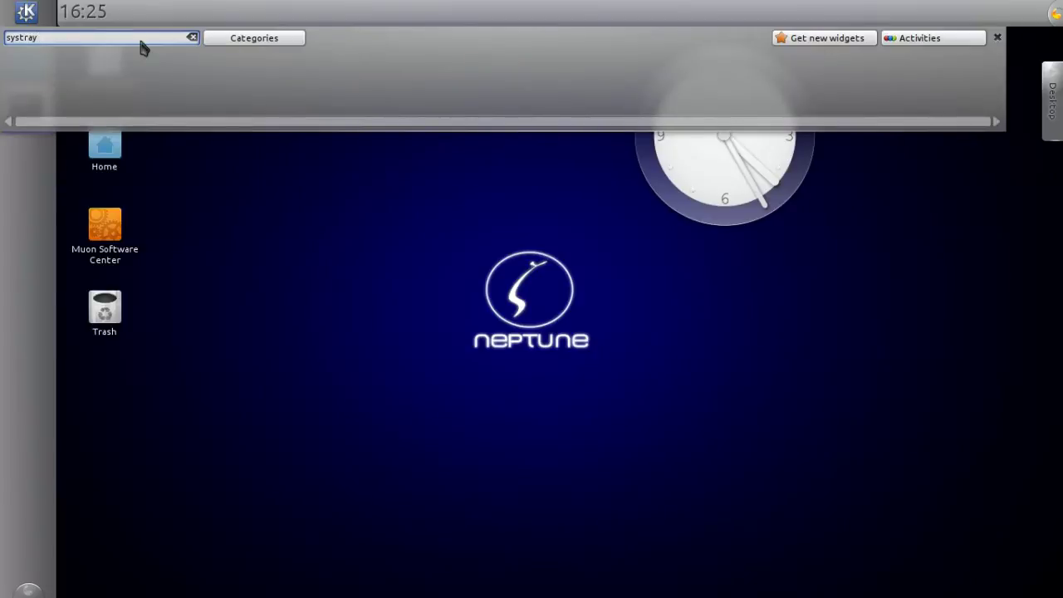
click(193, 38)
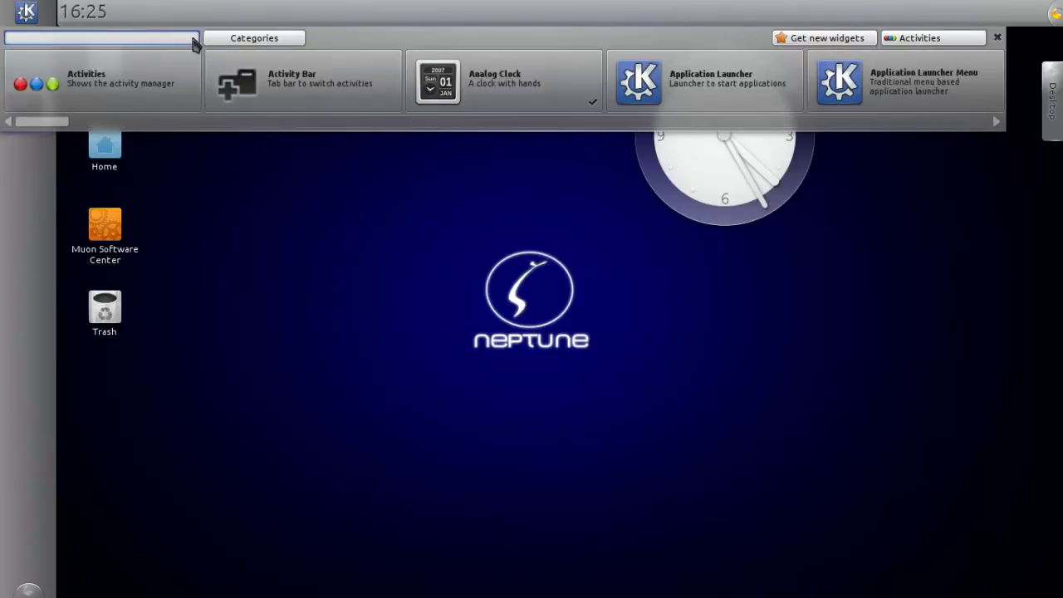
text(sys)
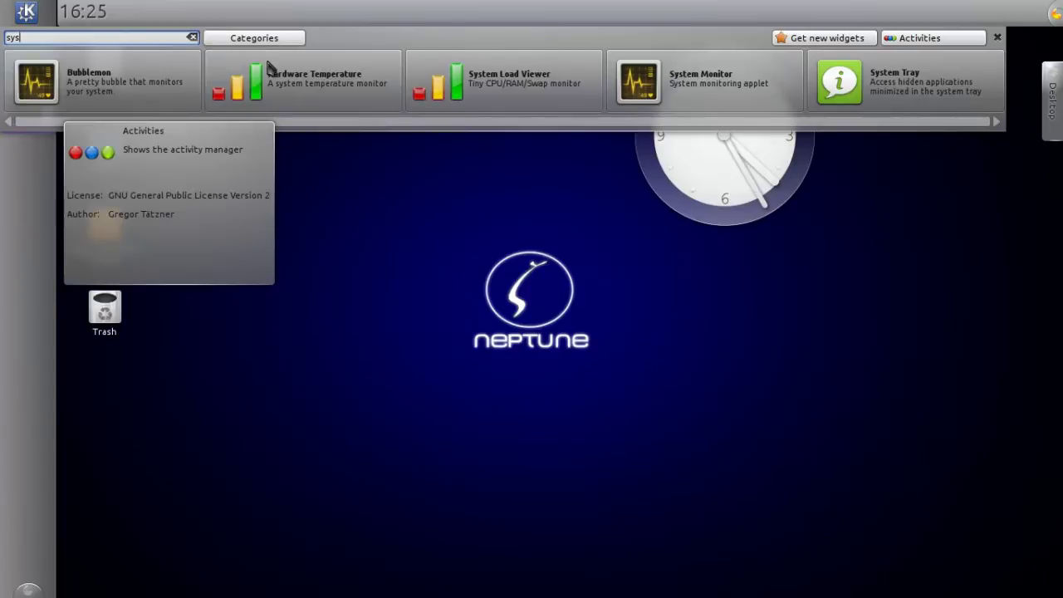
mouse_move(678, 109)
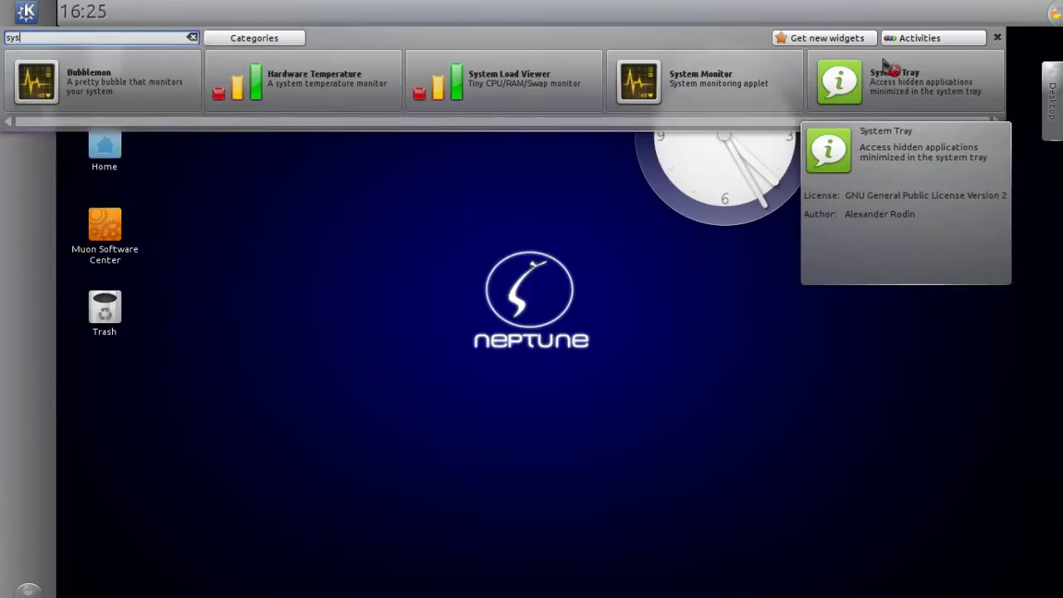
drag(869, 98, 209, 18)
drag(287, 34, 440, 21)
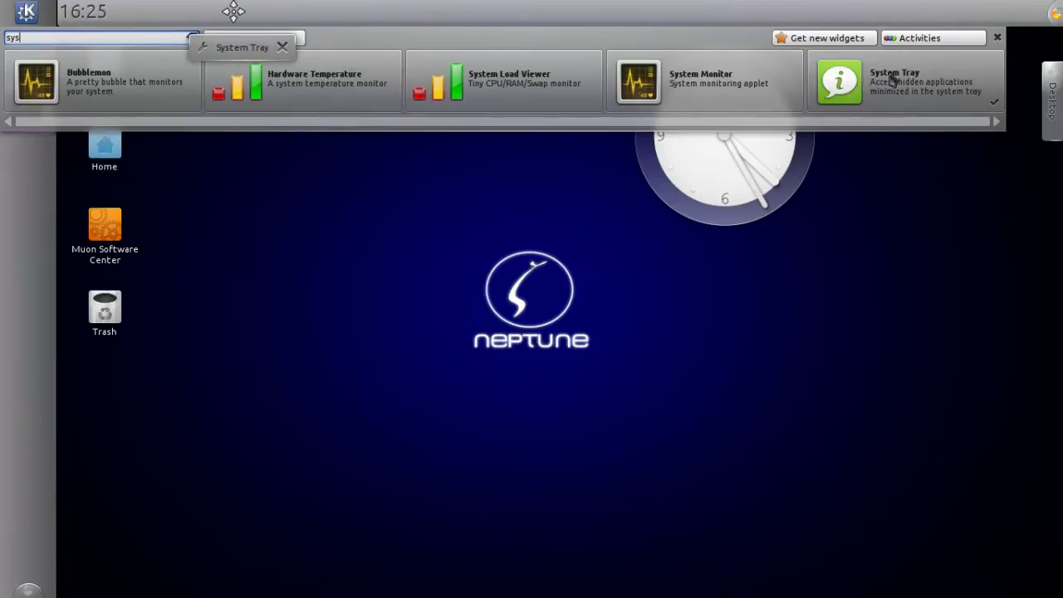
drag(890, 78, 870, 124)
- Move the Digital Clock behind the System Tray in the upper panel and close the widget explorer
mouse_move(107, 19)
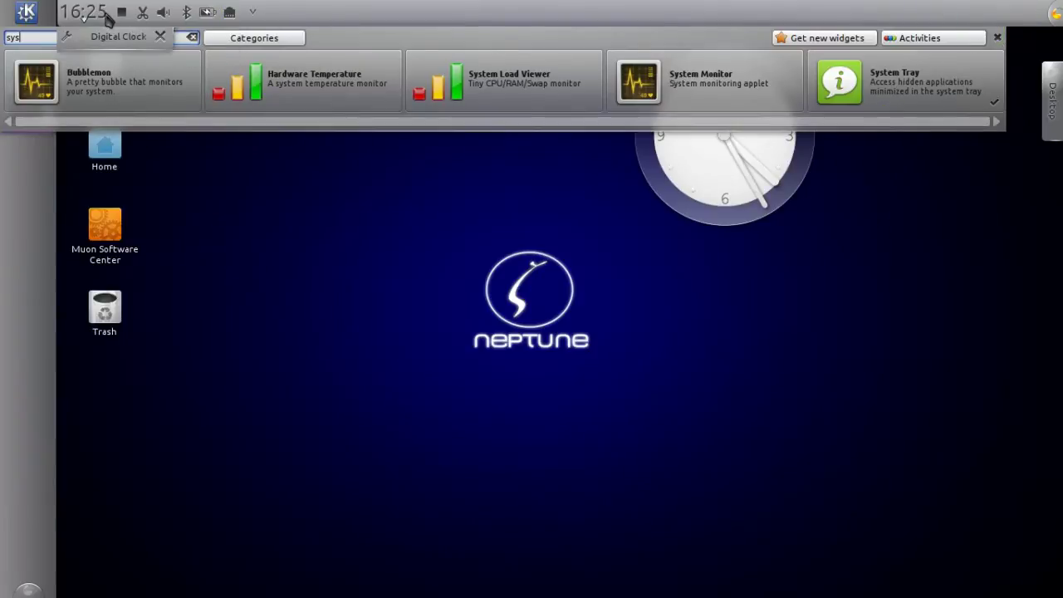
drag(108, 19, 1019, 15)
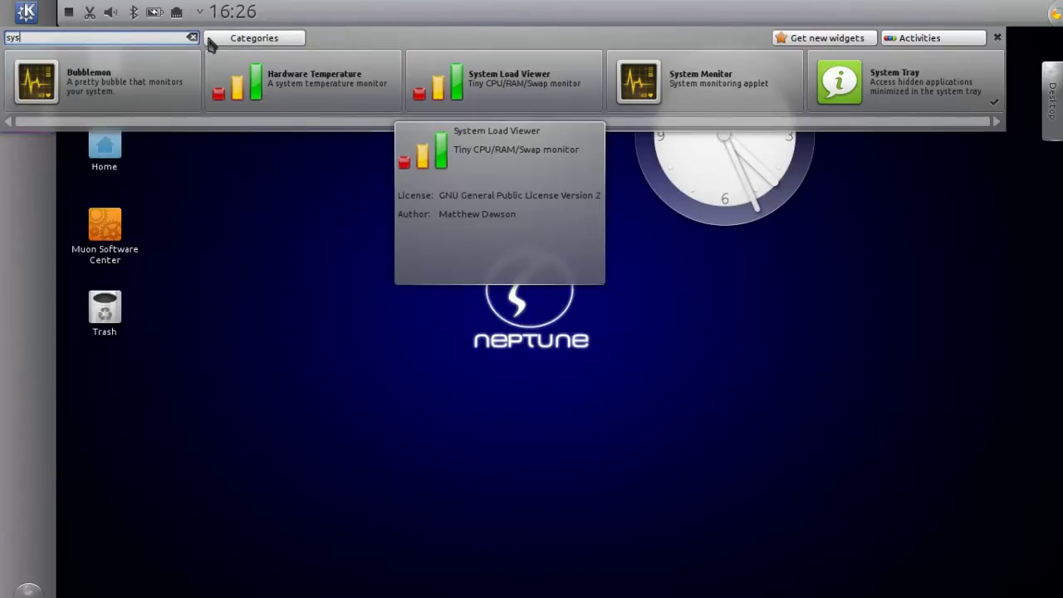
click(317, 21)
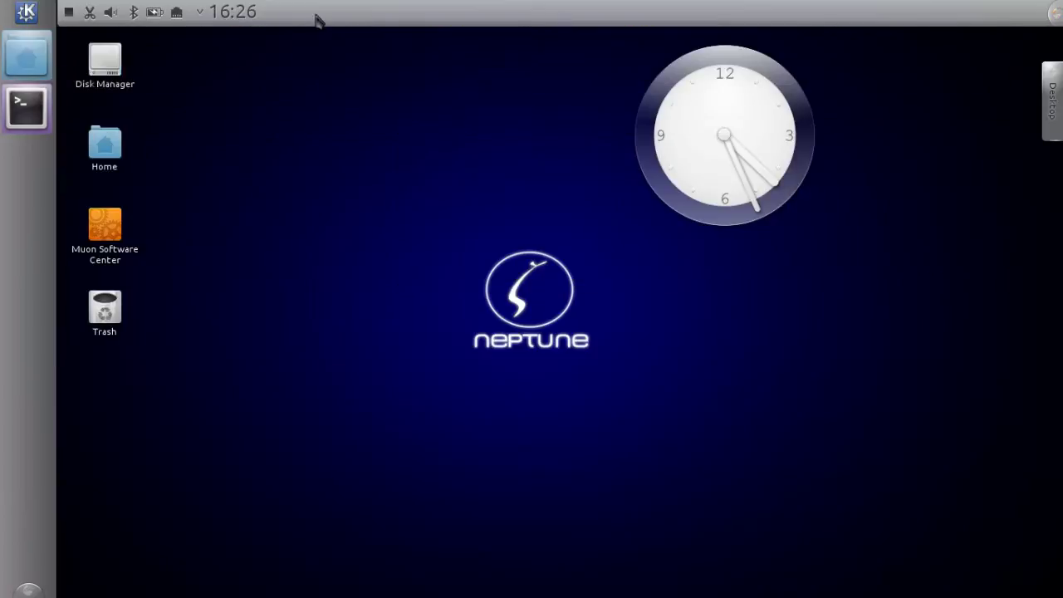
- Add a spacer to the upper panel and move it in front of the System Tray and clock
click(1054, 13)
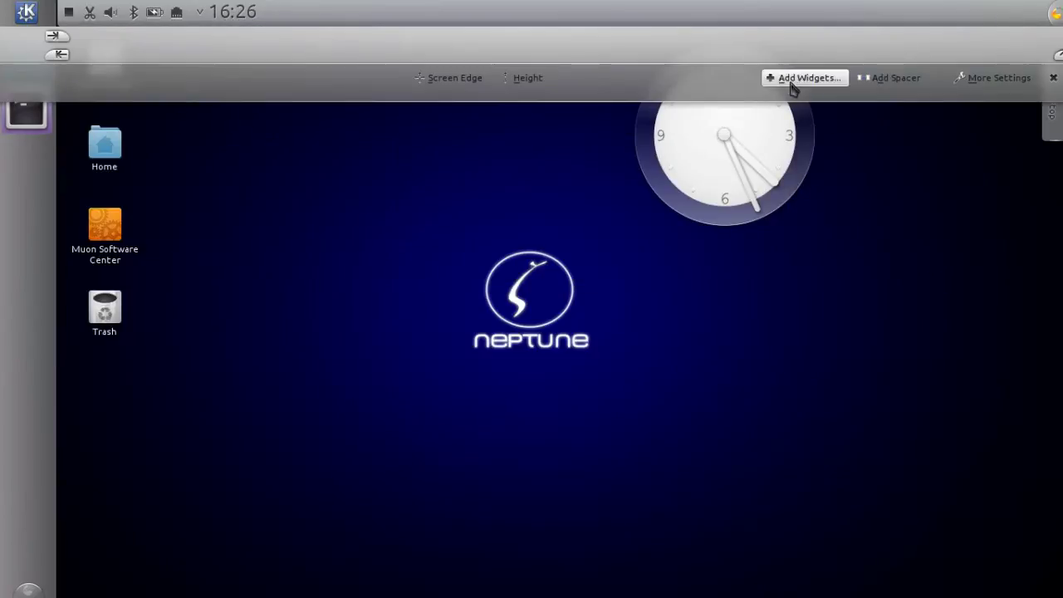
click(889, 80)
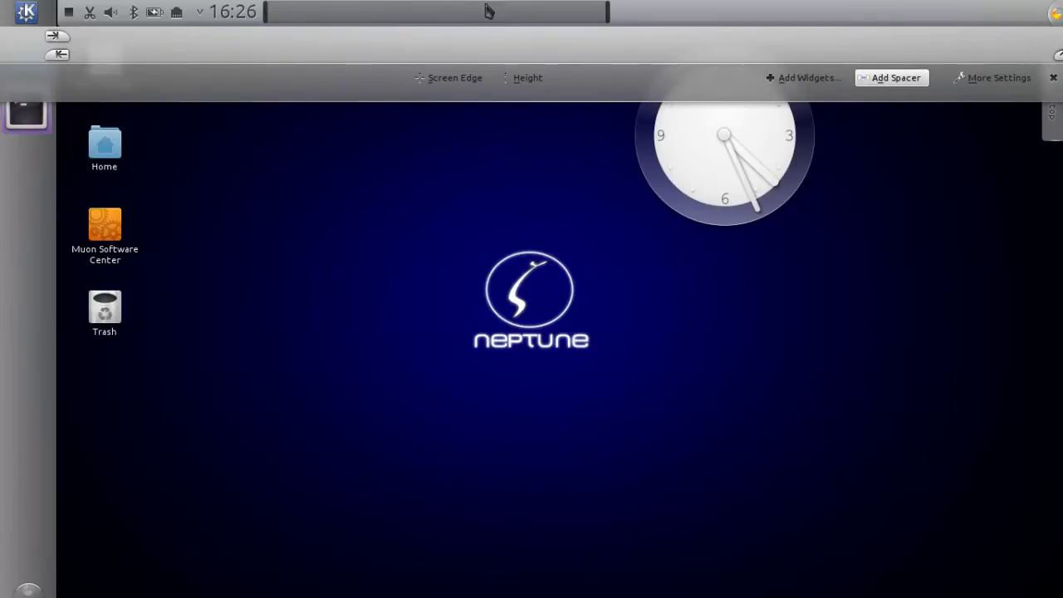
mouse_move(470, 18)
drag(470, 18, 110, 18)
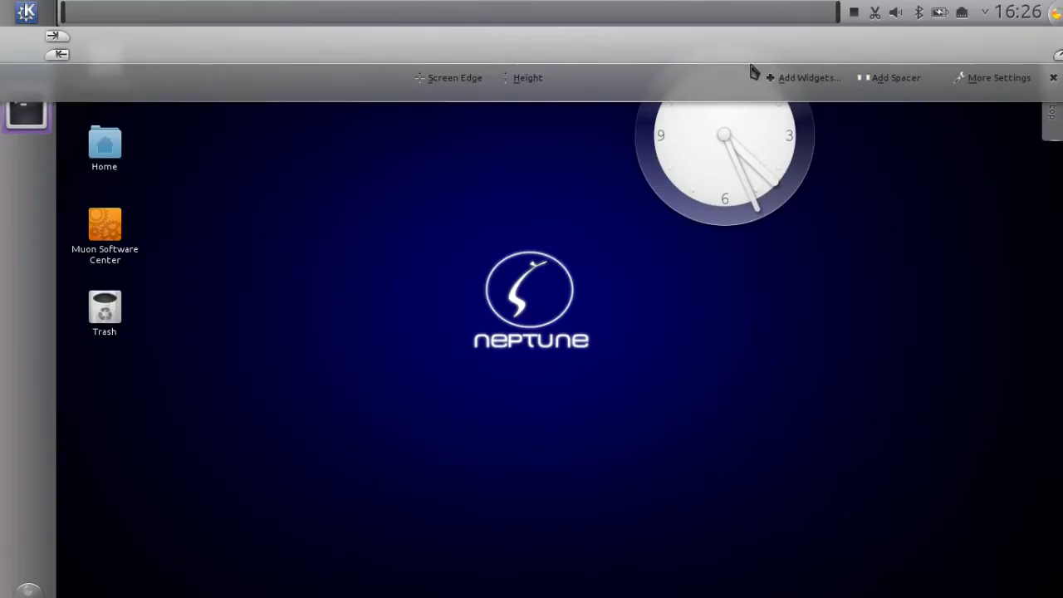
- Search the installed widgets for "appmenu" and "app", and look through the matches for an application menu widget
click(809, 78)
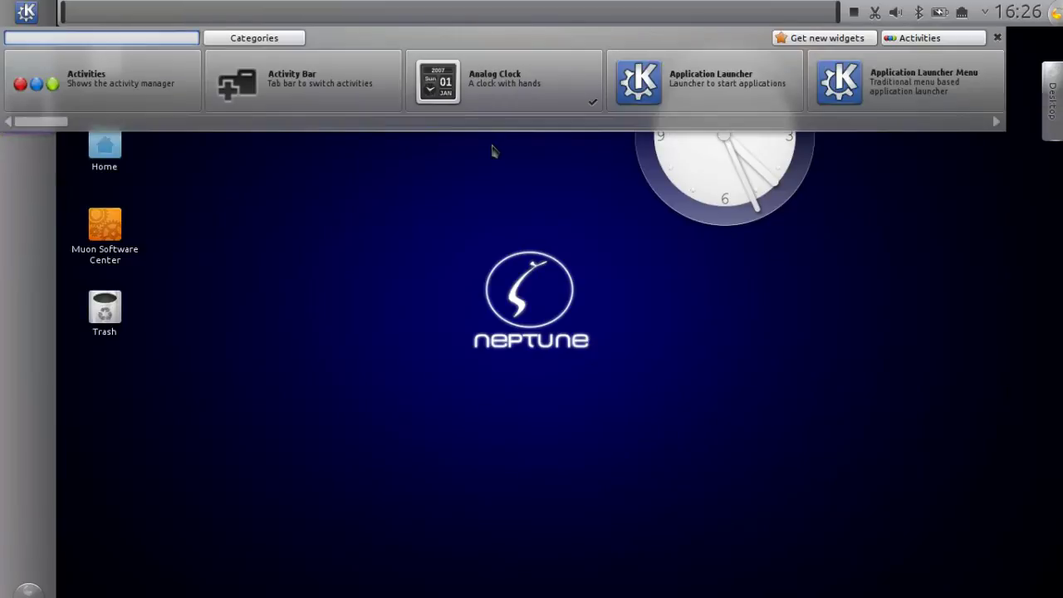
mouse_move(372, 109)
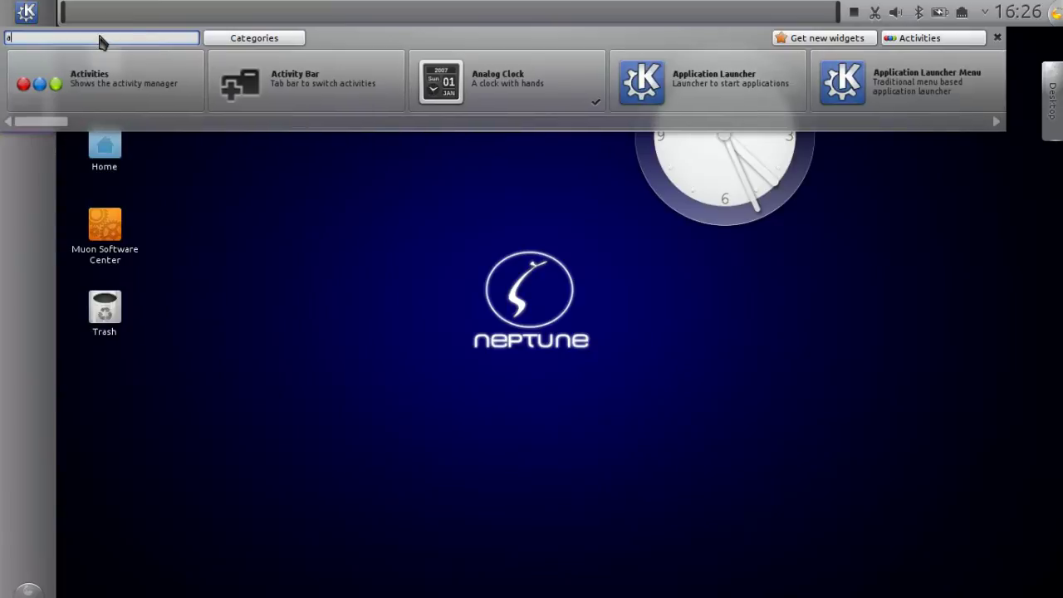
text(app)
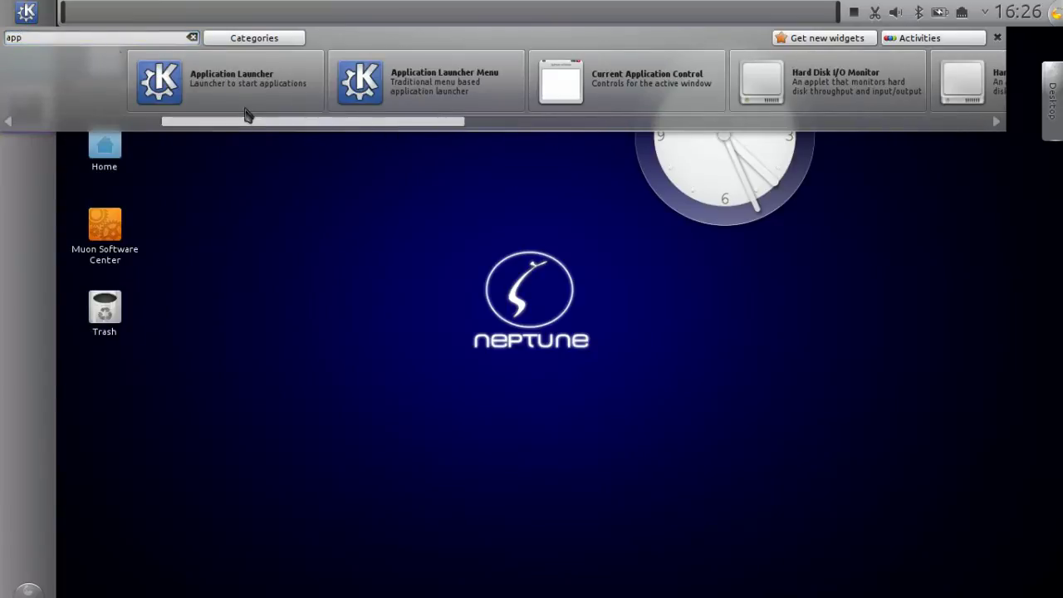
text(menu)
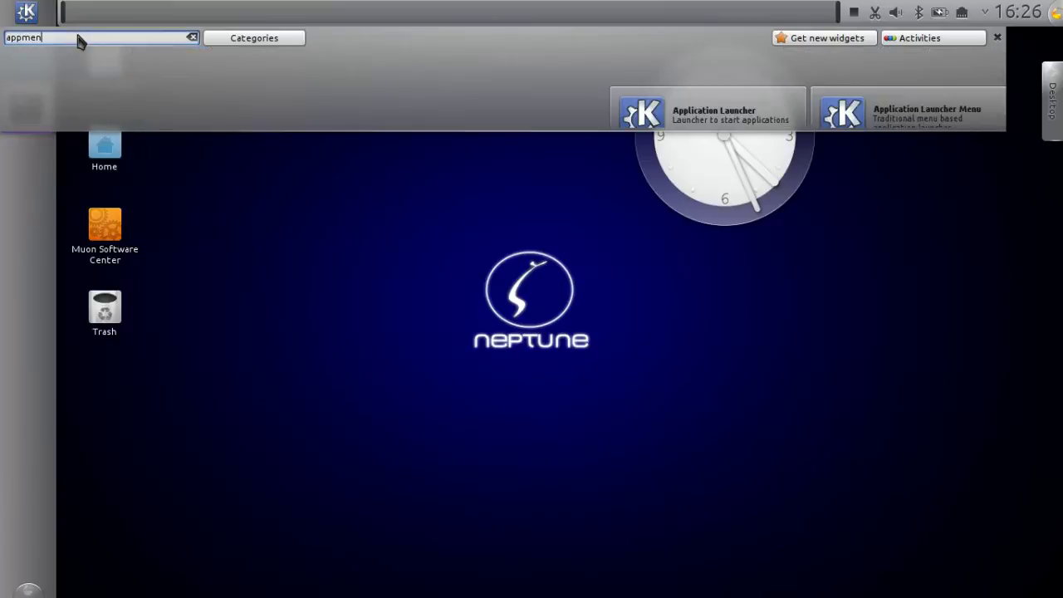
key(BackSpace)
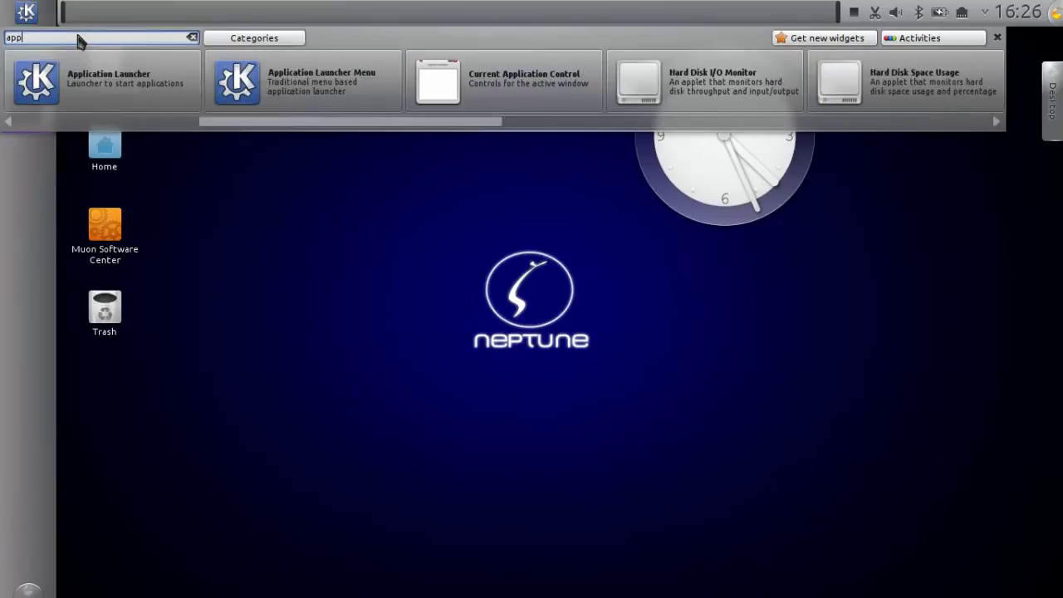
click(622, 126)
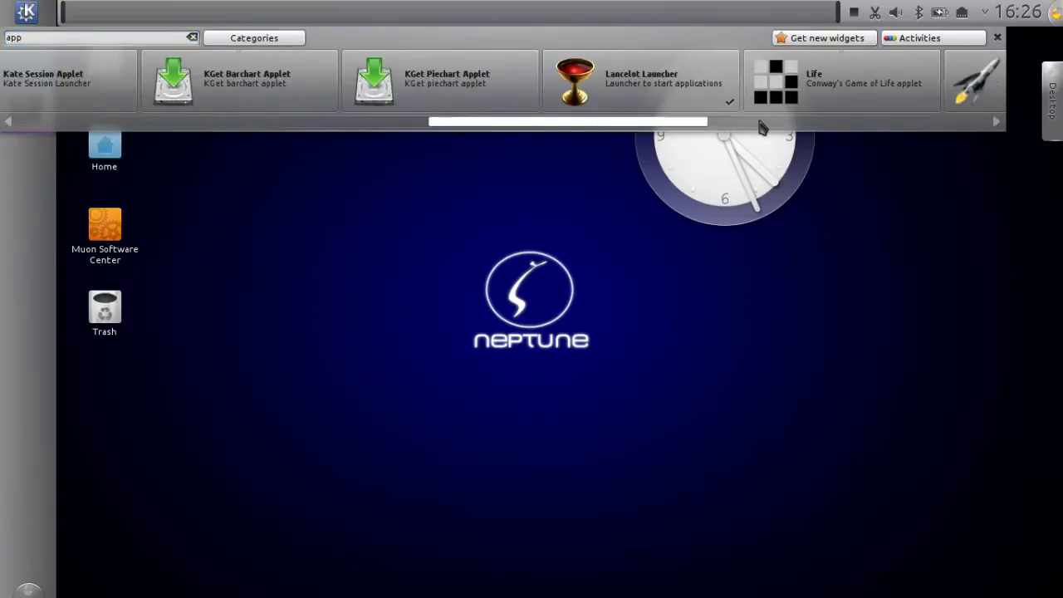
click(863, 127)
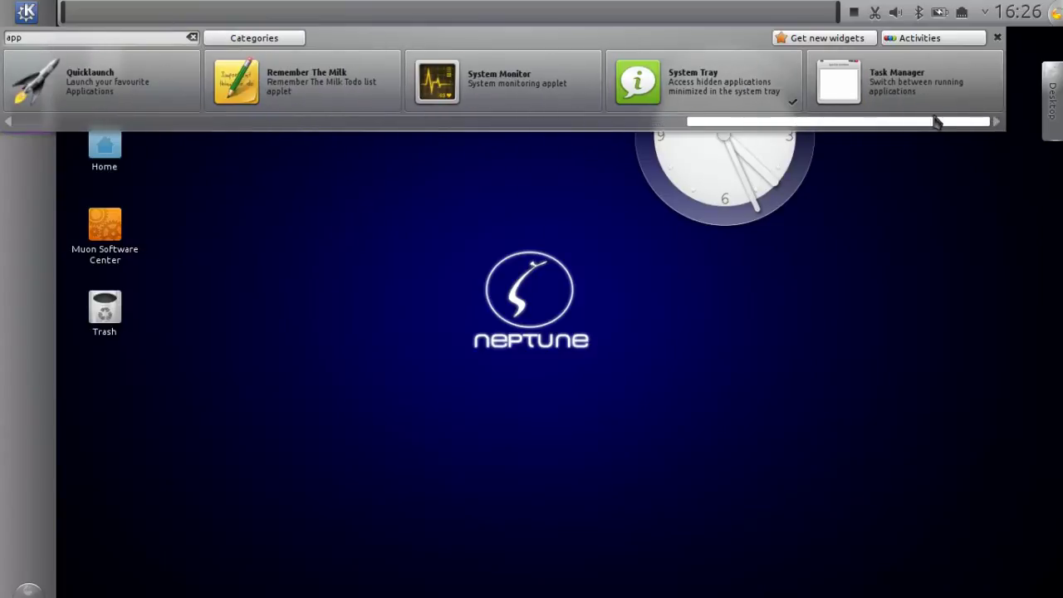
click(441, 126)
click(249, 125)
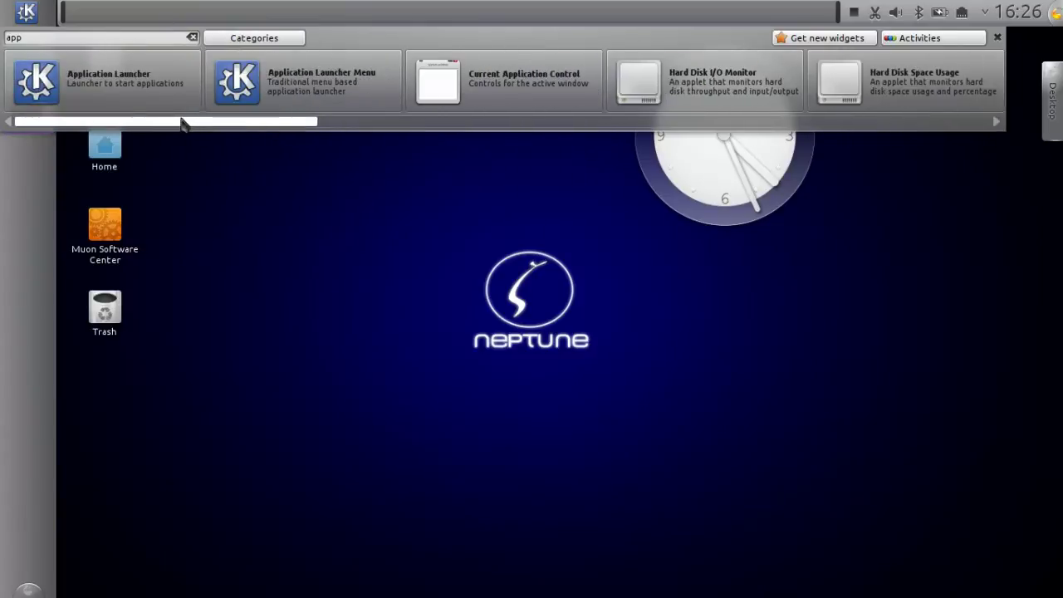
click(546, 126)
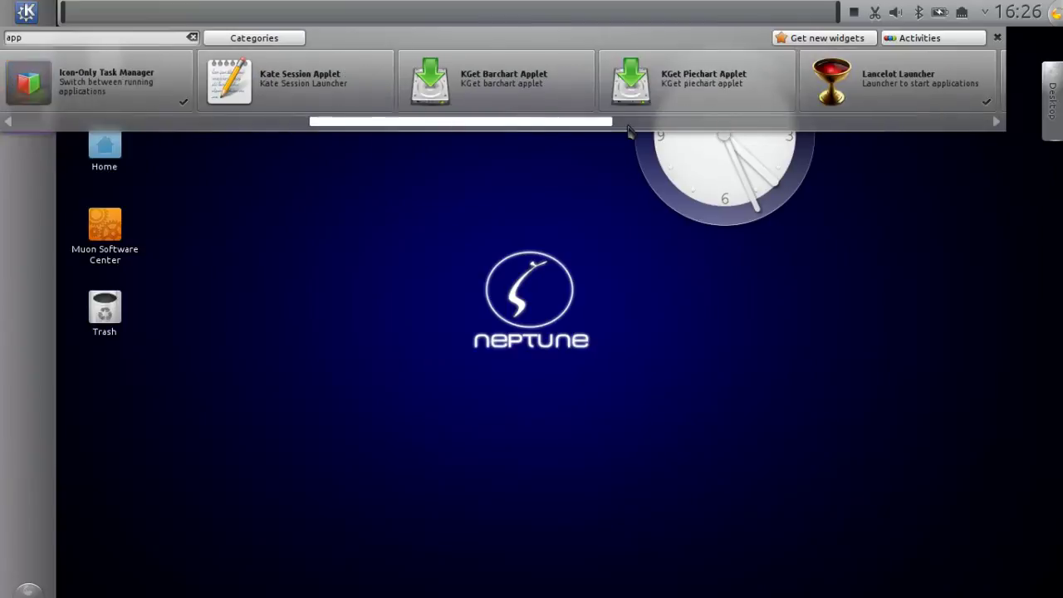
- Open the download dialog for new Plasma widgets and search it for "appmenu"
click(812, 39)
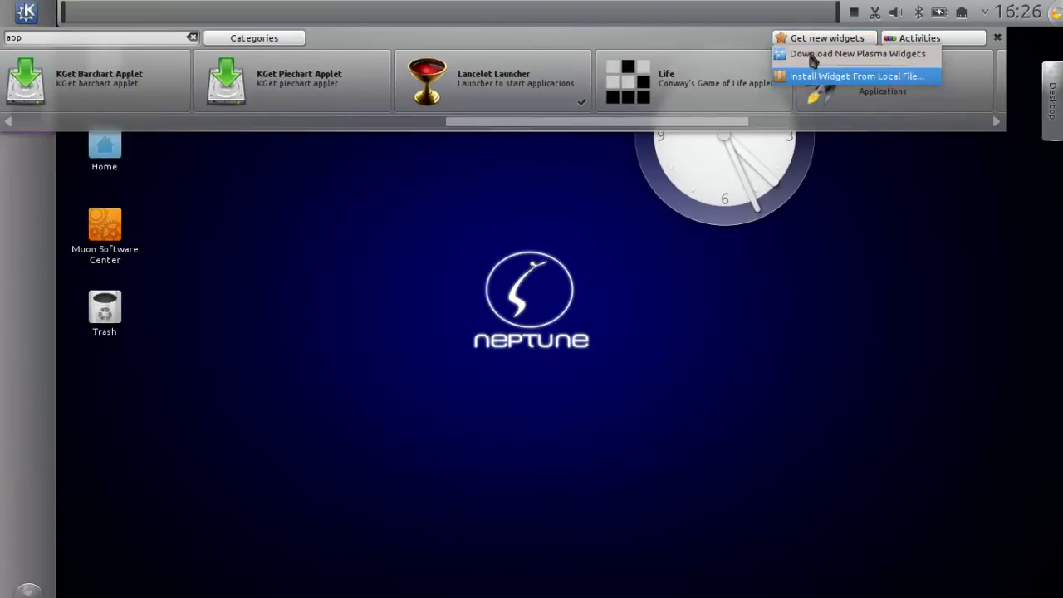
click(810, 54)
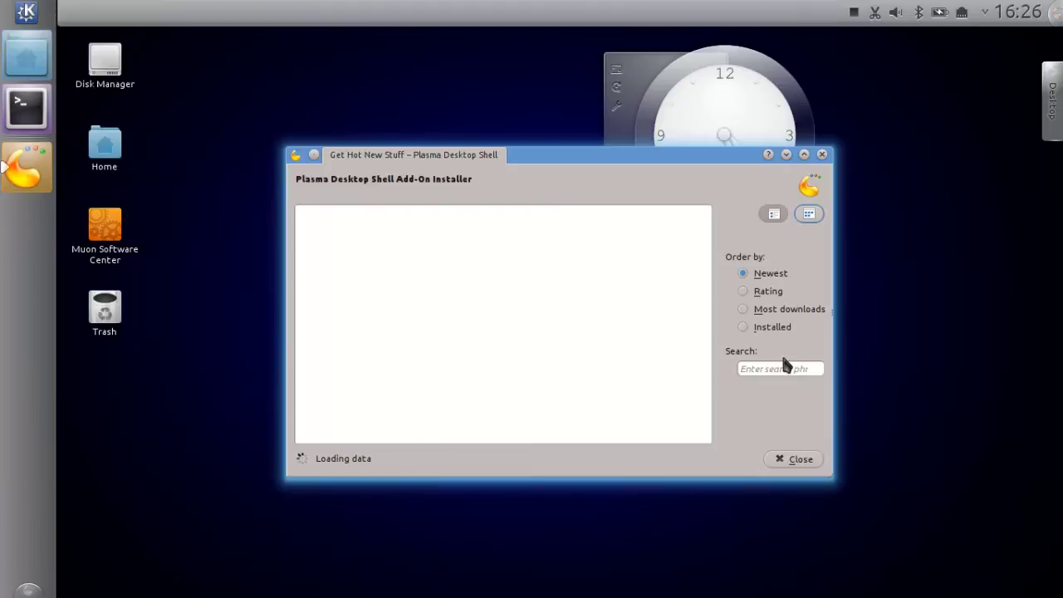
click(766, 367)
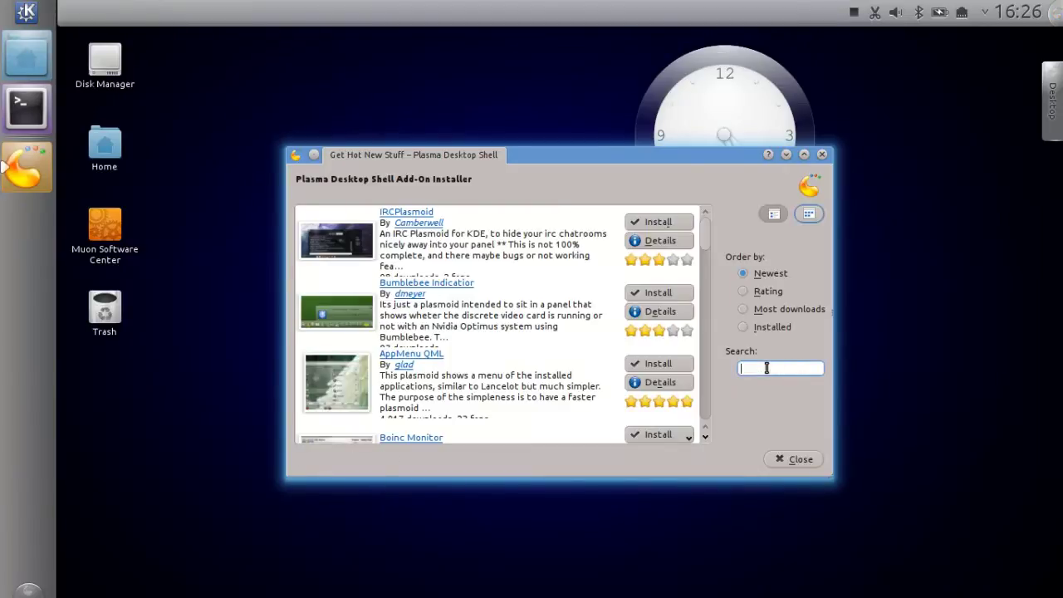
text(app)
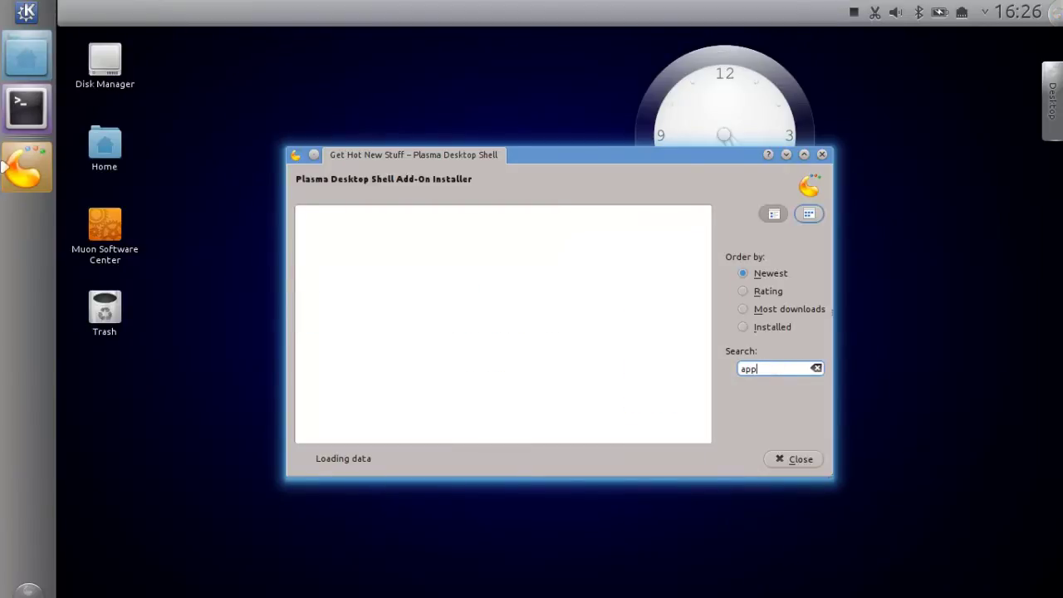
text(menu)
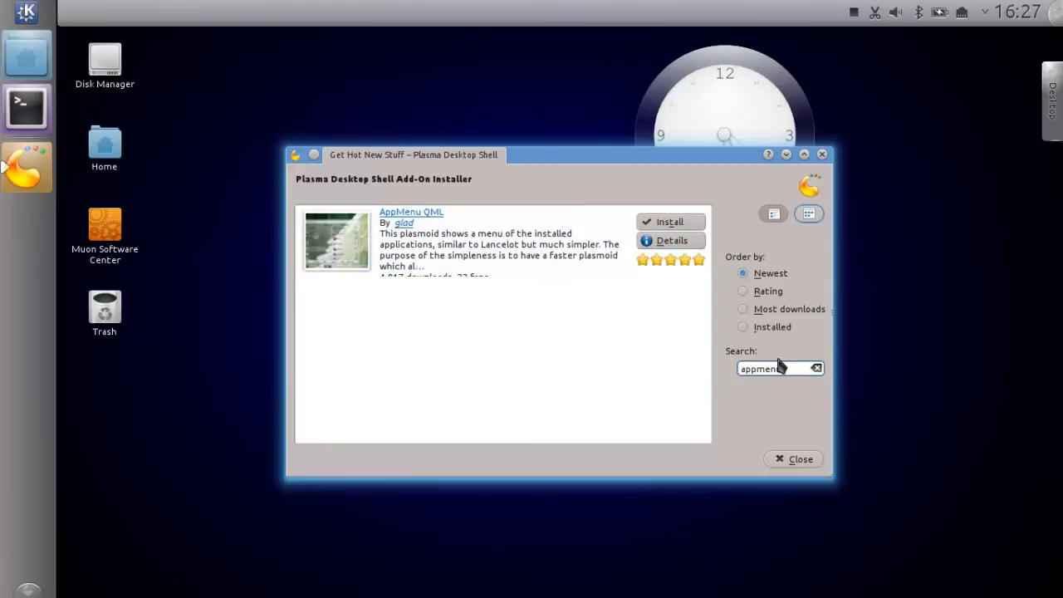
- Shorten the add-on search to "app" and look through the listed widgets for a menu widget
drag(784, 368, 745, 368)
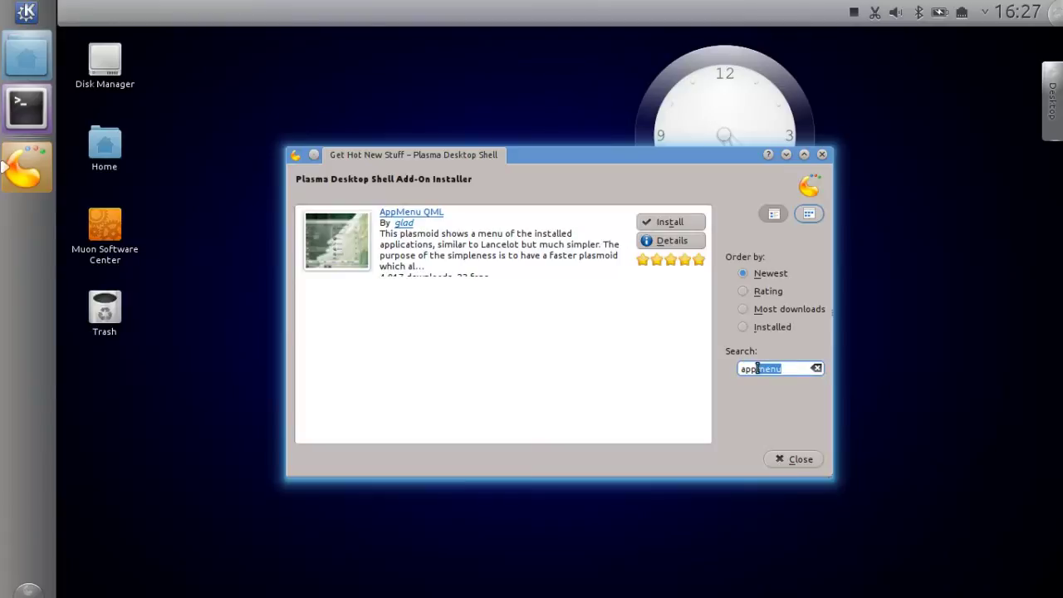
key(BackSpace)
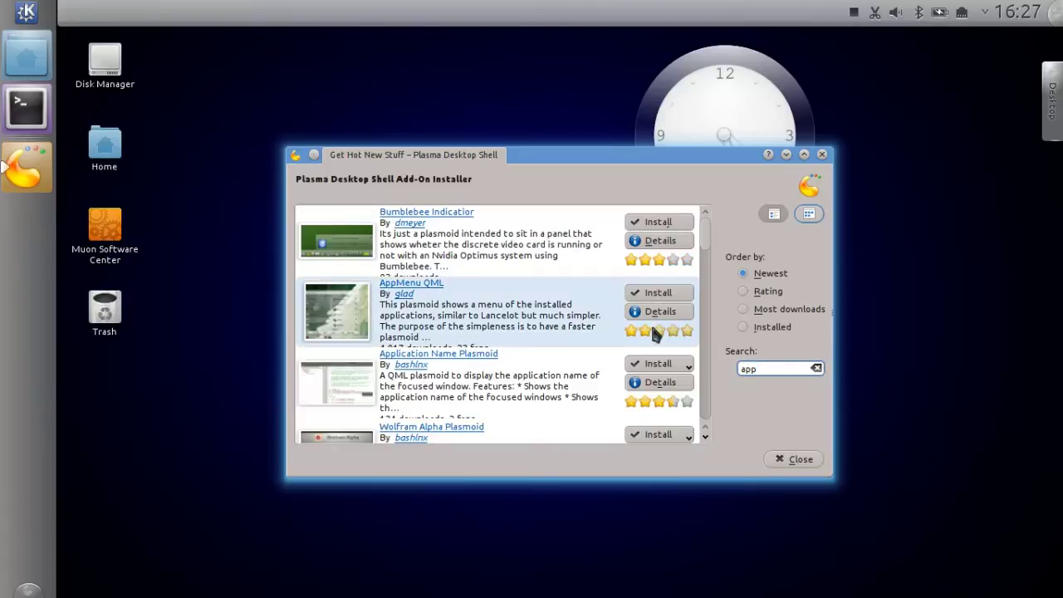
scroll(591, 367, down, 5)
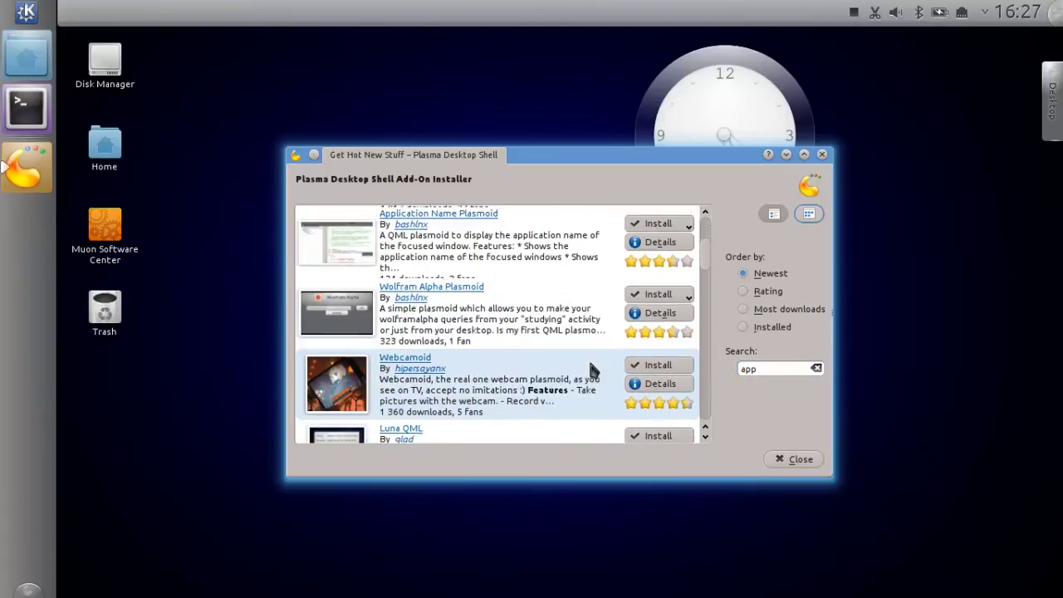
scroll(591, 363, down, 6)
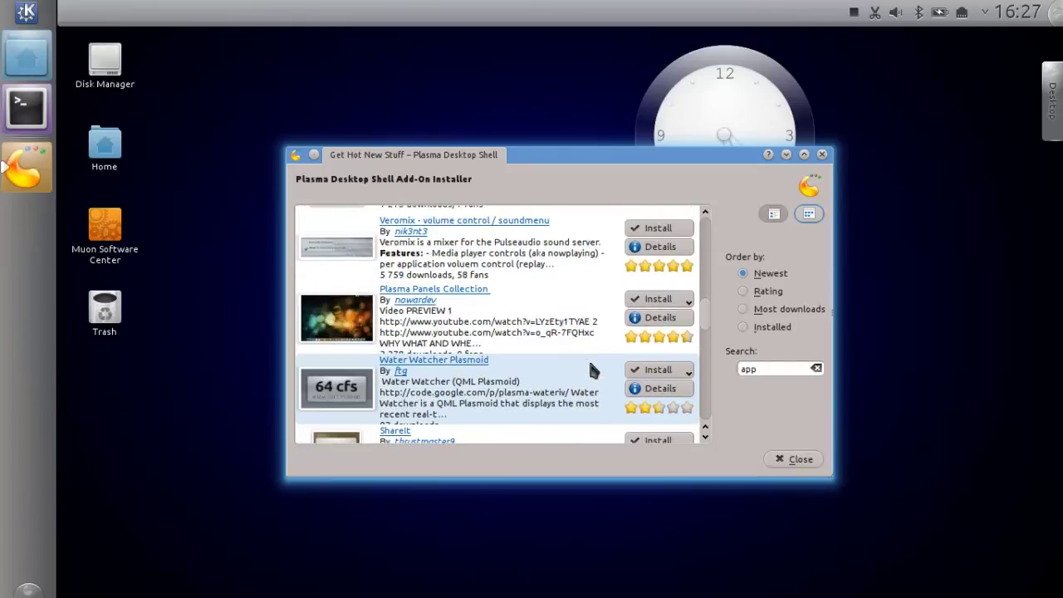
scroll(588, 373, down, 5)
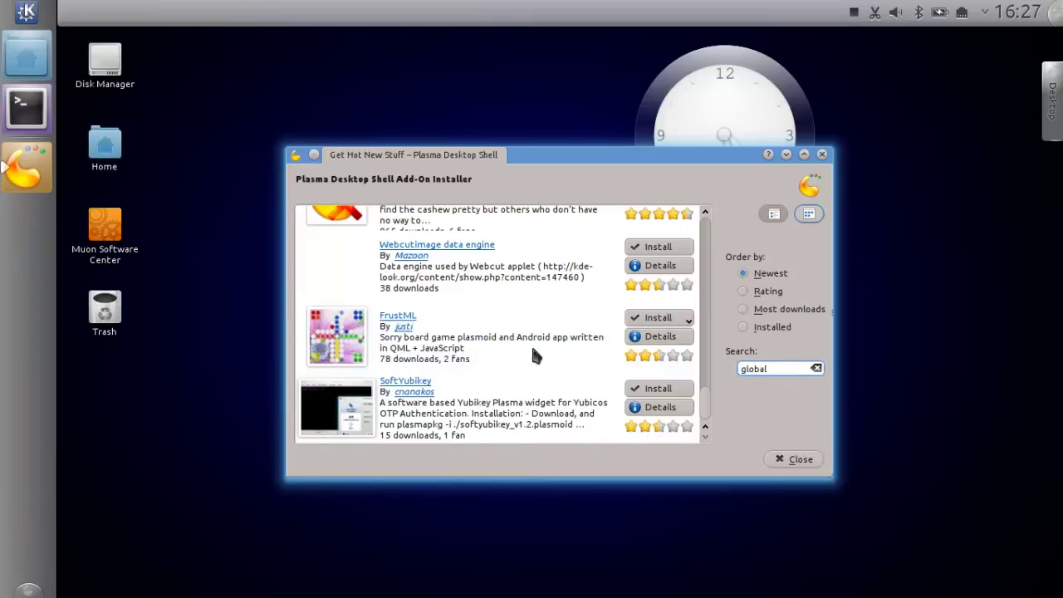
- Search the downloadable widgets for "global", look through the matches, and search again for "menu"
key(Return)
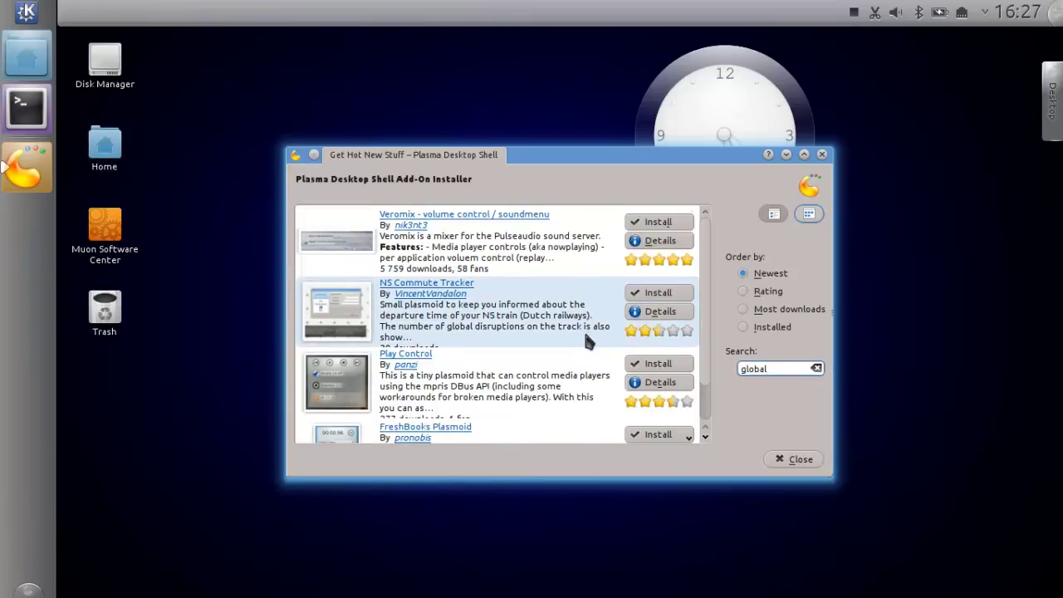
scroll(583, 332, down, 1)
scroll(705, 324, up, 1)
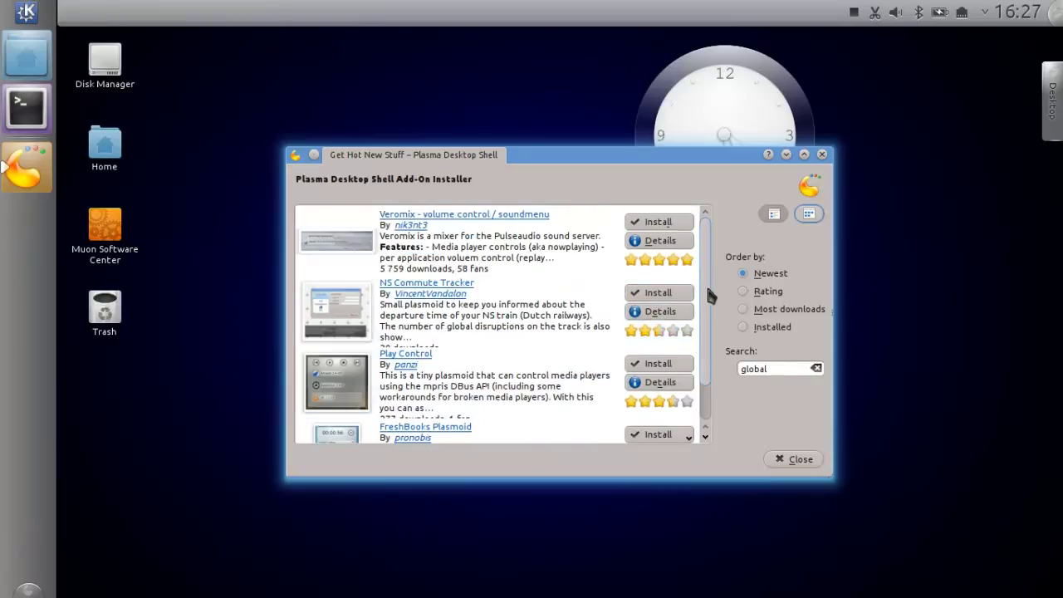
double_click(779, 370)
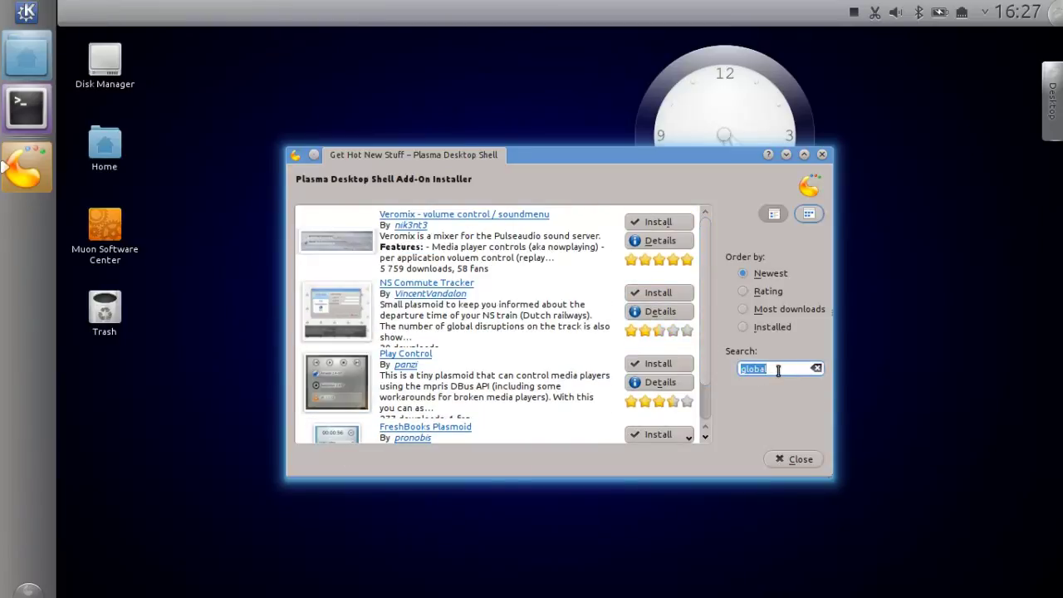
text(menu)
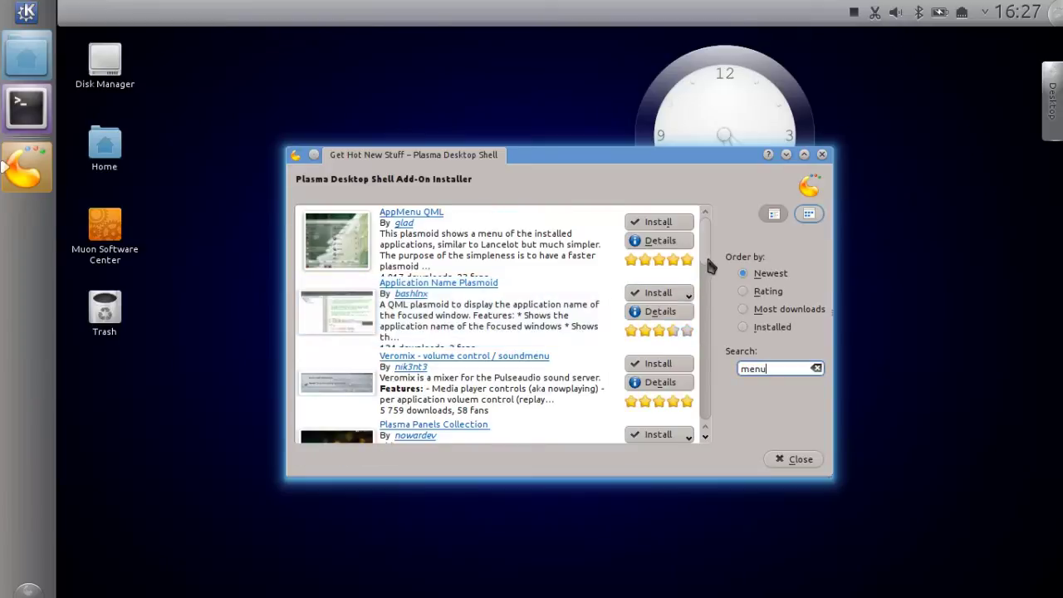
- Look through the downloadable widgets matching "menu" for an application menu, and close the add-on installer
scroll(710, 282, down, 1)
scroll(709, 286, down, 1)
drag(708, 328, 703, 418)
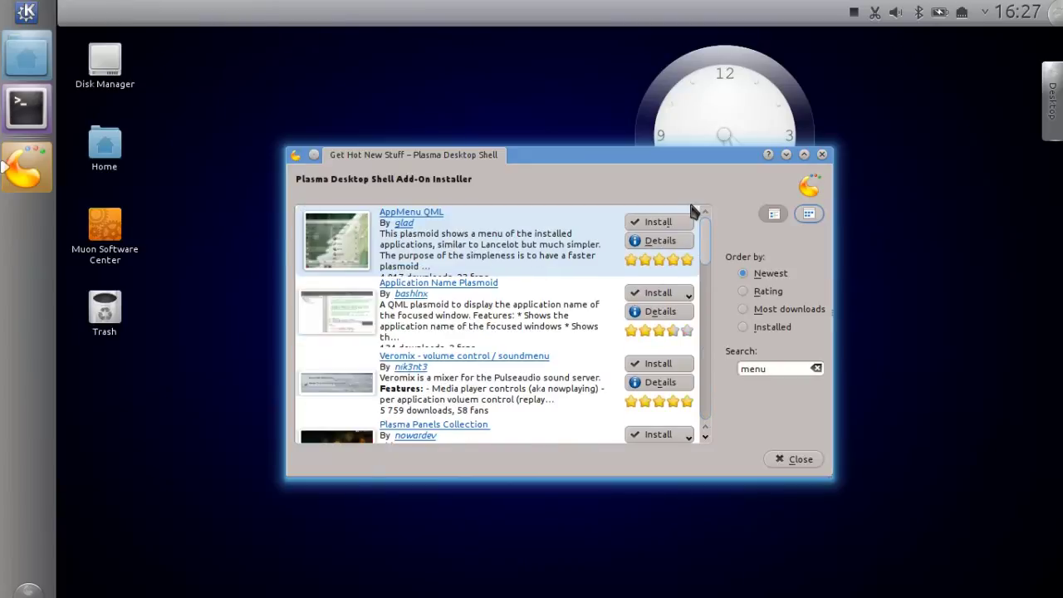
double_click(776, 367)
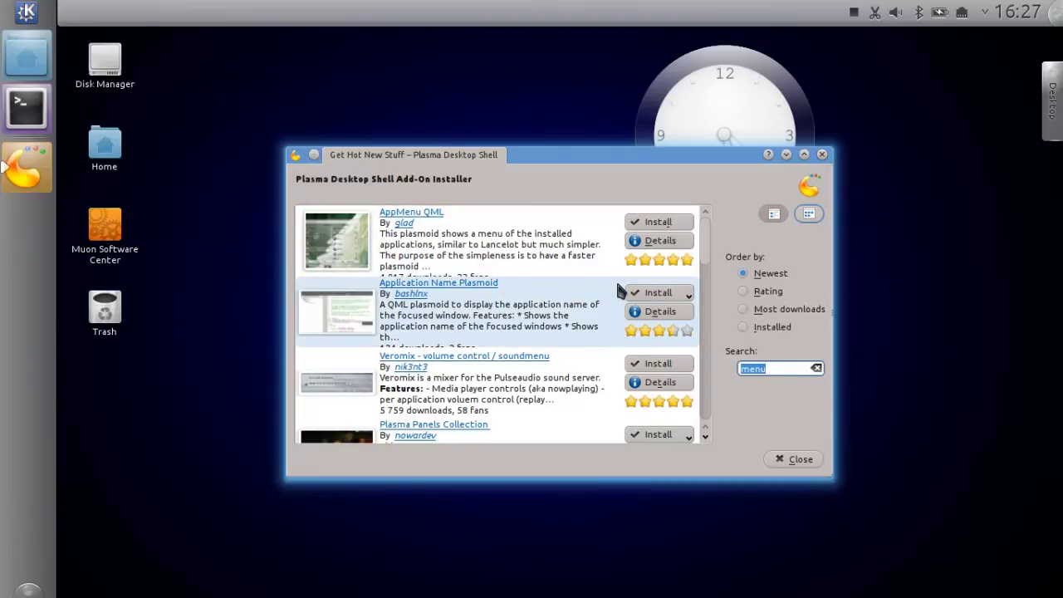
click(822, 155)
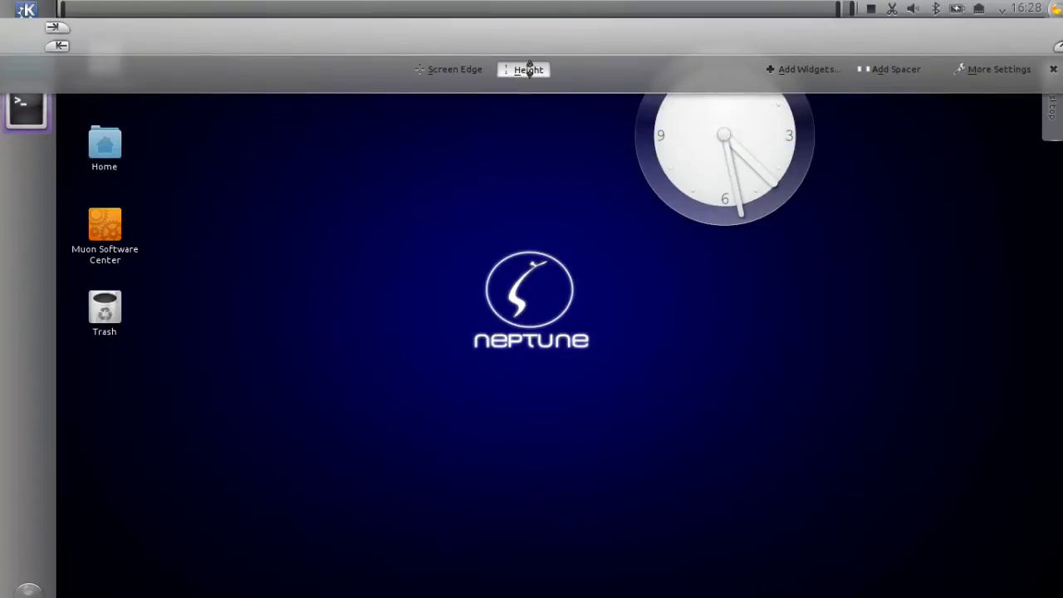
- Reduce the top panel's height slightly and leave the panel's configuration mode
drag(529, 69, 528, 65)
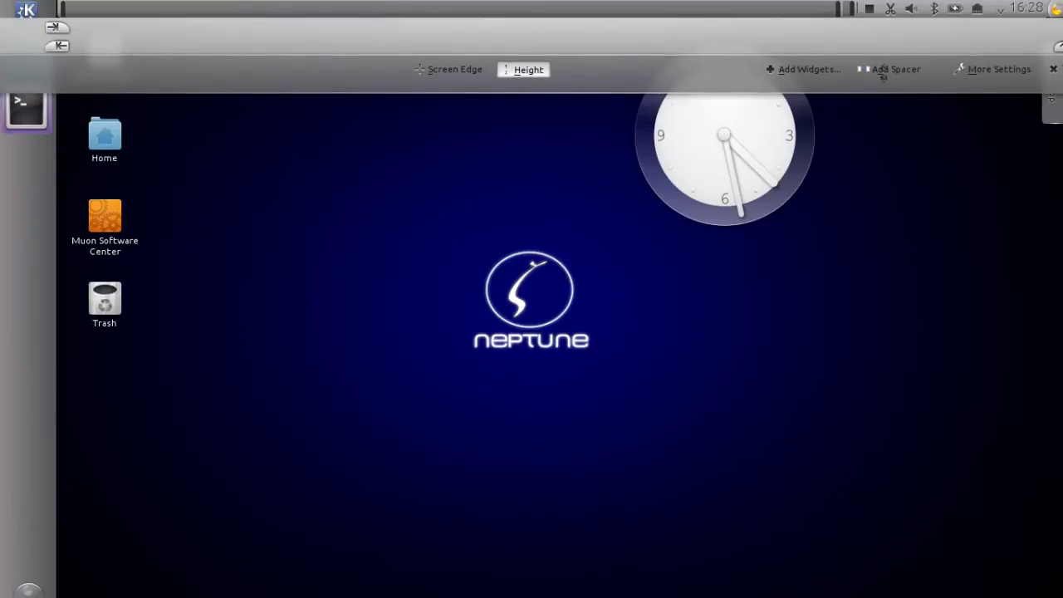
click(1053, 71)
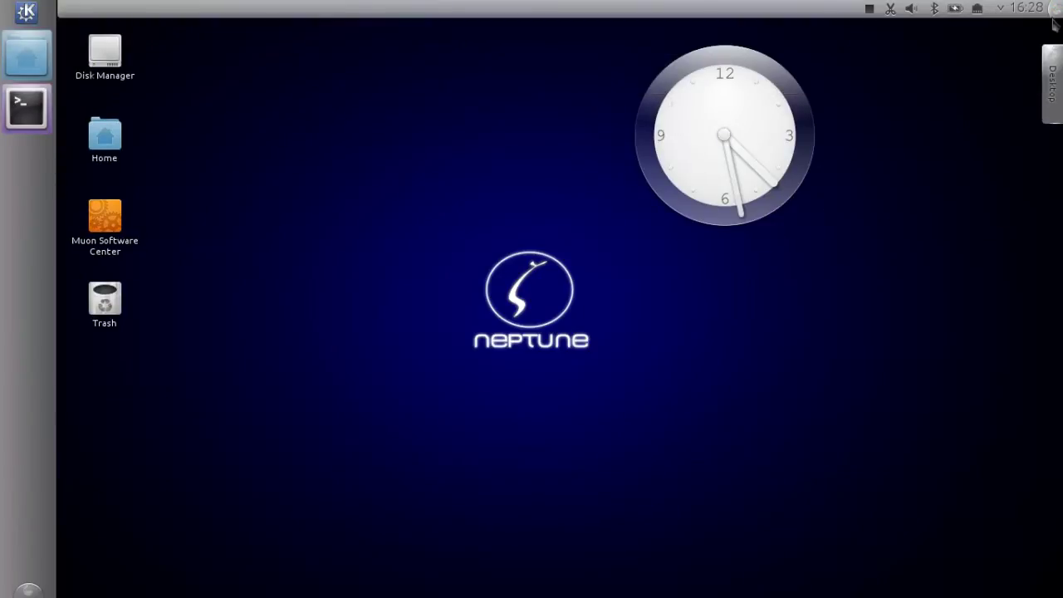
click(1055, 9)
click(1052, 72)
- Lock the desktop widgets and close the desktop toolbox
click(1059, 97)
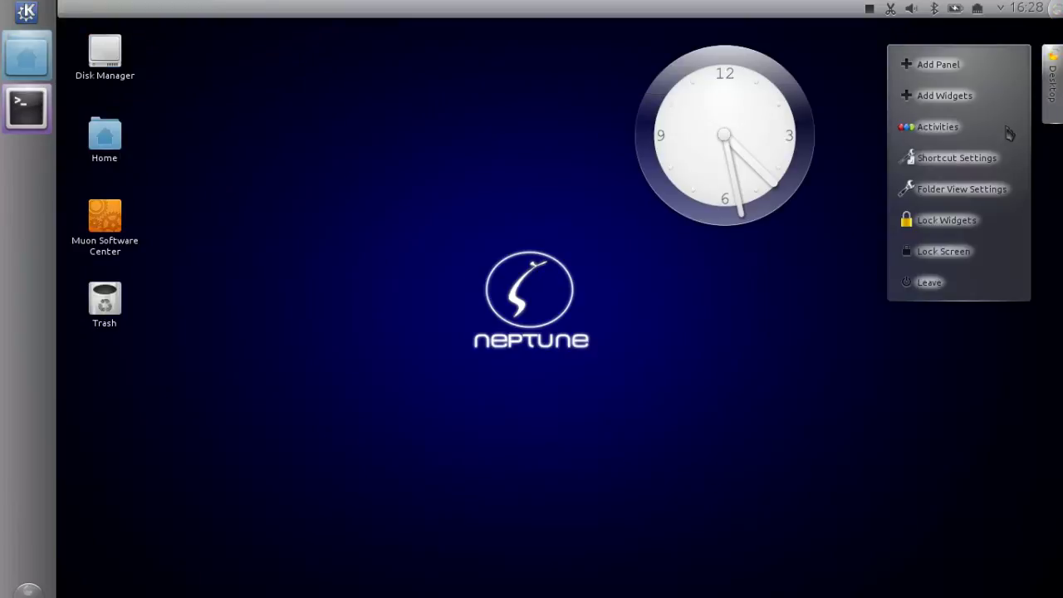
click(957, 219)
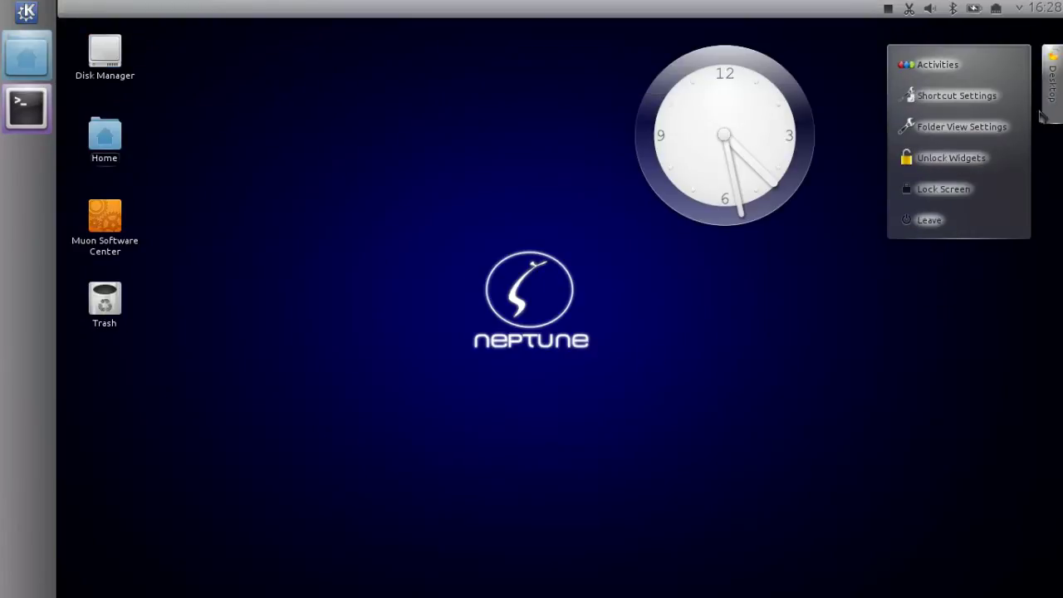
click(718, 359)
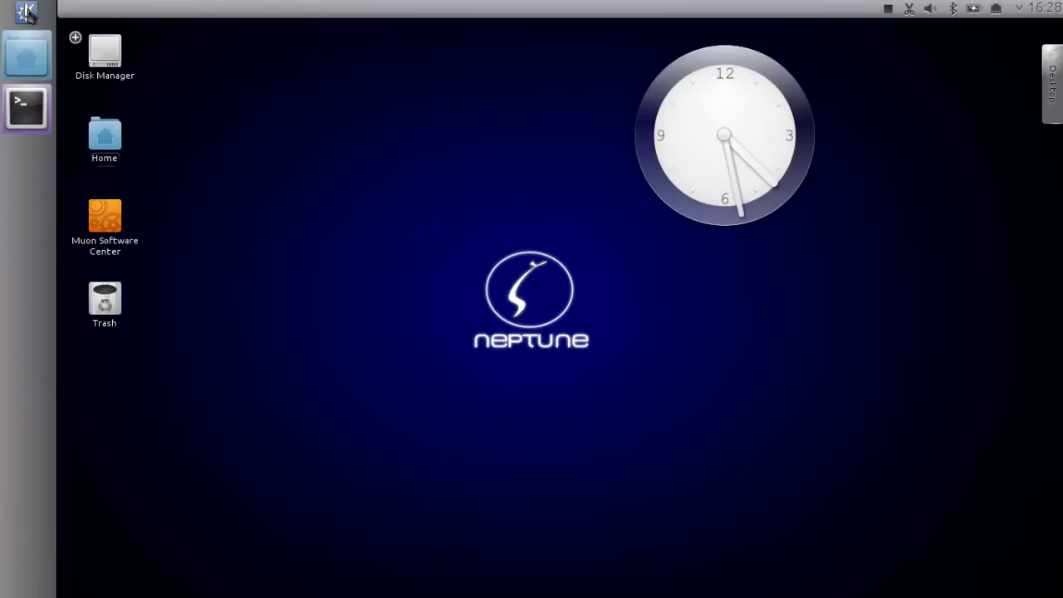
- Start VLC media player from the Lancelot Launcher and keep its launcher in the dock when it is not running
click(25, 11)
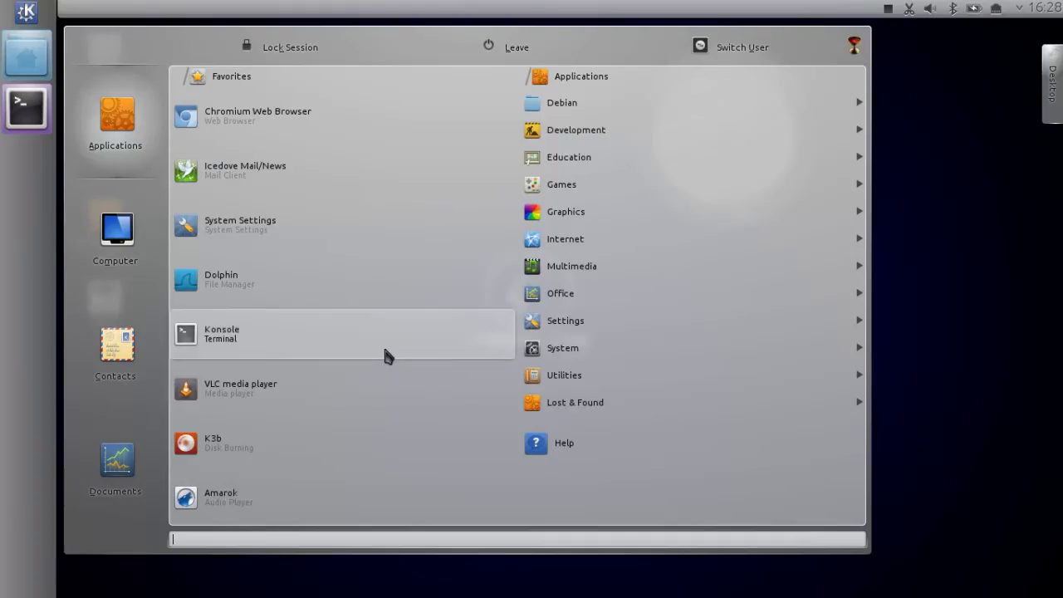
click(274, 388)
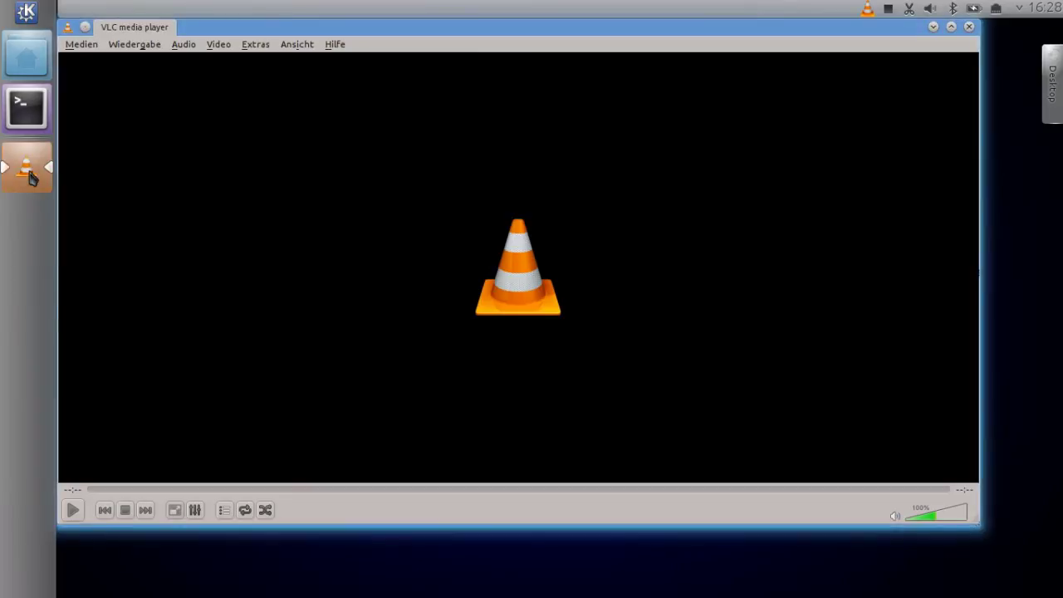
right_click(30, 166)
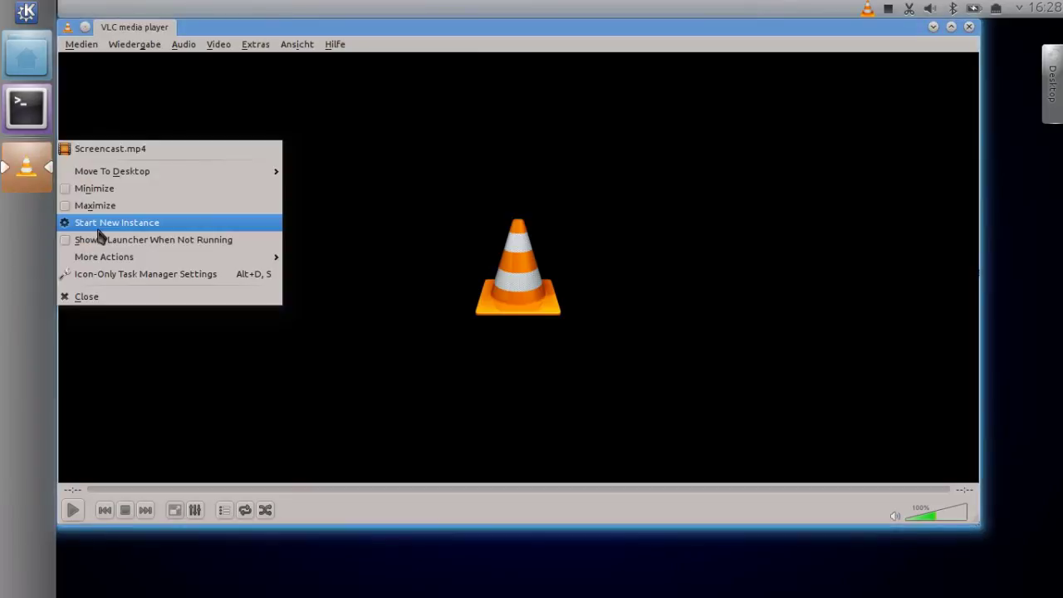
click(116, 240)
- Start Amarok from the Lancelot Launcher and keep its launcher in the dock when it is not running
click(26, 12)
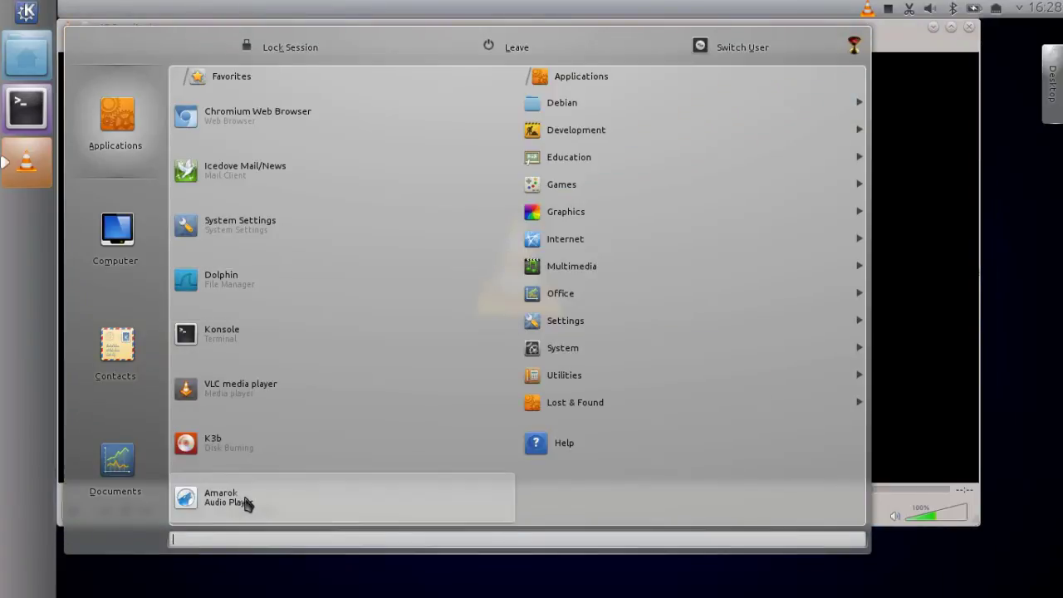
click(245, 500)
right_click(24, 229)
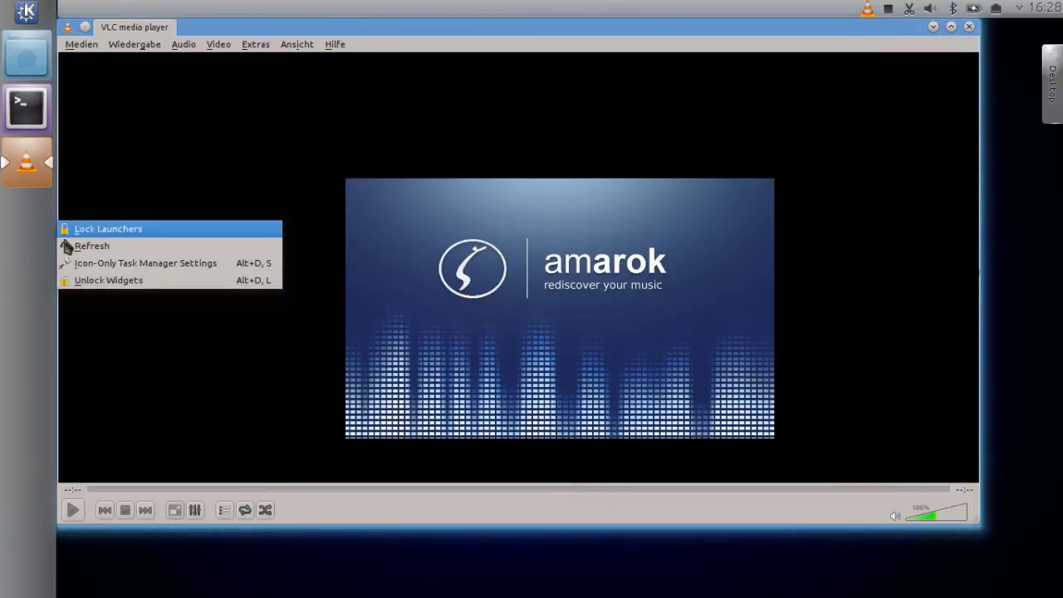
key(Escape)
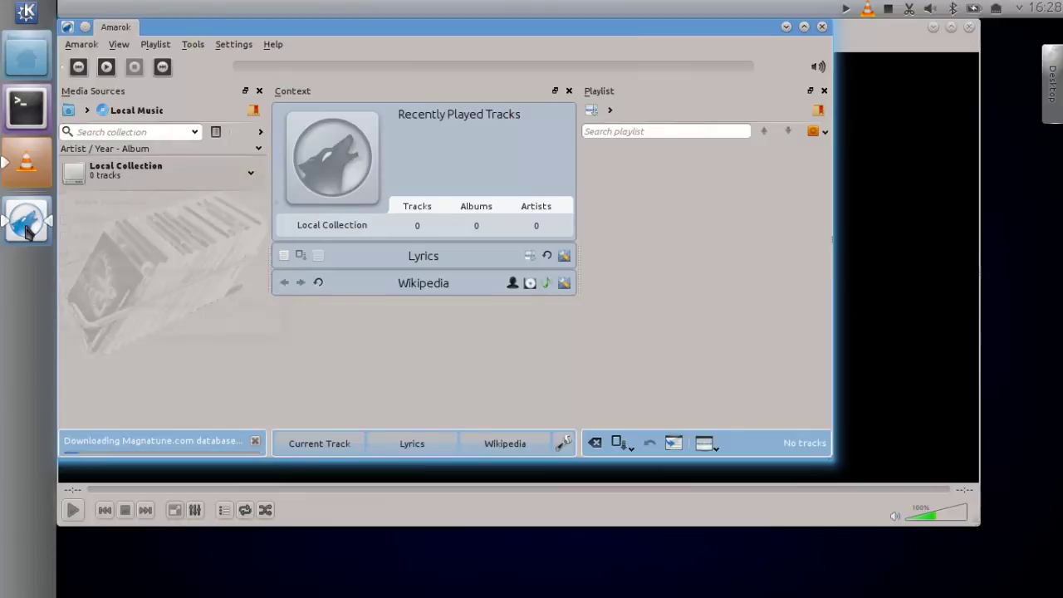
right_click(27, 230)
click(116, 272)
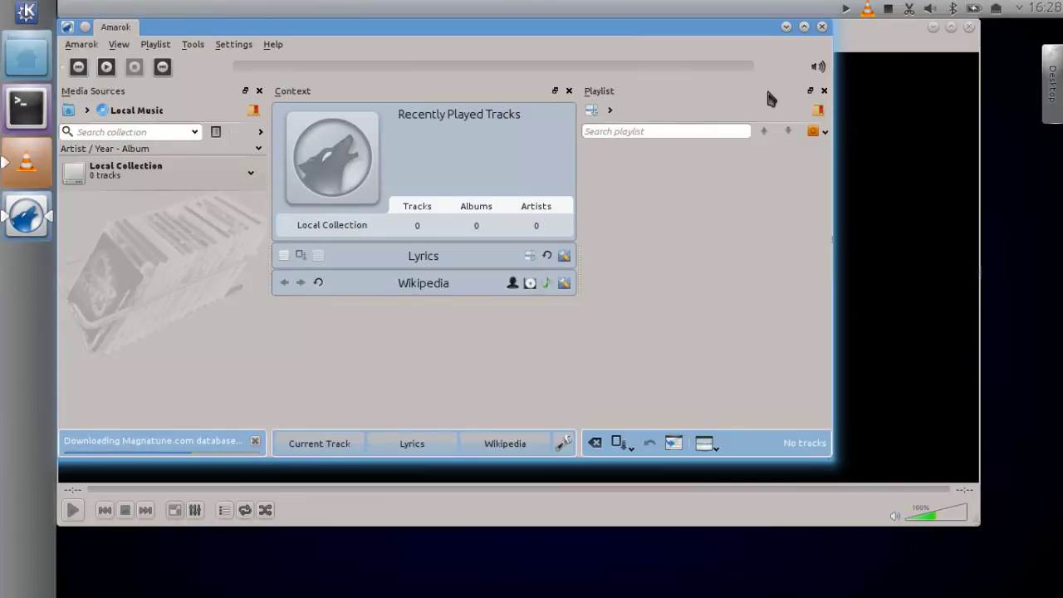
- Close the Amarok and VLC media player windows
click(822, 27)
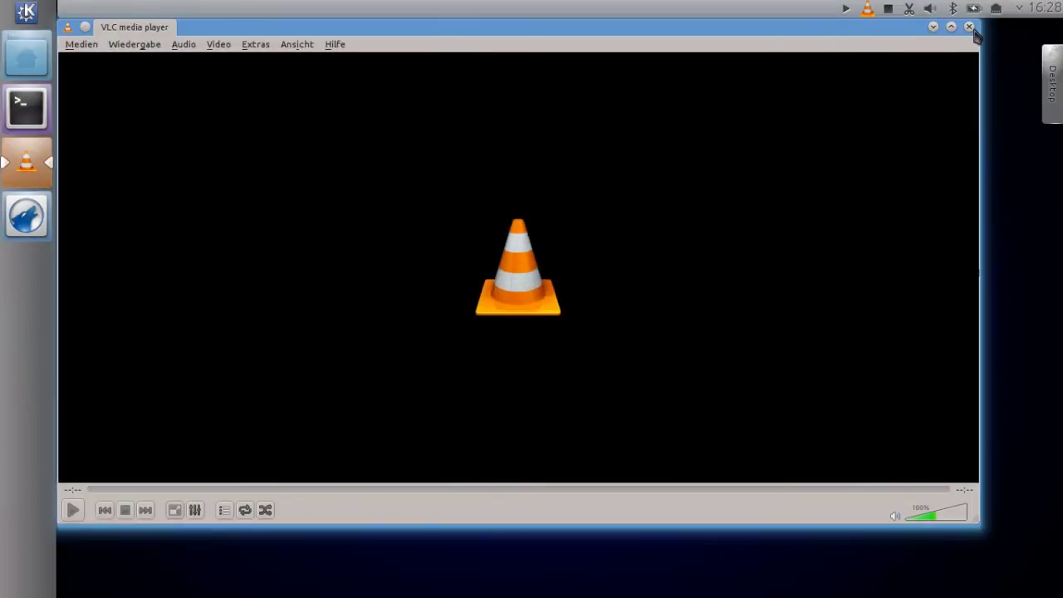
click(970, 27)
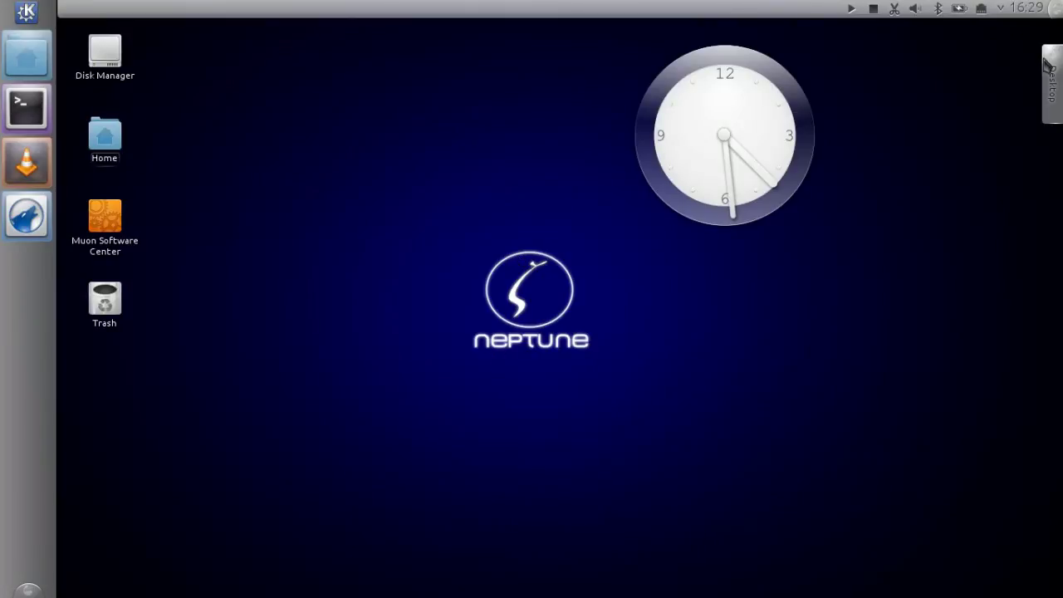
- Search the installed widgets for "menu" and add the Window Menubar widget at the start of the top panel
click(1056, 10)
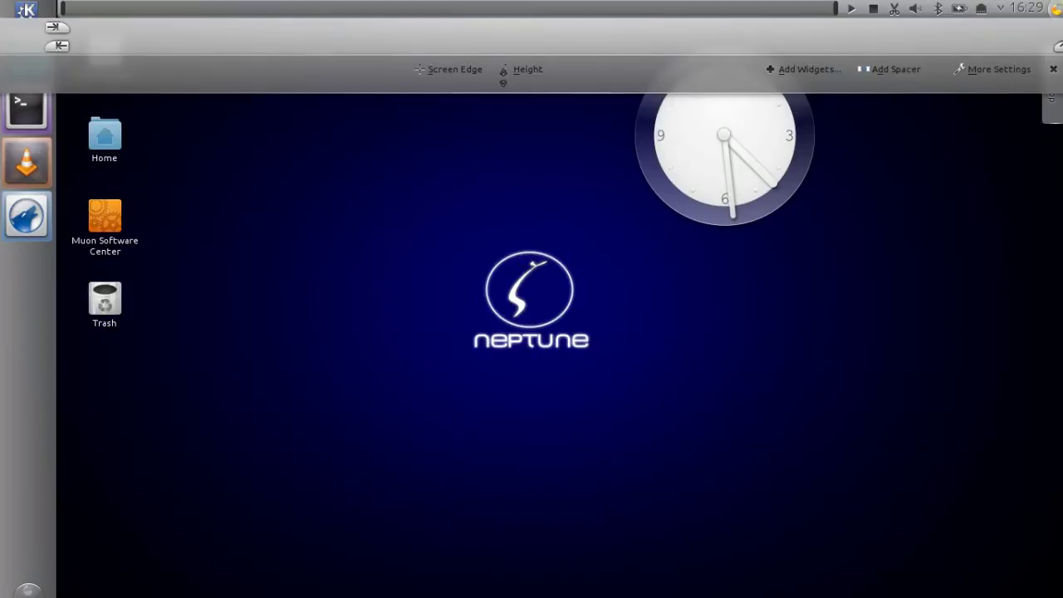
click(788, 74)
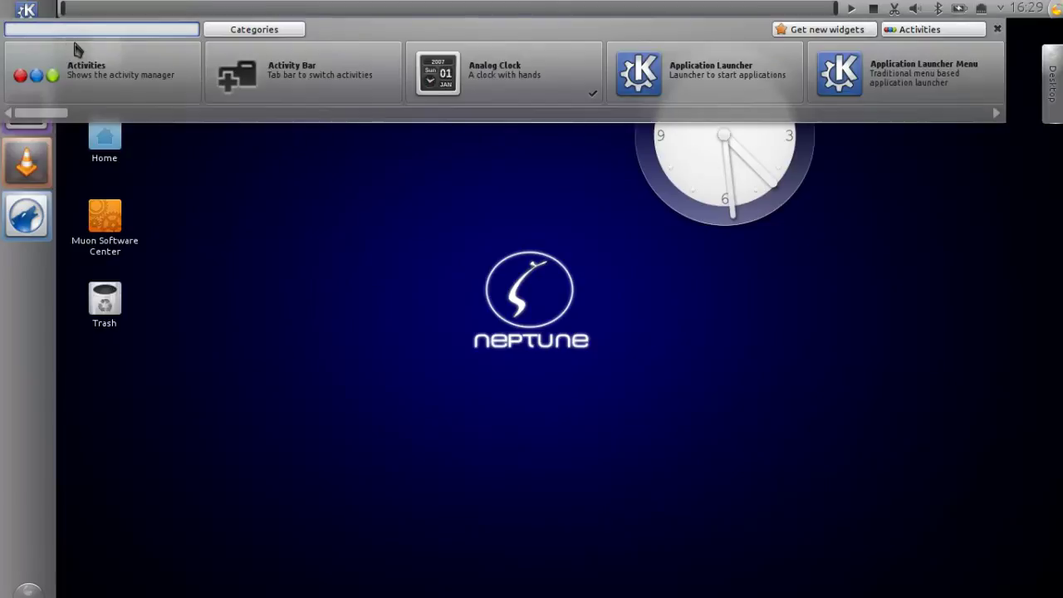
text(menu)
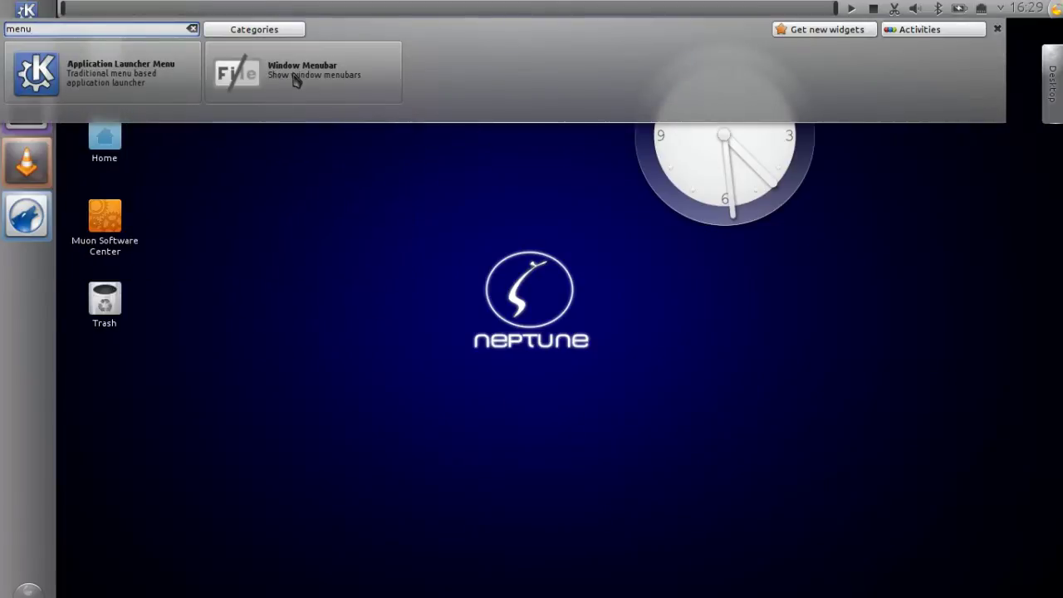
drag(304, 89, 60, 6)
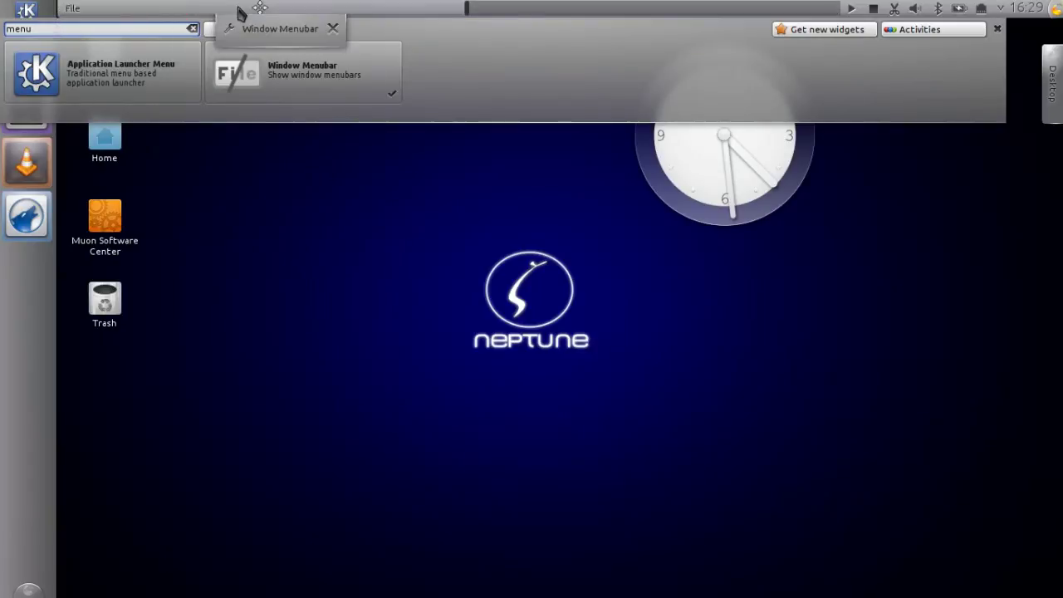
click(997, 29)
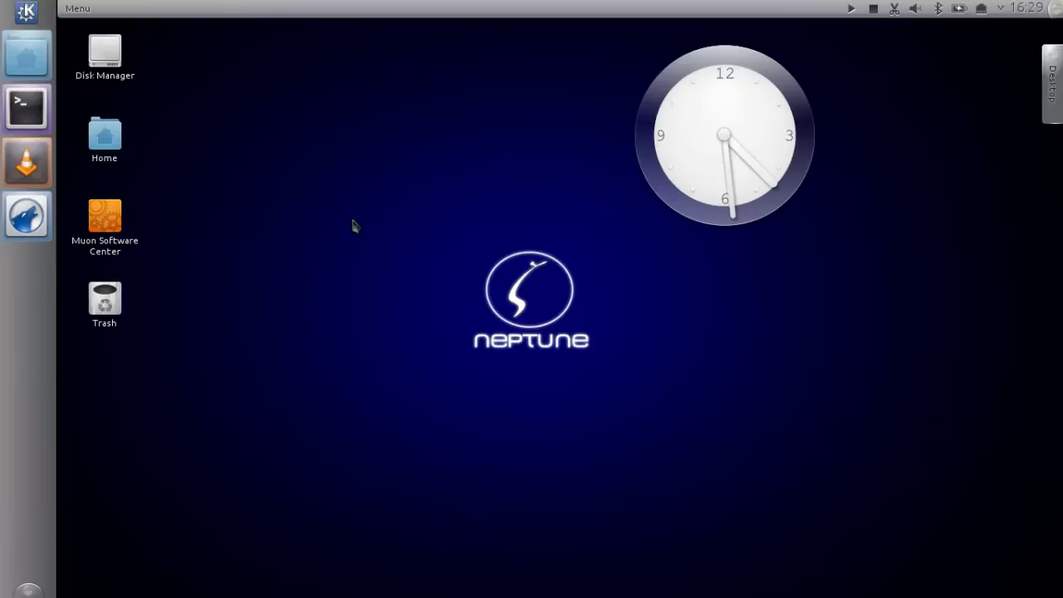
- Open the Home folder in Dolphin, move its window away from the top panel, and look through its menus in the panel's menubar
click(133, 170)
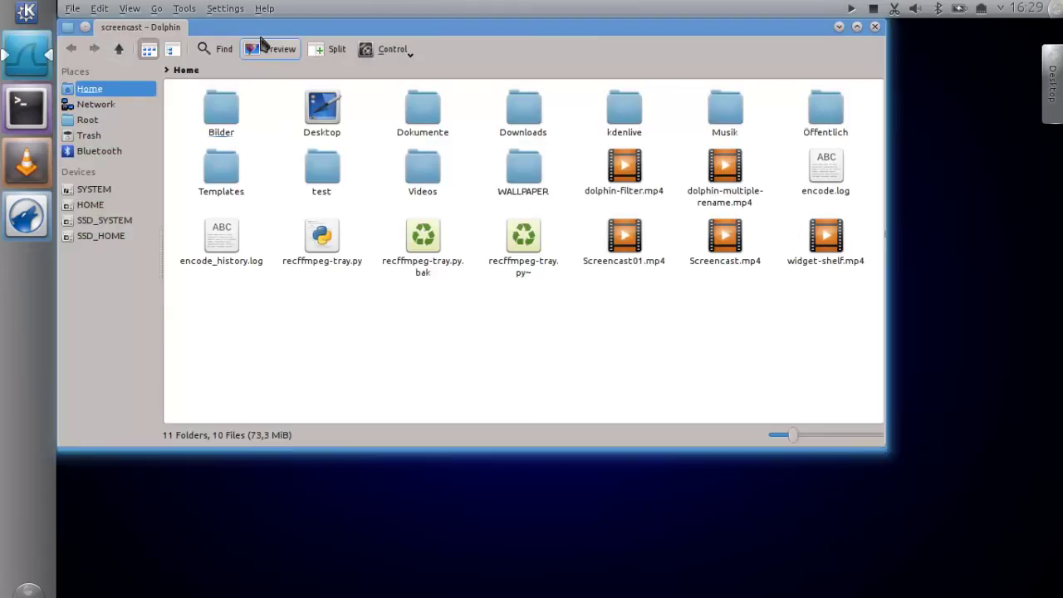
drag(301, 119, 343, 223)
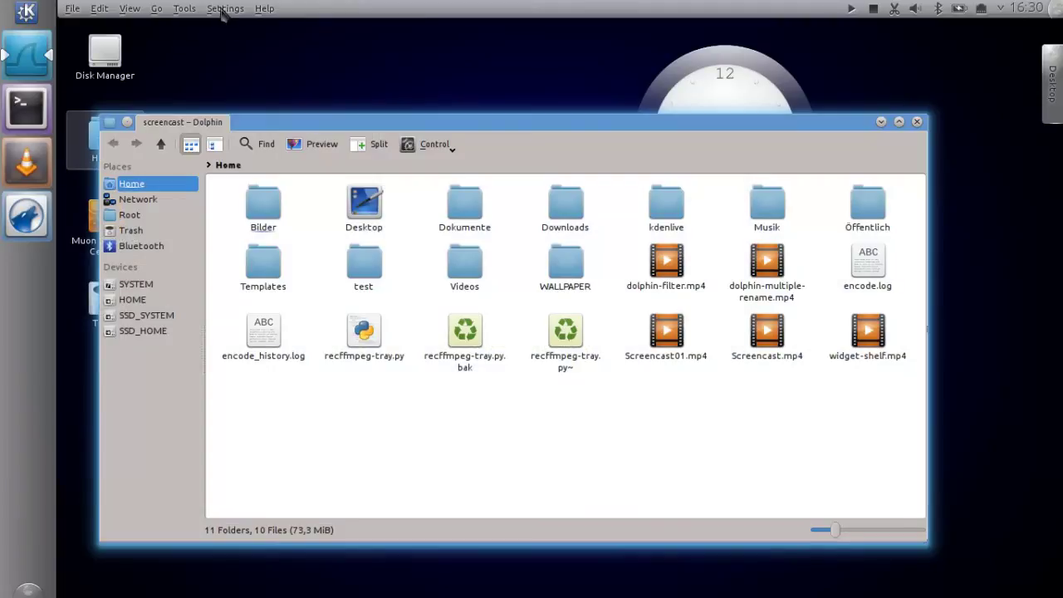
click(225, 8)
mouse_move(264, 8)
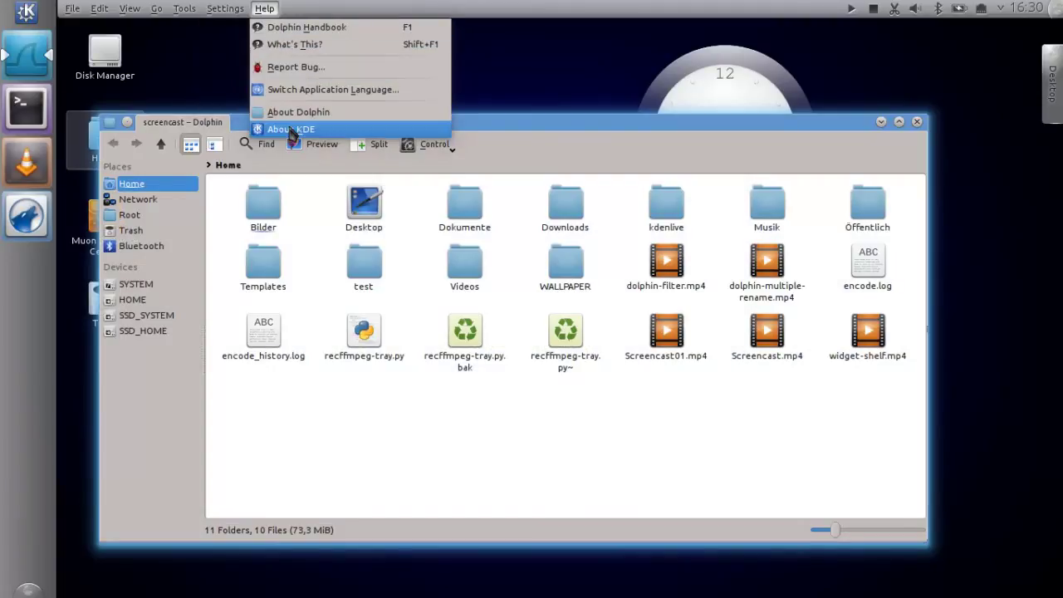
mouse_move(184, 10)
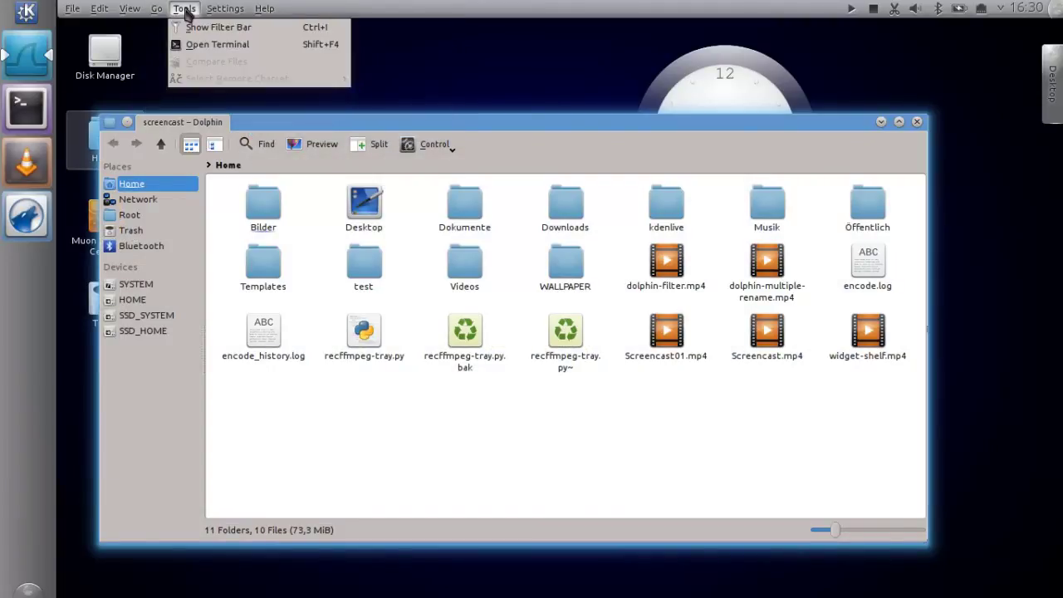
- Open a Konsole terminal from Dolphin, check its Help menu in the top panel's menubar, and move the terminal window
click(218, 44)
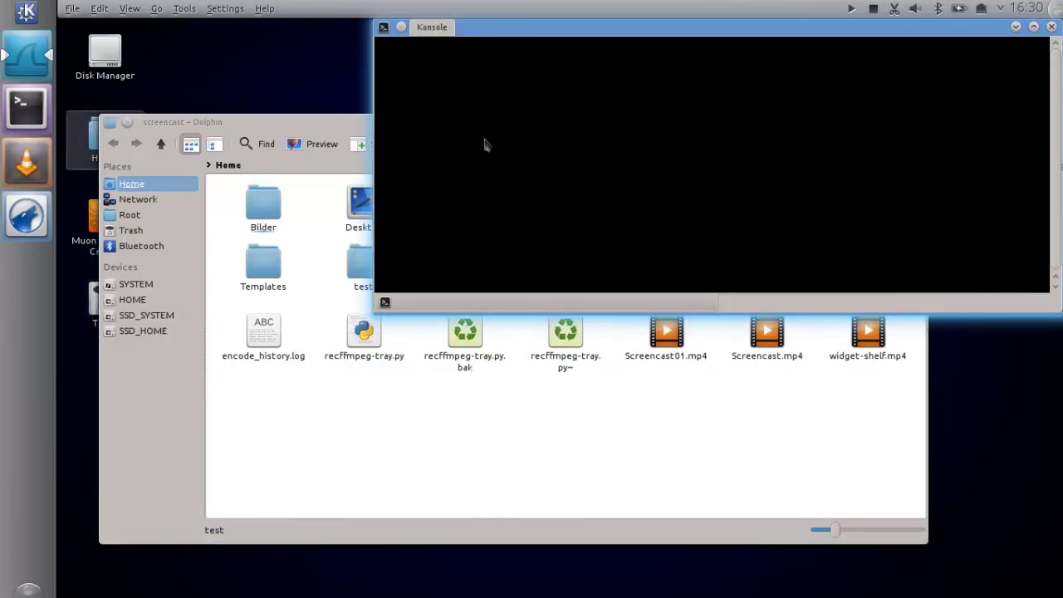
key(ctrl+d)
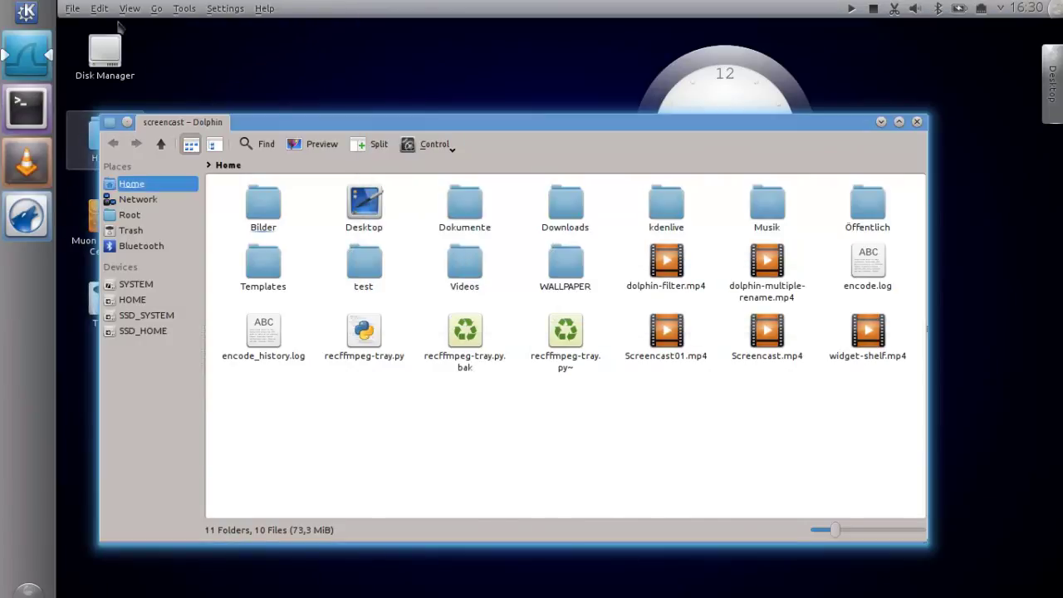
key(shift+F4)
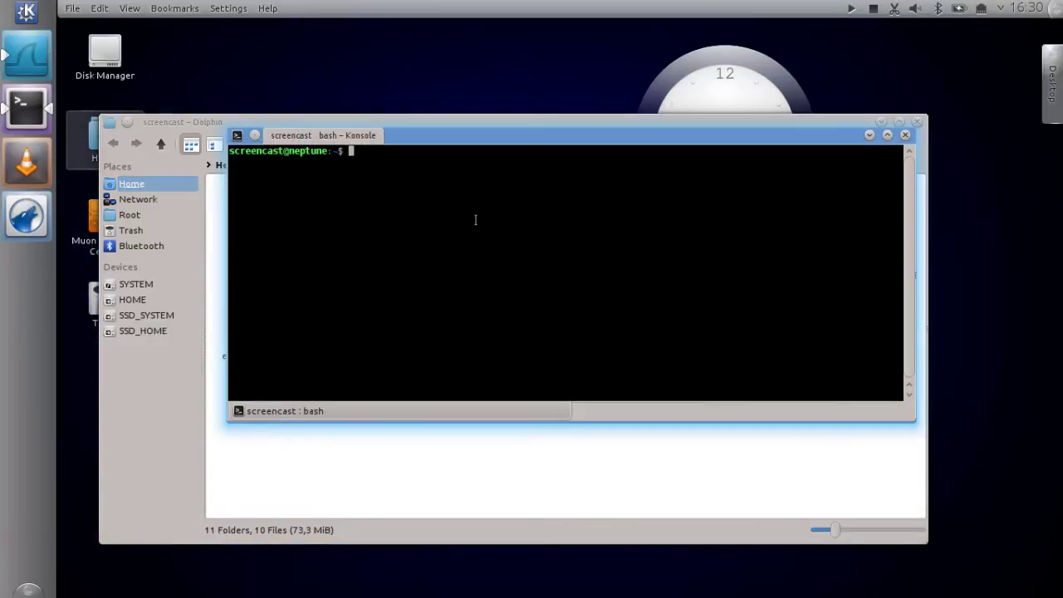
click(267, 8)
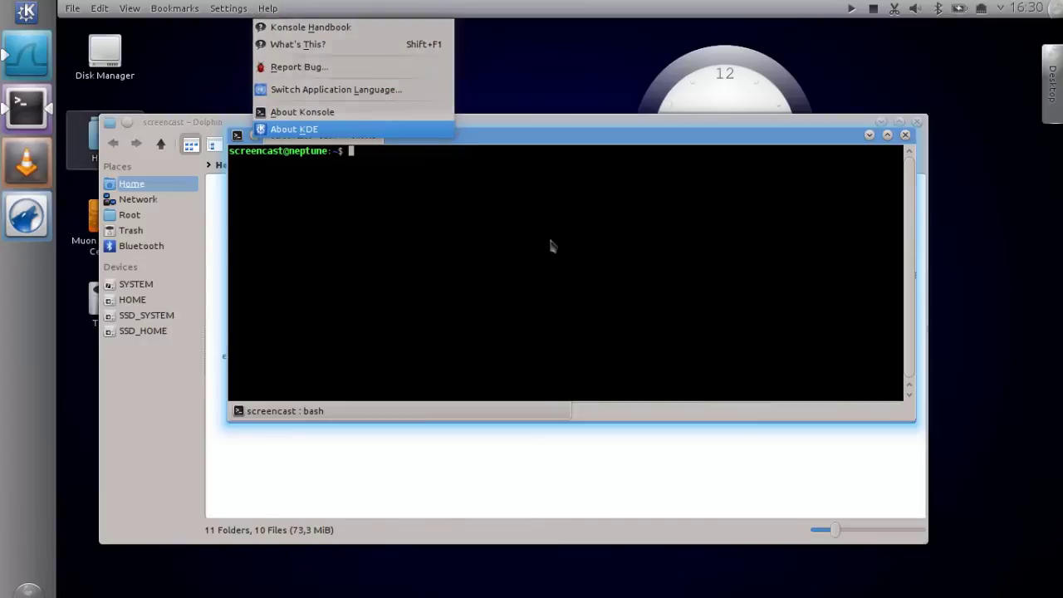
key(Return)
click(788, 405)
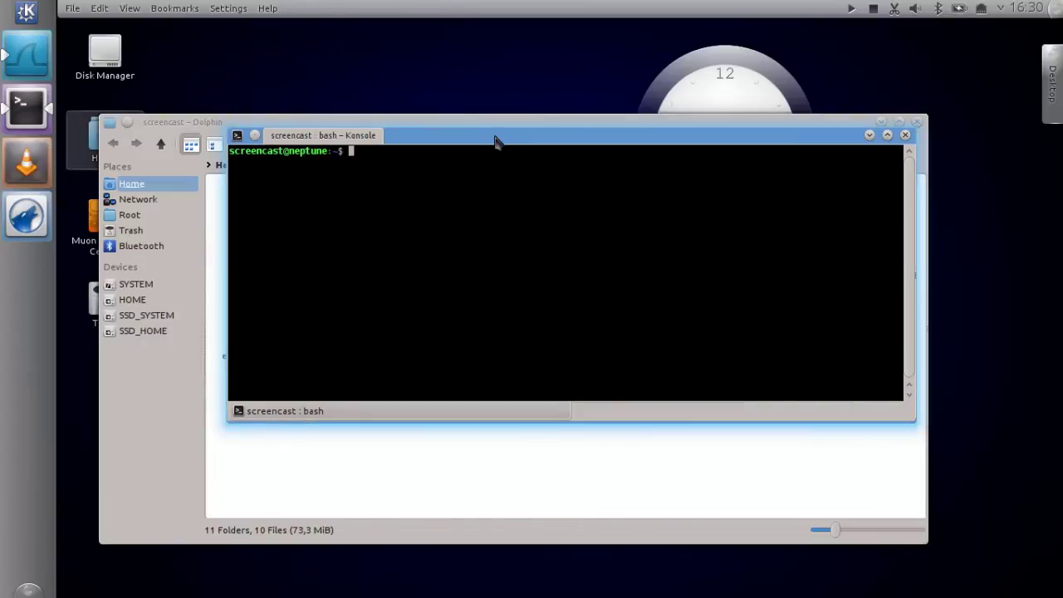
drag(494, 141, 456, 53)
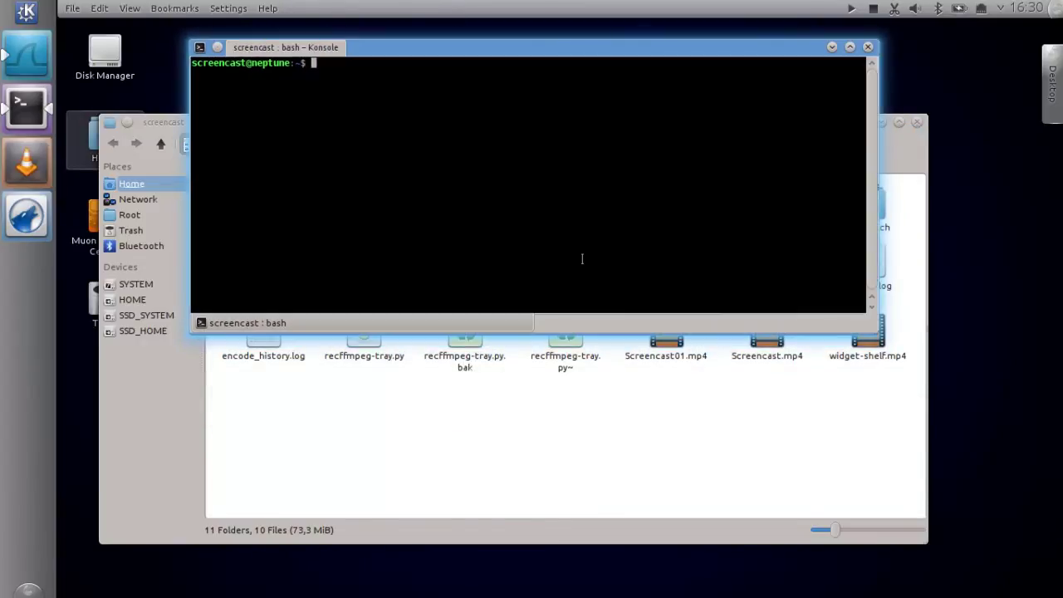